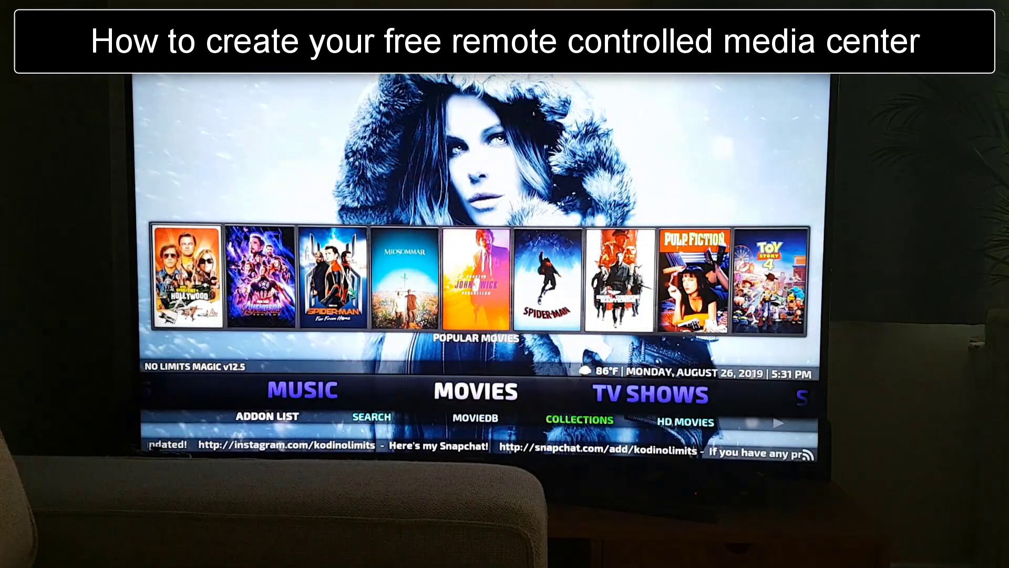
Move the home menu left through Music to Kids and browse the kids' movie posters
key("Left")
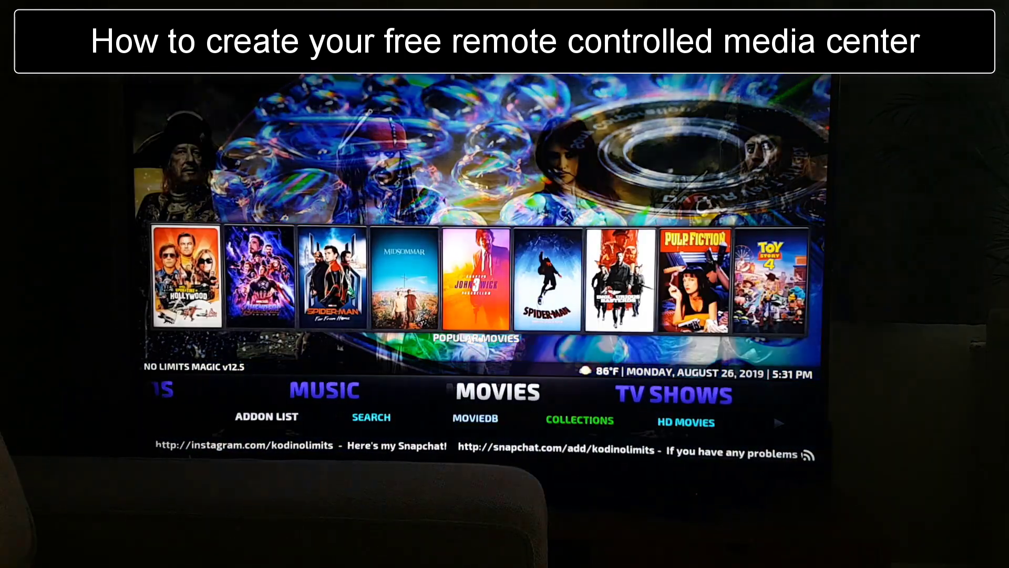
key("Left")
key("Left")
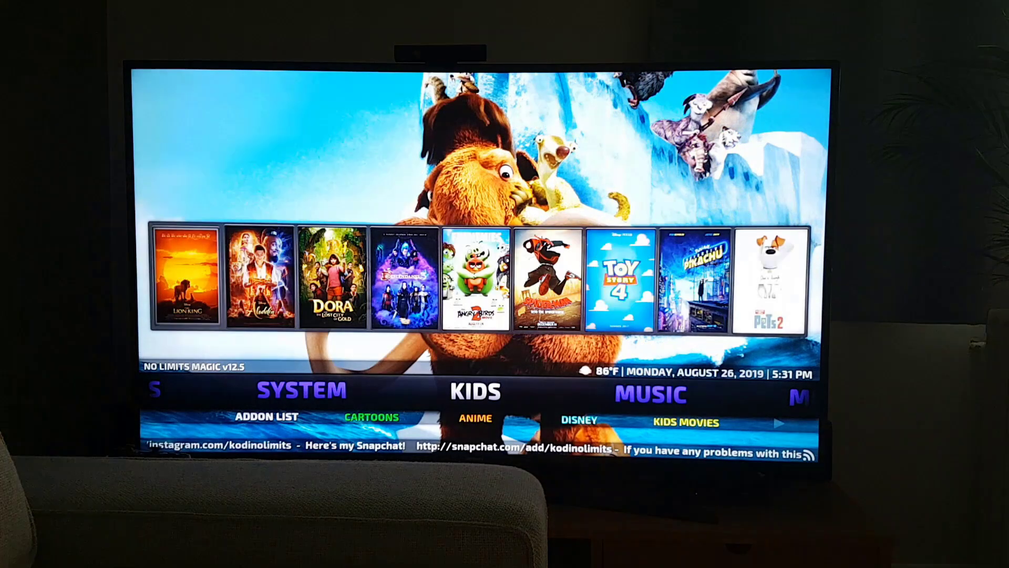
key("Up")
key("Right")
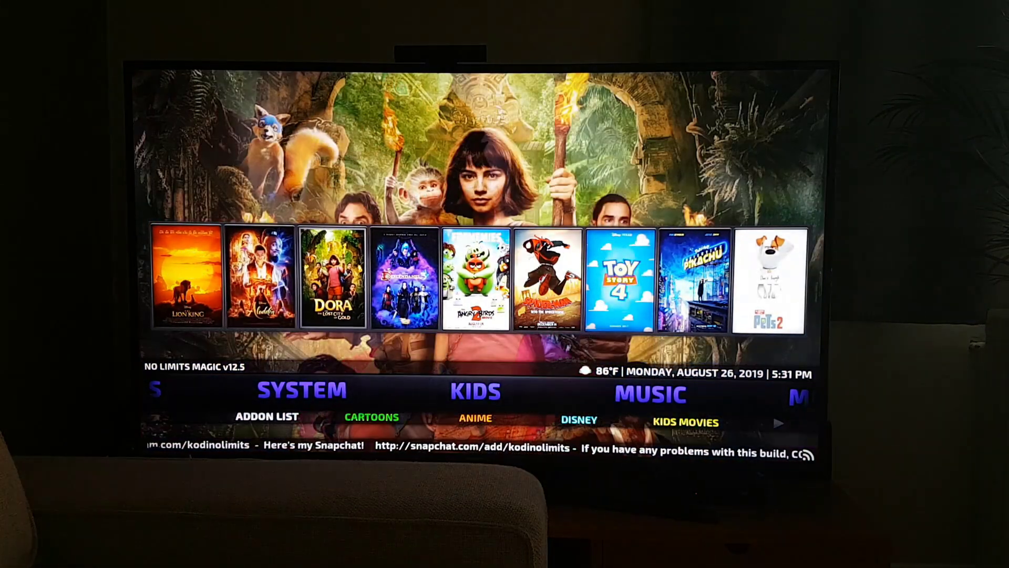
key("Right")
key("Right")
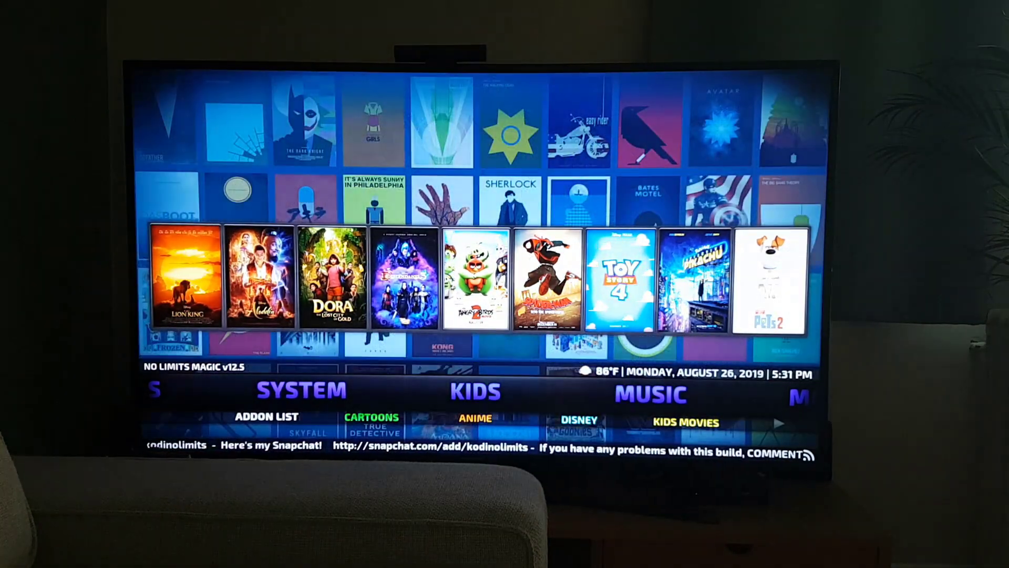
key("Down")
key("Right")
key("Right")
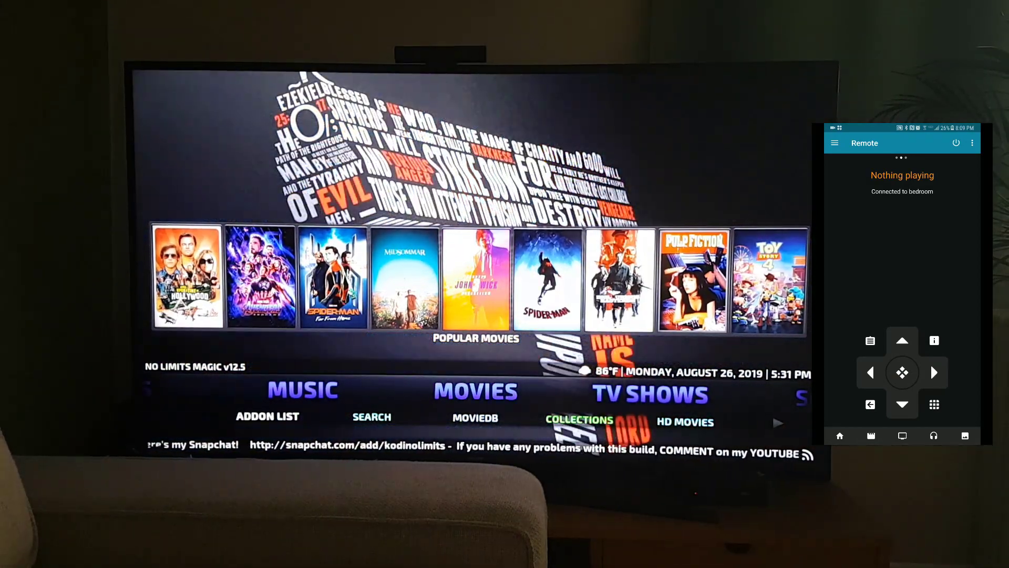
Step right to TV SHOWS and SERIES, then back left through MOVIES and MUSIC to KIDS
key("Right")
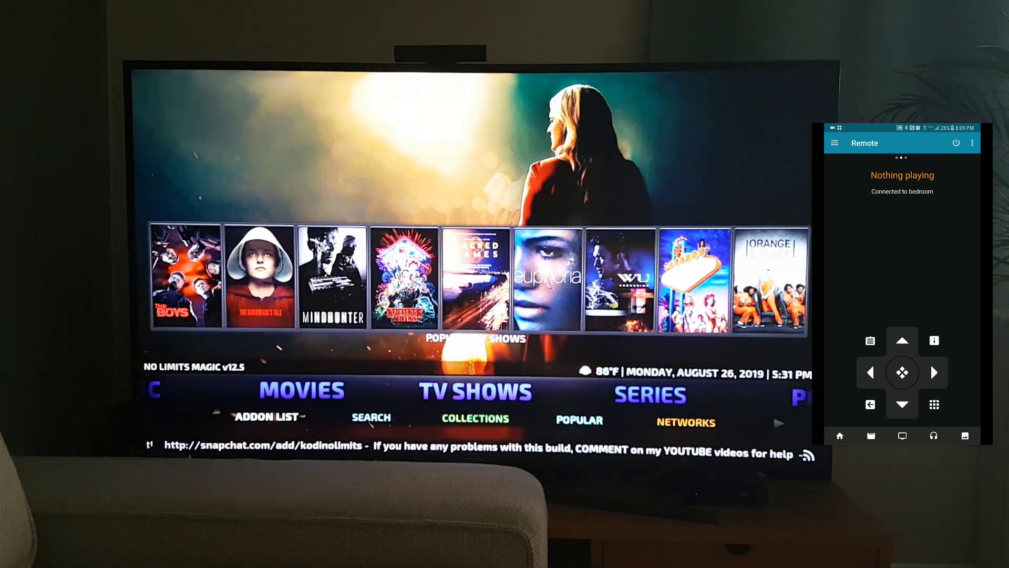
key("Right")
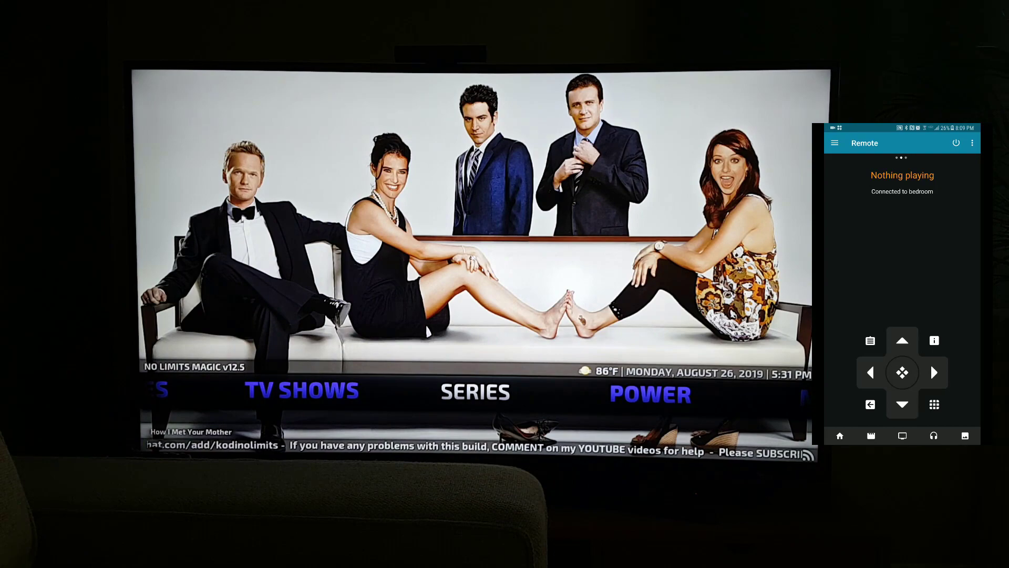
key("Left")
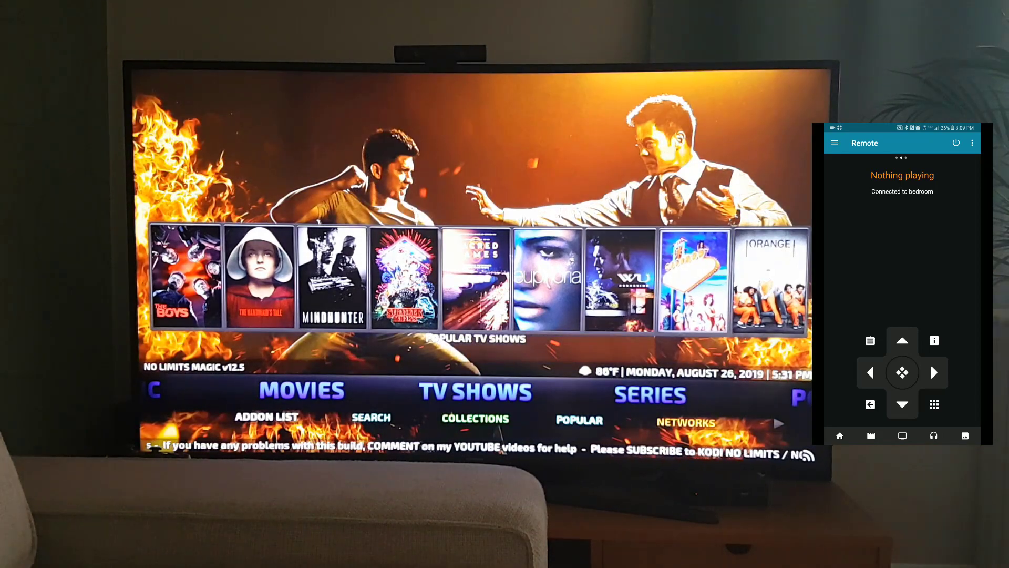
key("Left")
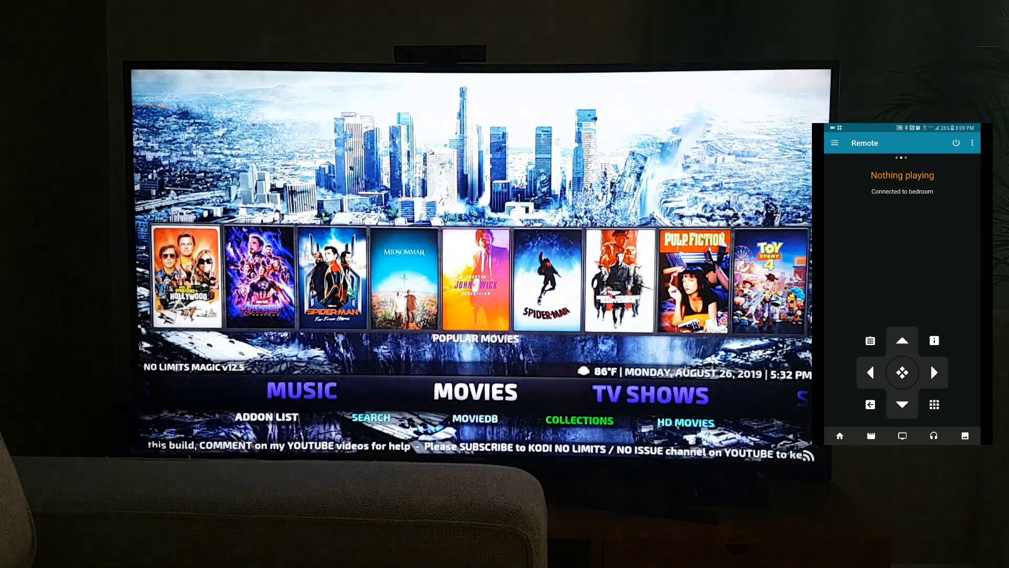
key("Left")
key("Left")
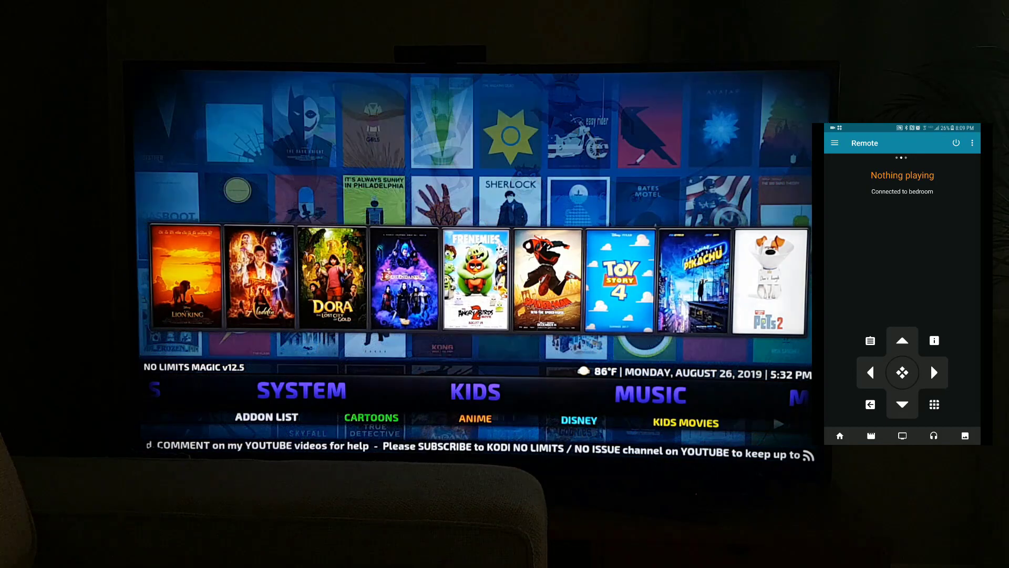
key("Left")
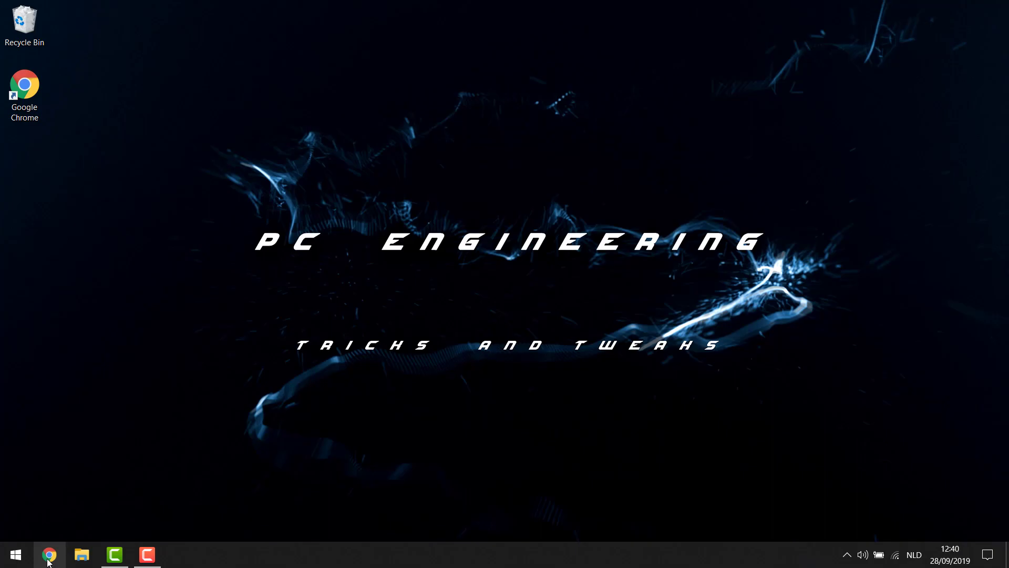
Open Chrome and load the kodi.tv website
left_click(49, 555)
type("kodi.tv")
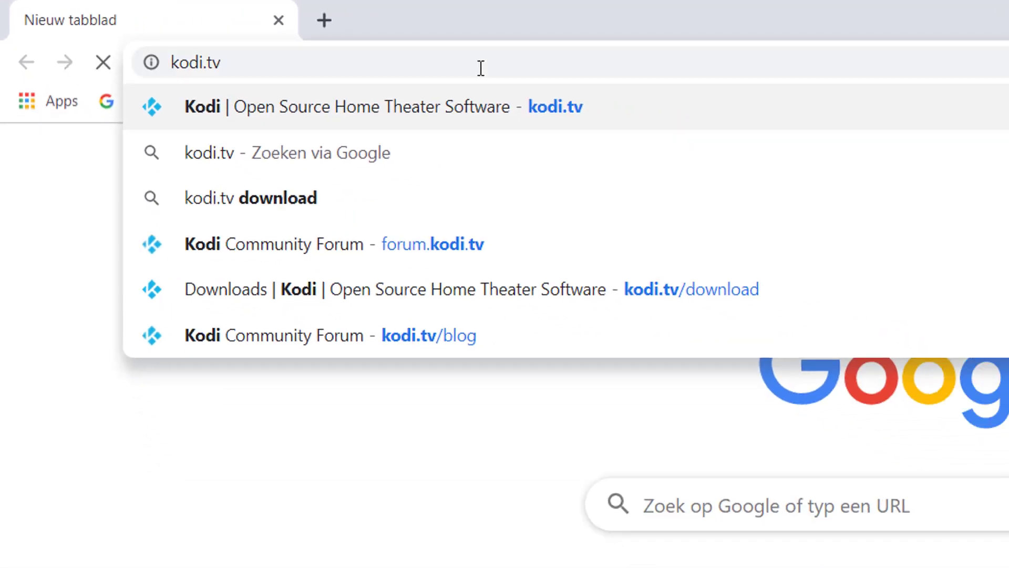
key("Return")
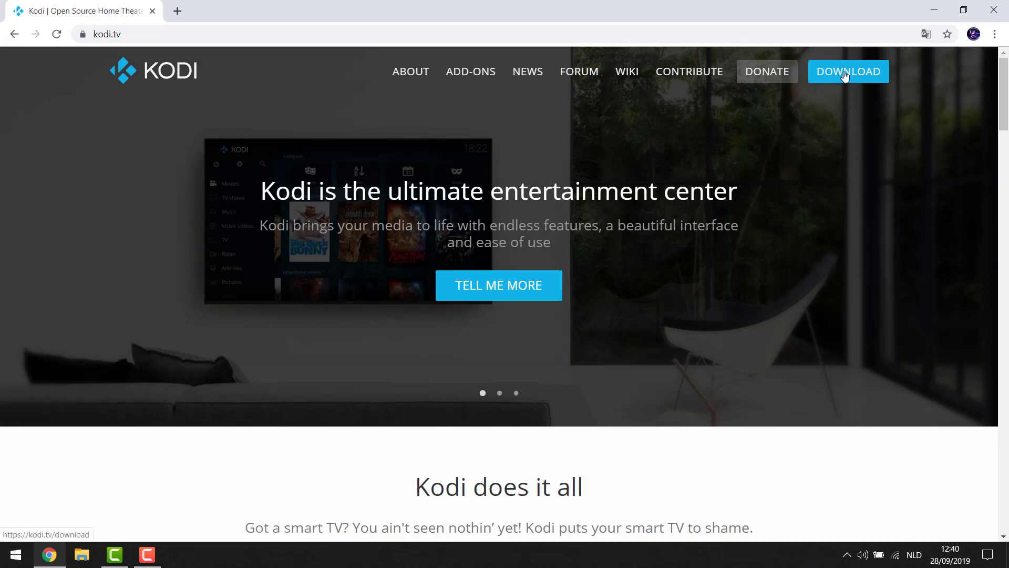
From the Download page, get the Windows INSTALLER (64BIT) and open the downloaded file
left_click(846, 76)
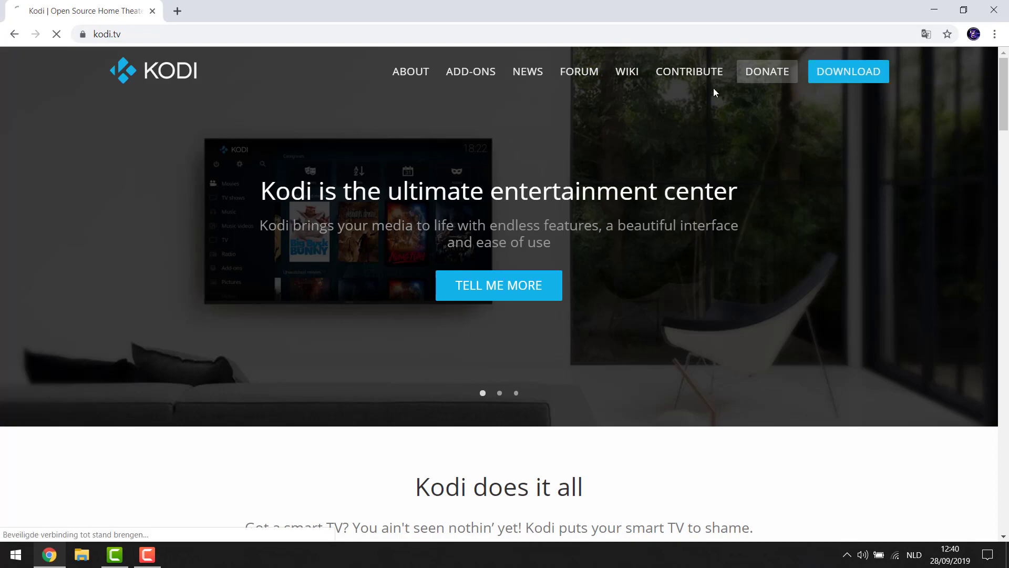
scroll(512, 384, "down", 5)
scroll(512, 387, "down", 15)
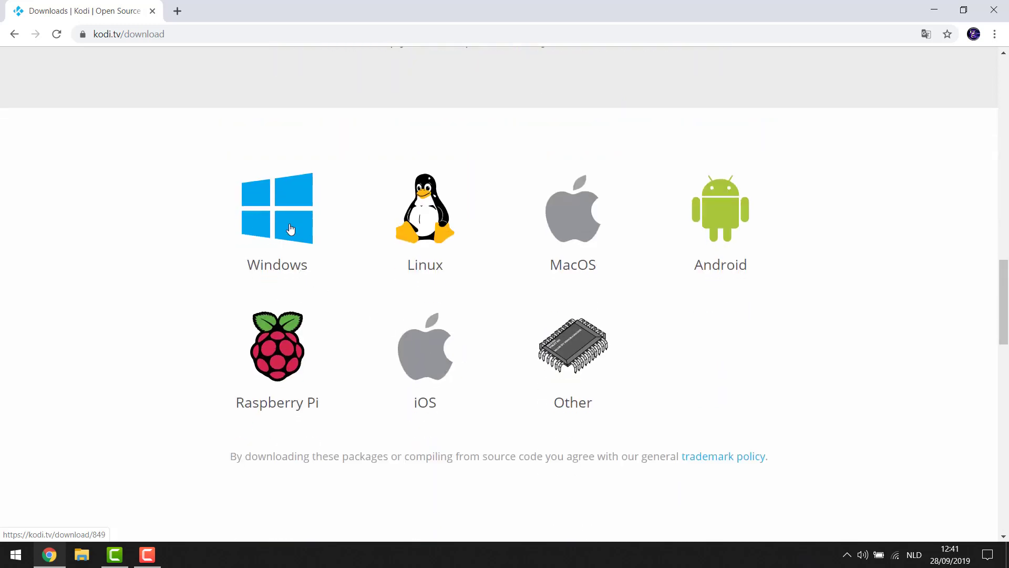
left_click(290, 229)
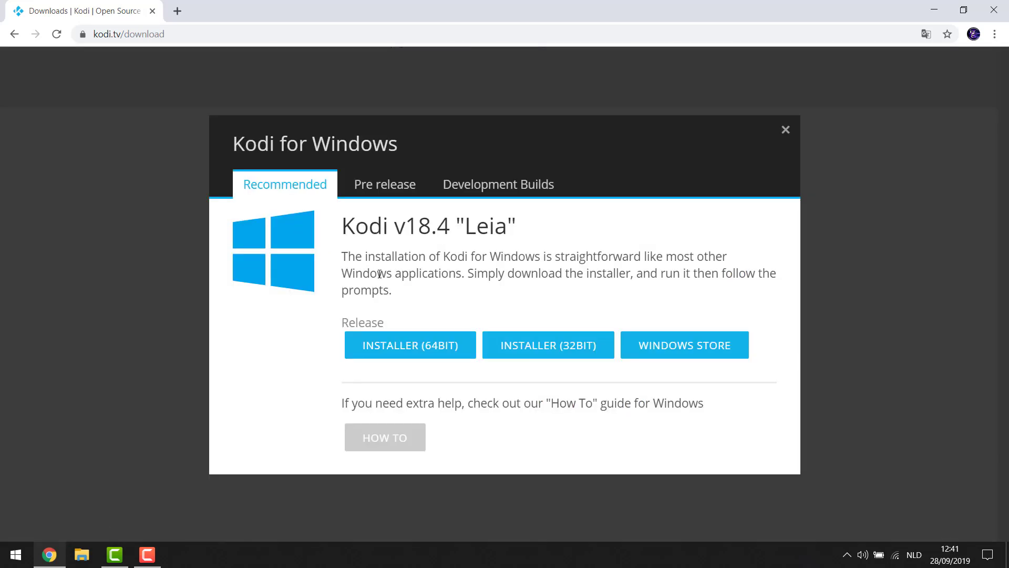
left_click(411, 355)
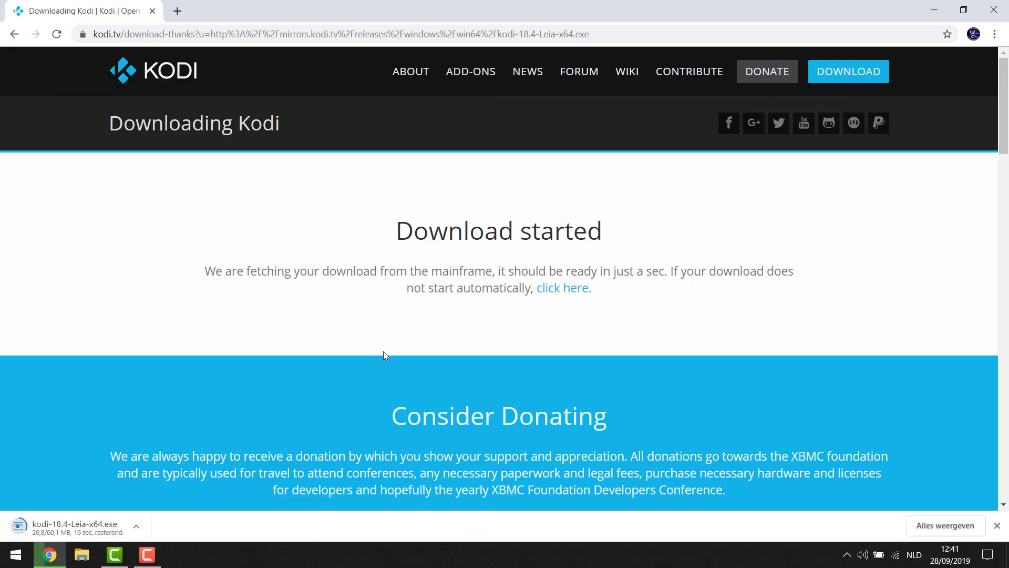
left_click(76, 530)
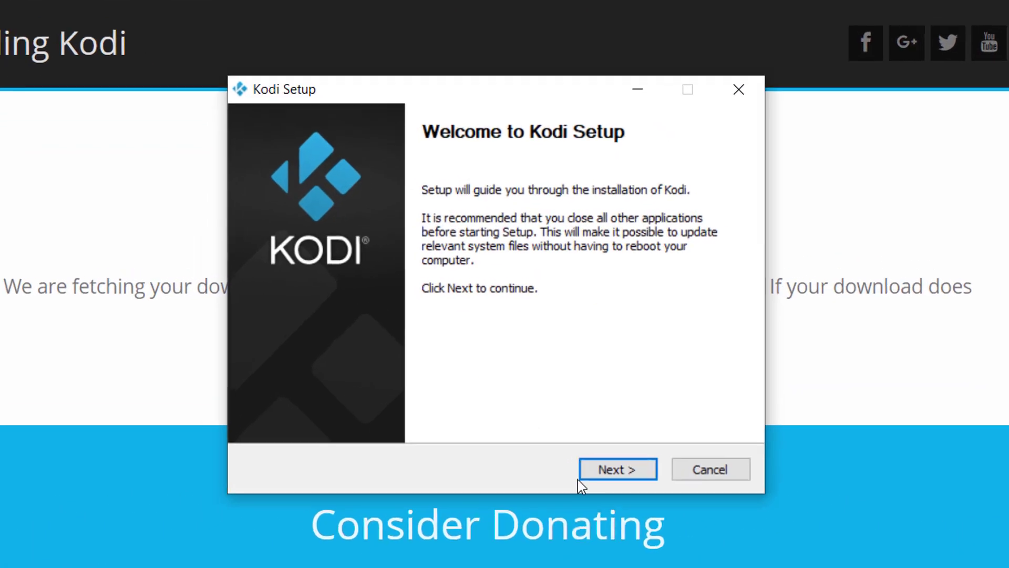
Step through setup, accepting the licence, default components and C:\Program Files\Kodi, and install
left_click(637, 489)
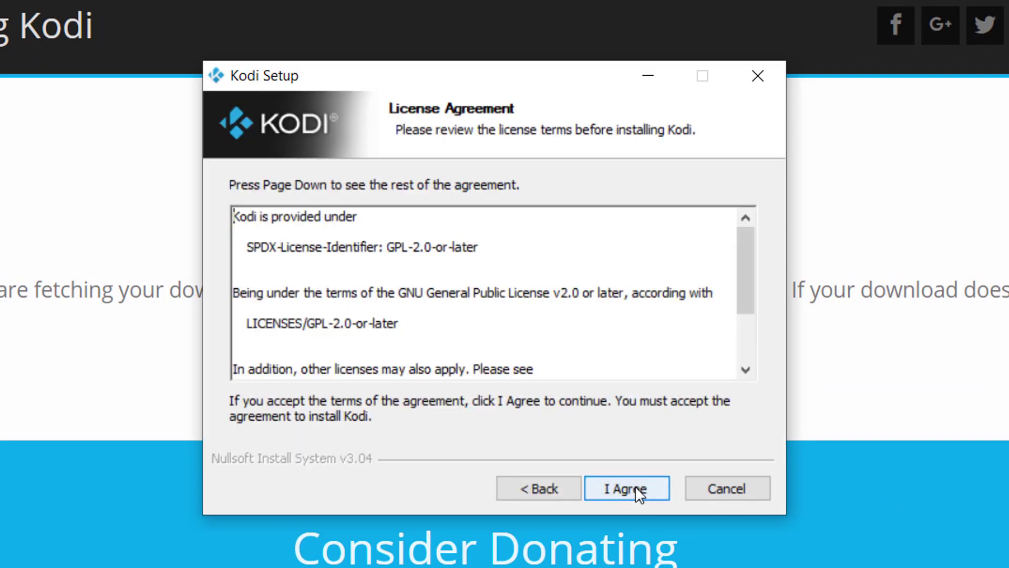
left_click(635, 488)
left_click(636, 492)
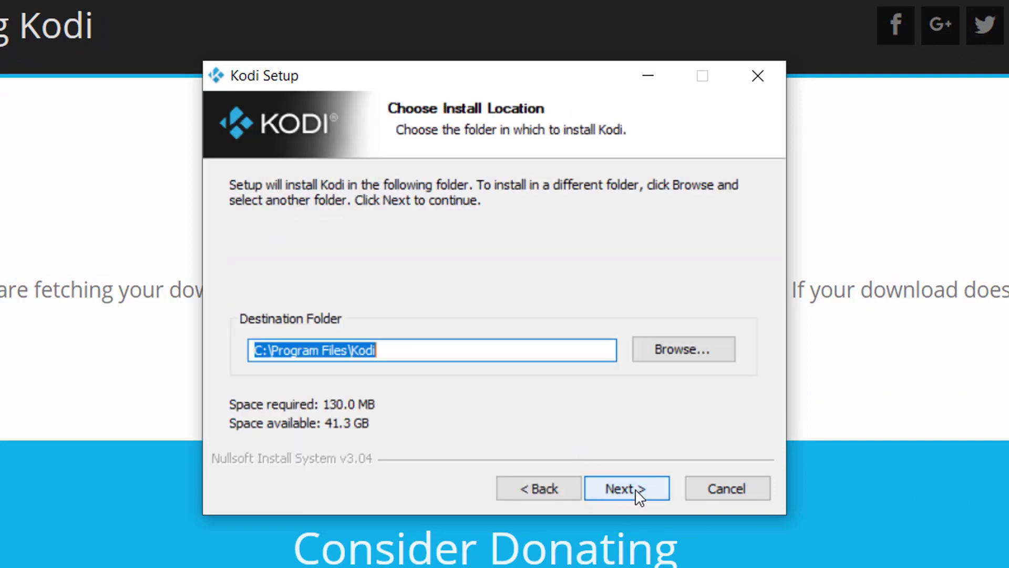
left_click(632, 486)
left_click(631, 488)
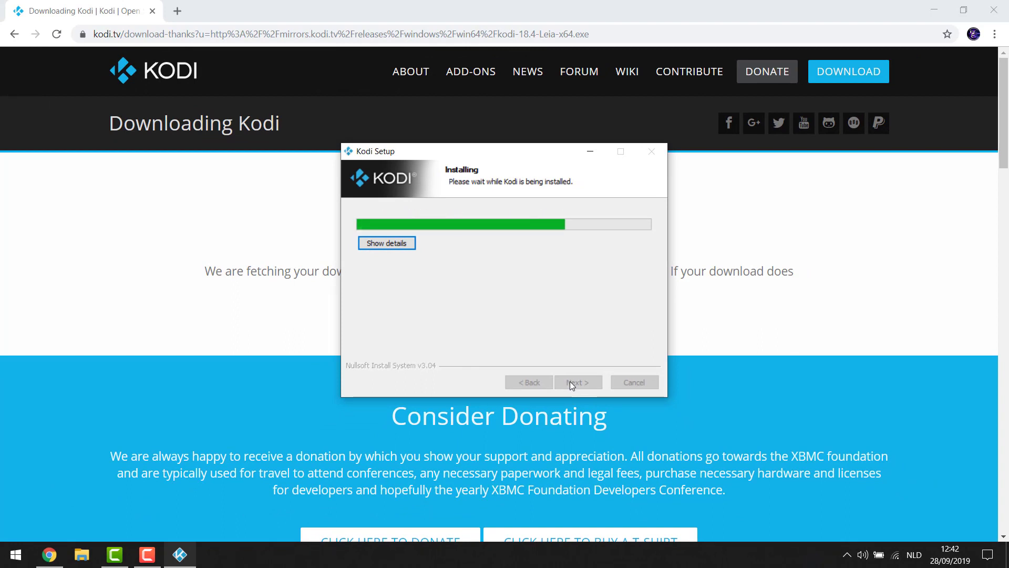
Close Chrome, tick Run Kodi and finish setup to launch Kodi
left_click(994, 9)
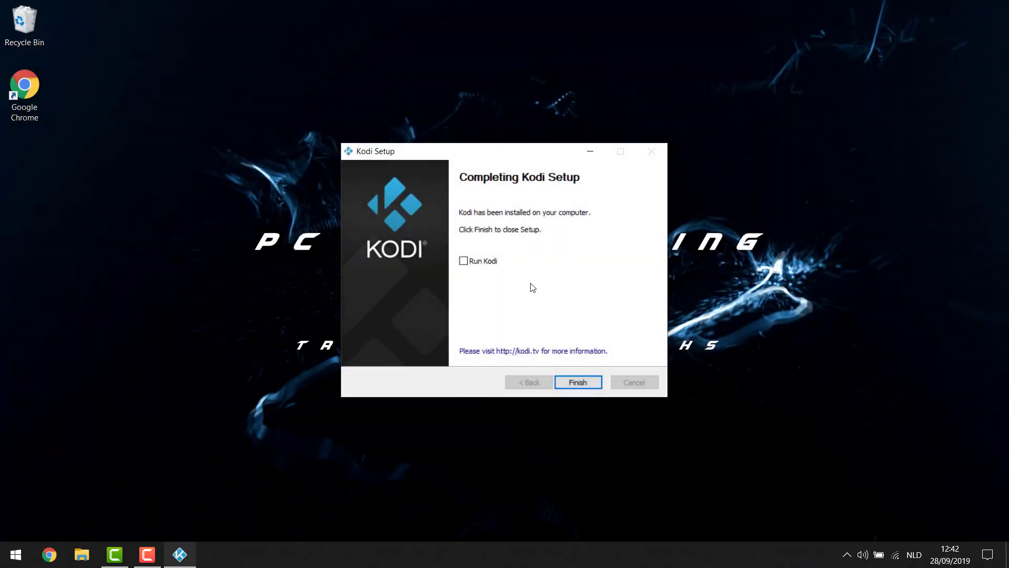
left_click(464, 261)
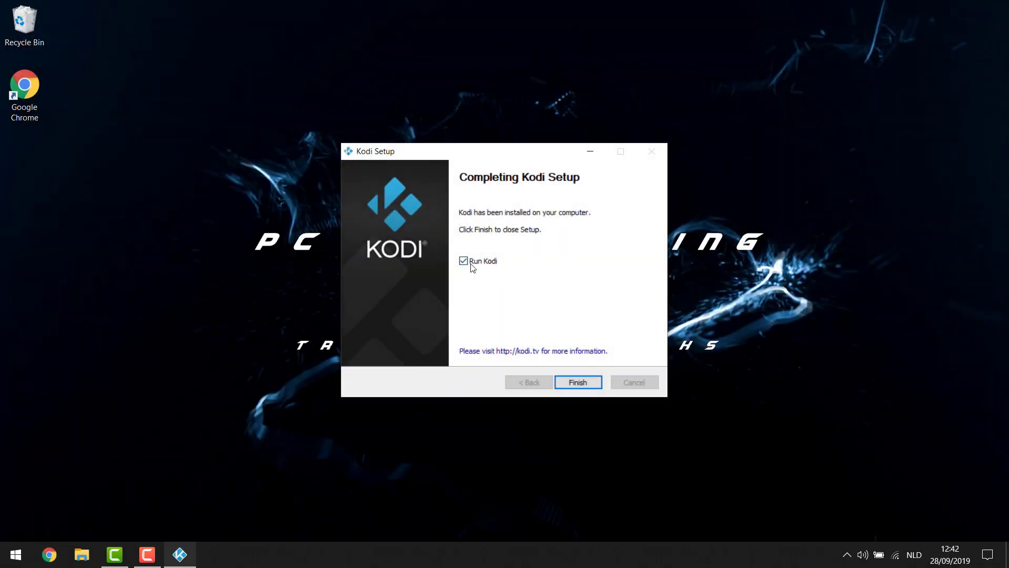
left_click(578, 384)
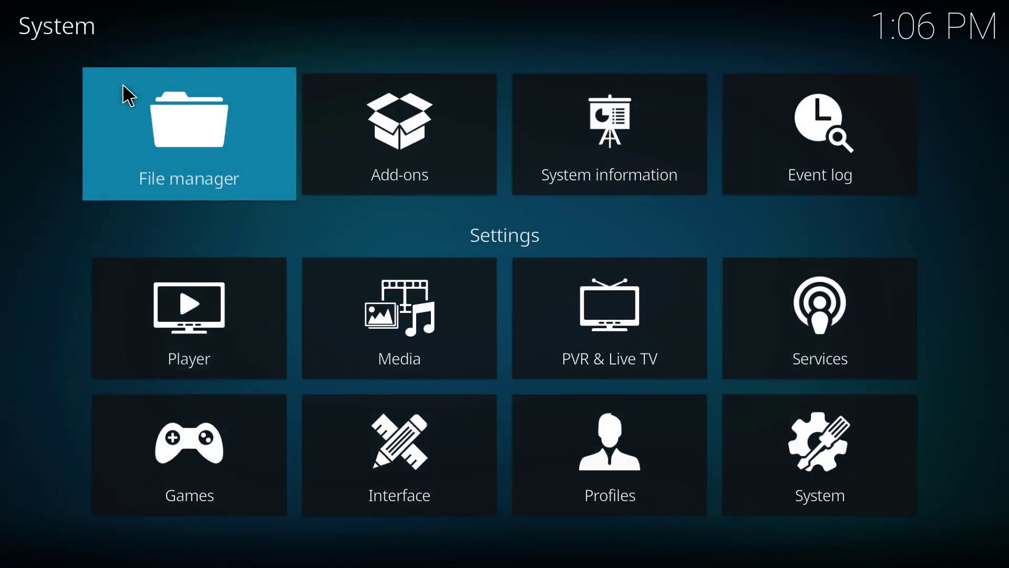
left_click(179, 142)
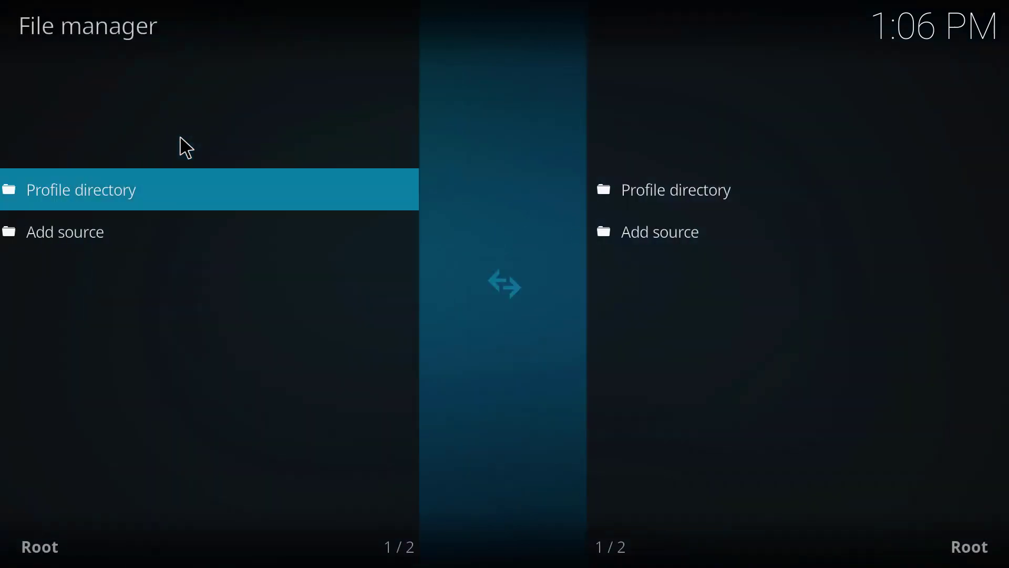
left_click(67, 237)
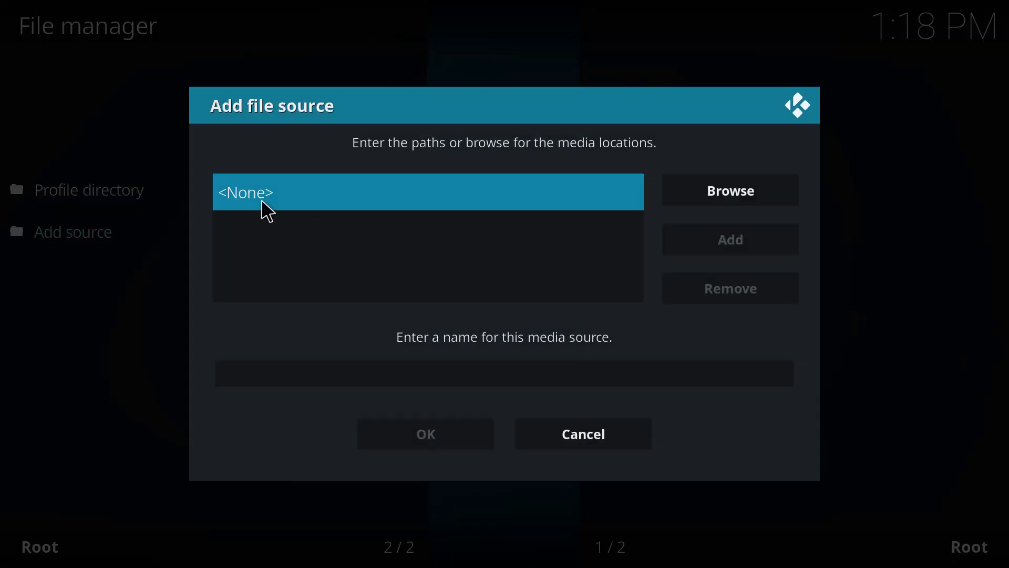
left_click(263, 195)
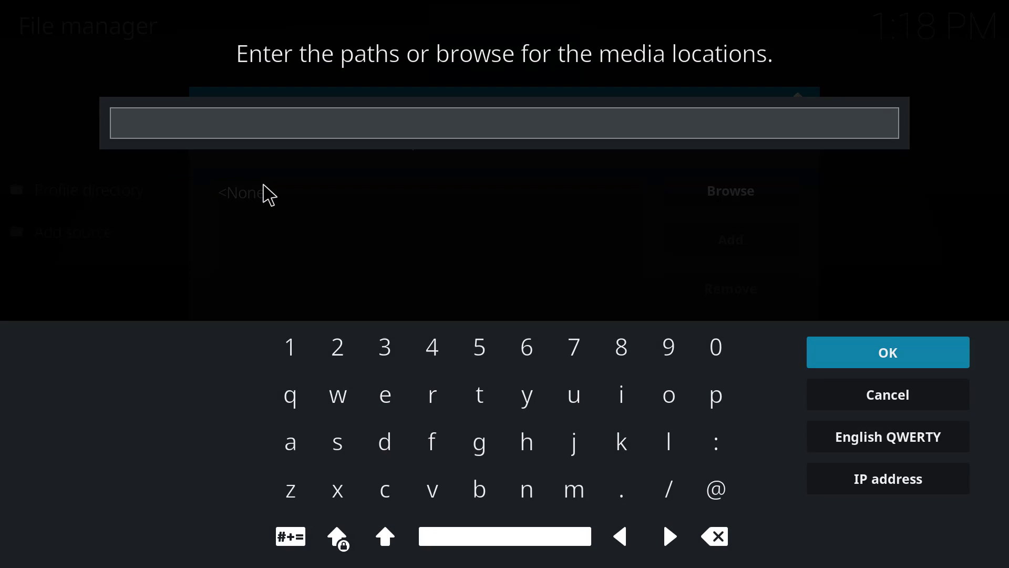
type("https:/")
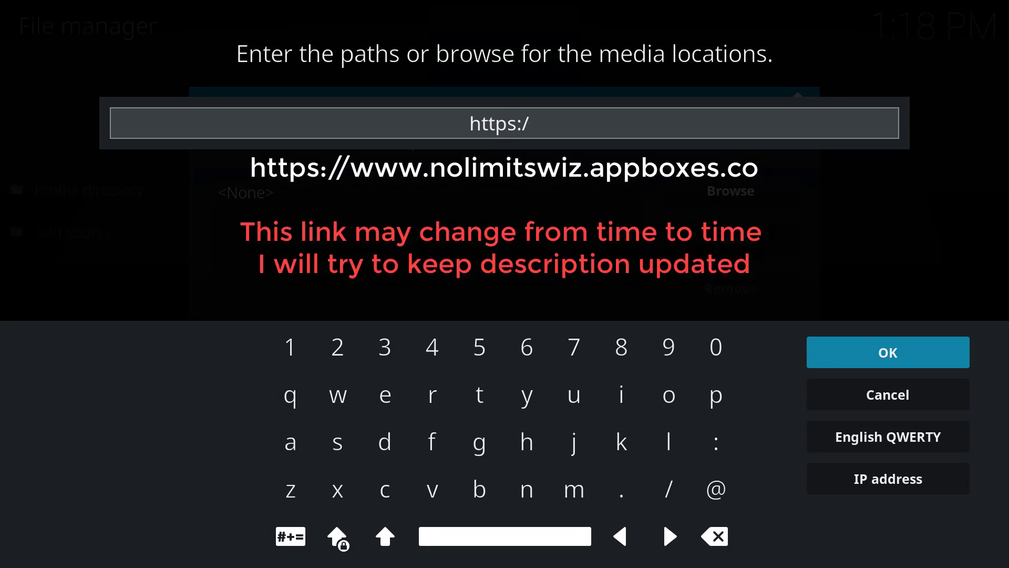
type("/www.no")
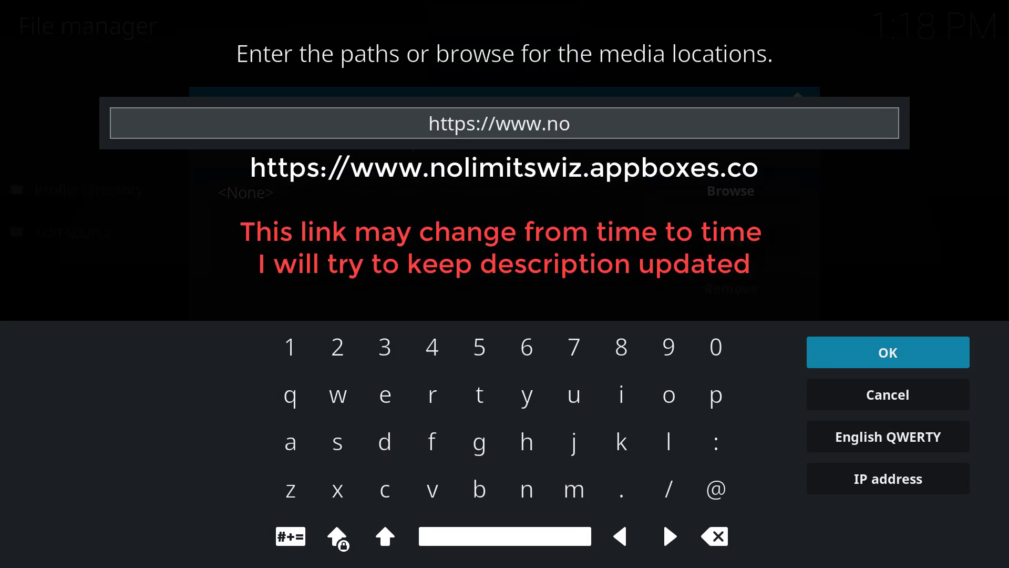
type("limitswi")
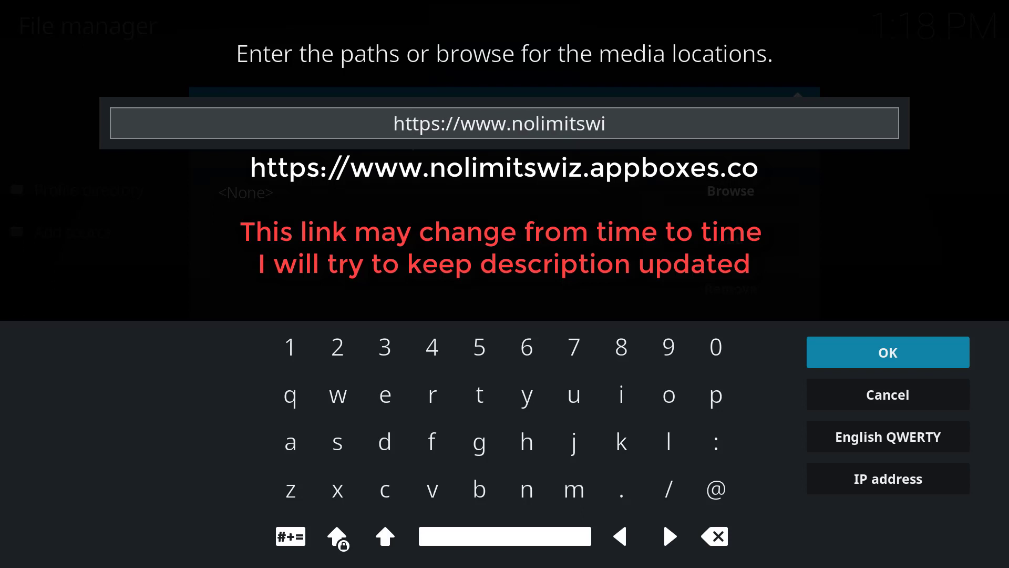
type("z.appboxes.co/")
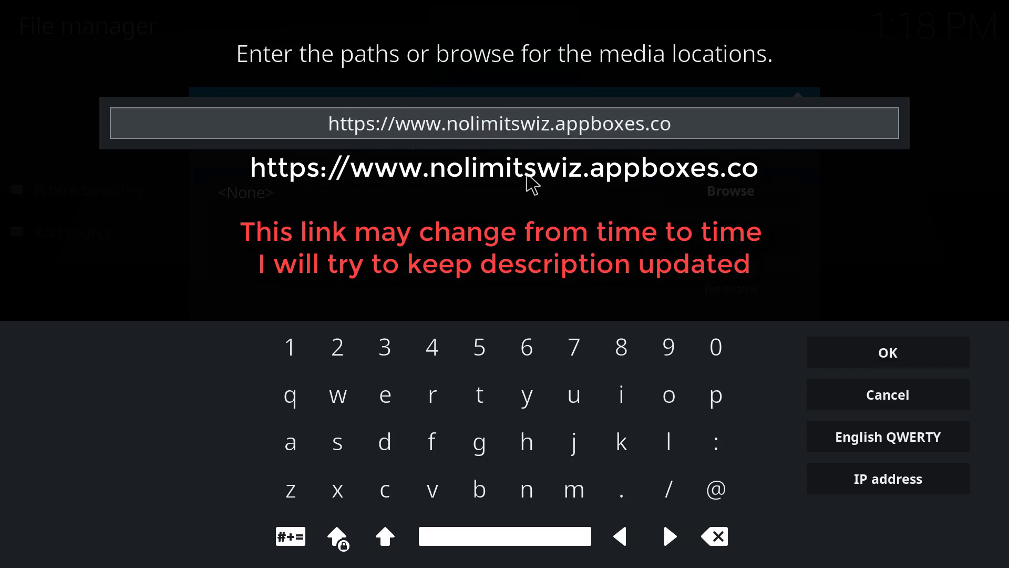
left_click(866, 353)
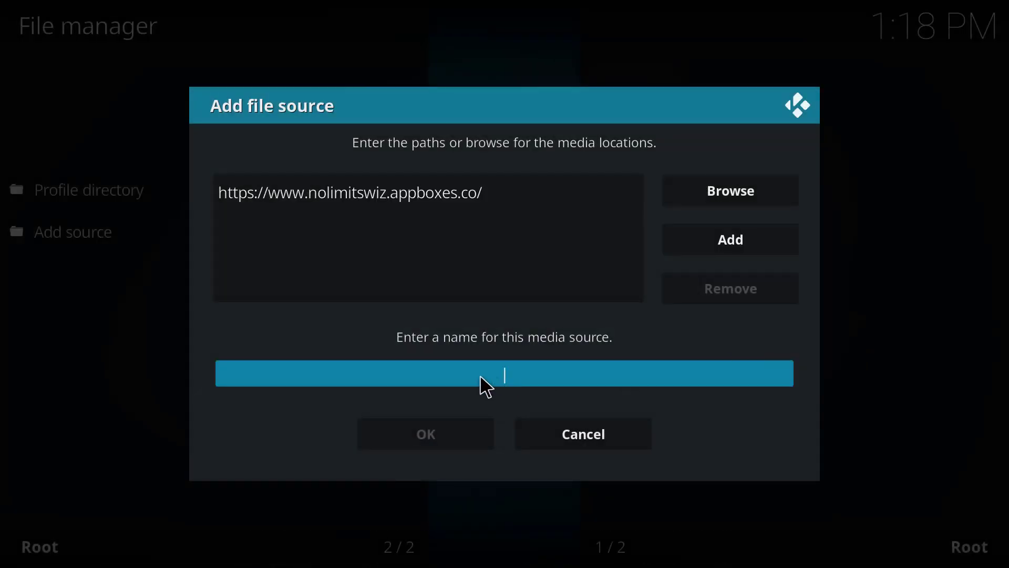
Name the source 'Kodi No Limits', save it and return home
left_click(480, 376)
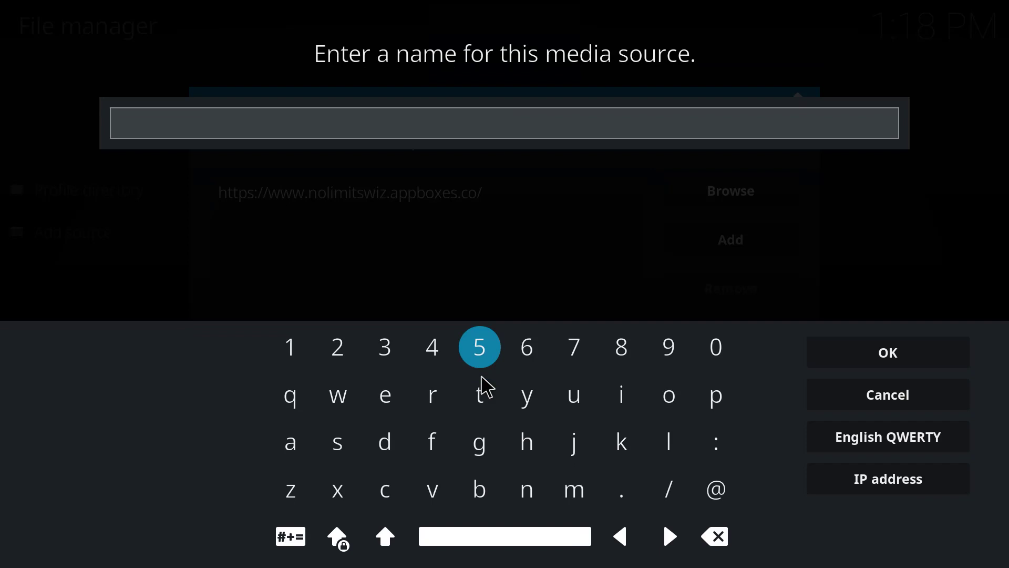
type("Kodi No Limits")
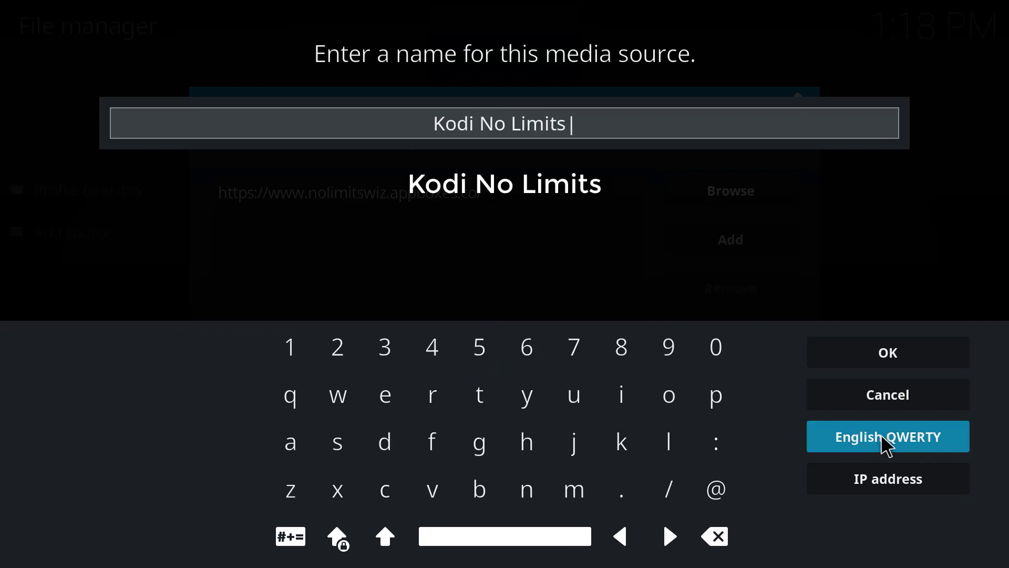
left_click(935, 361)
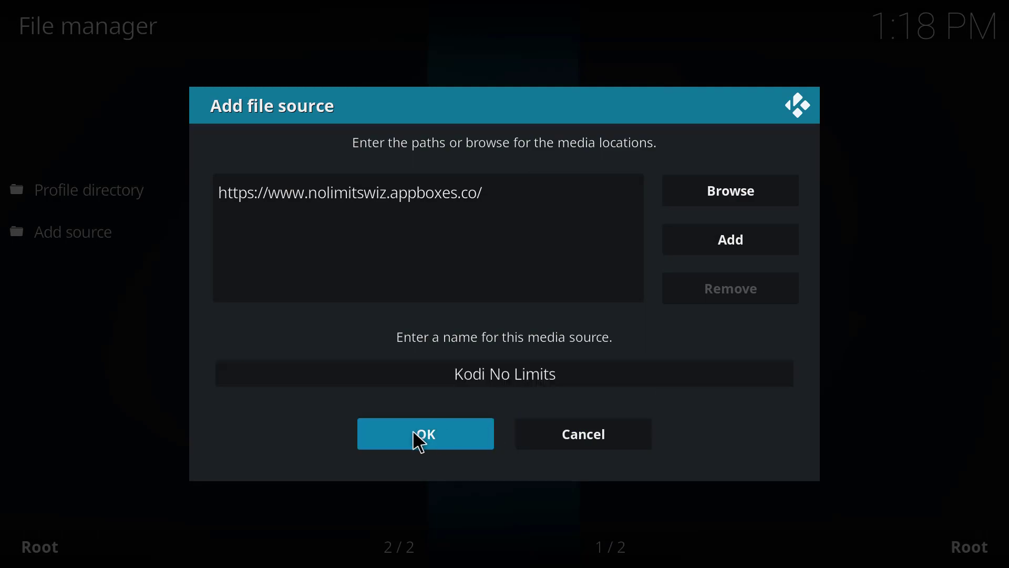
left_click(415, 438)
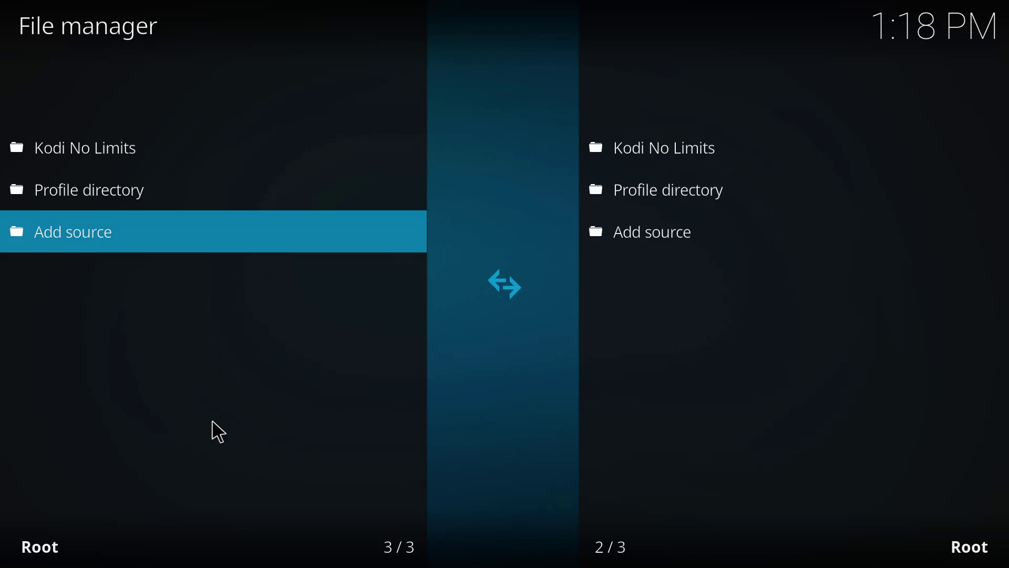
key("BackSpace")
key("BackSpace")
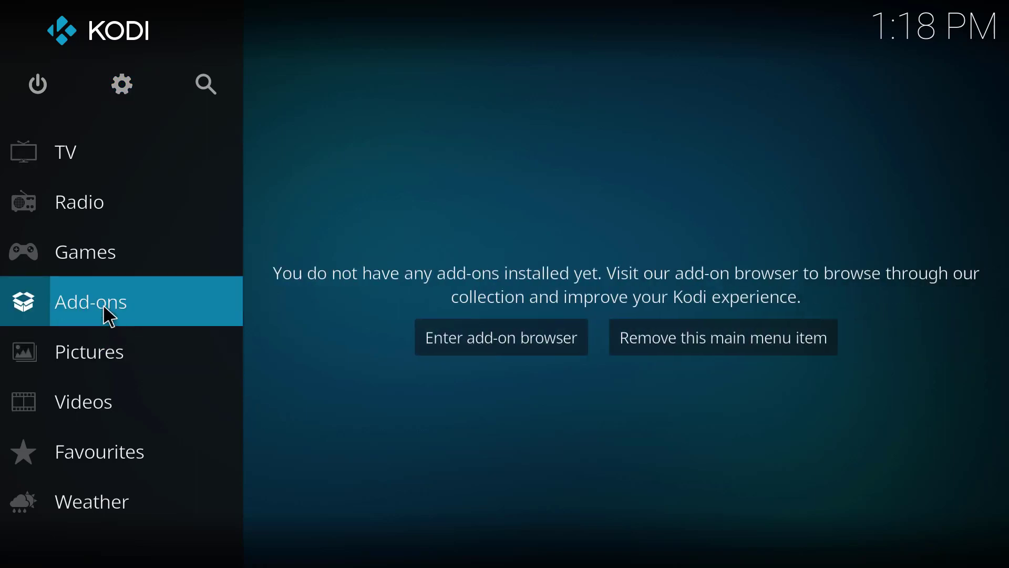
From the add-on browser's Install from zip file settings, turn Unknown sources on and accept the warning
left_click(110, 316)
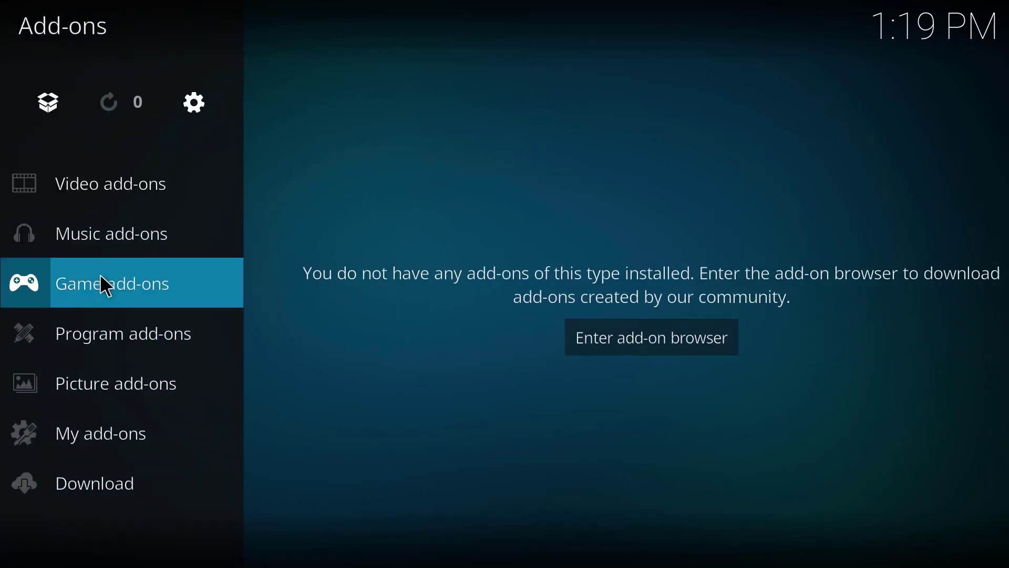
left_click(51, 118)
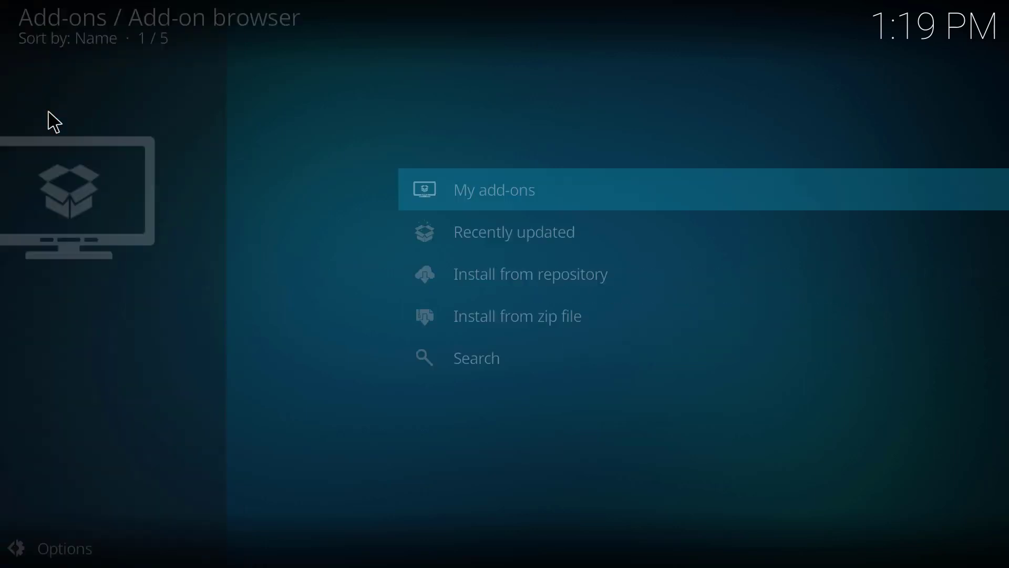
left_click(448, 325)
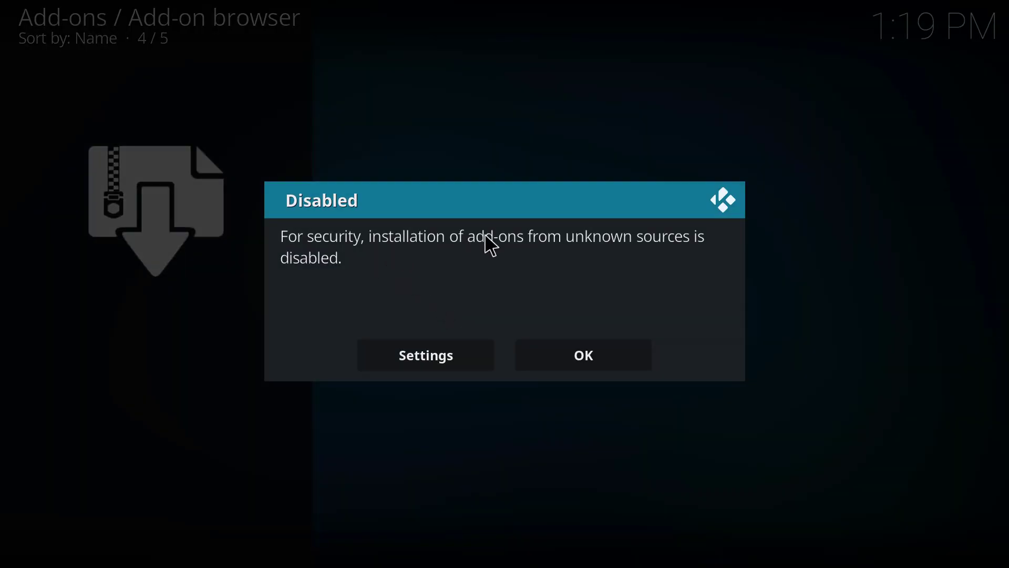
left_click(433, 360)
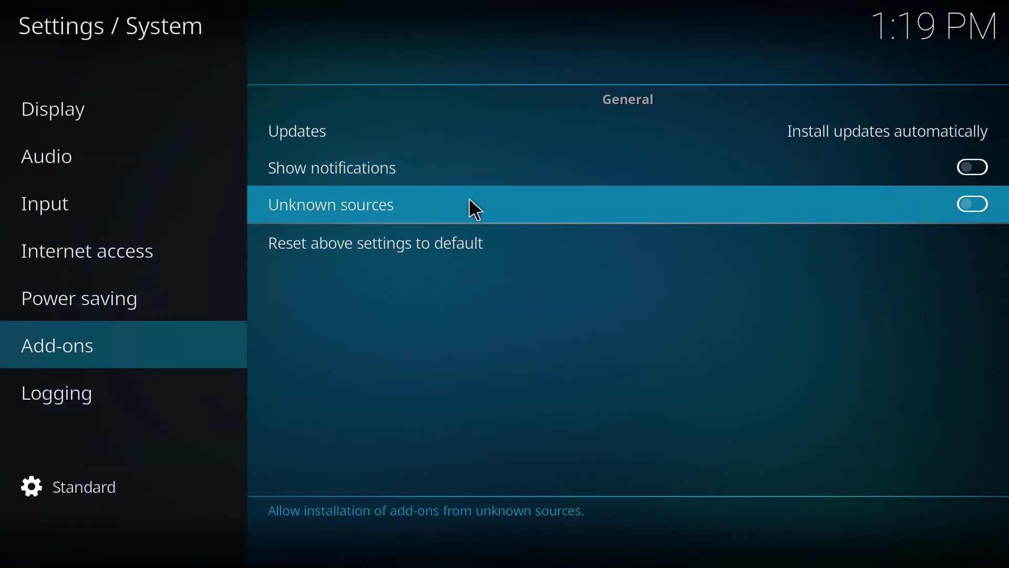
left_click(985, 208)
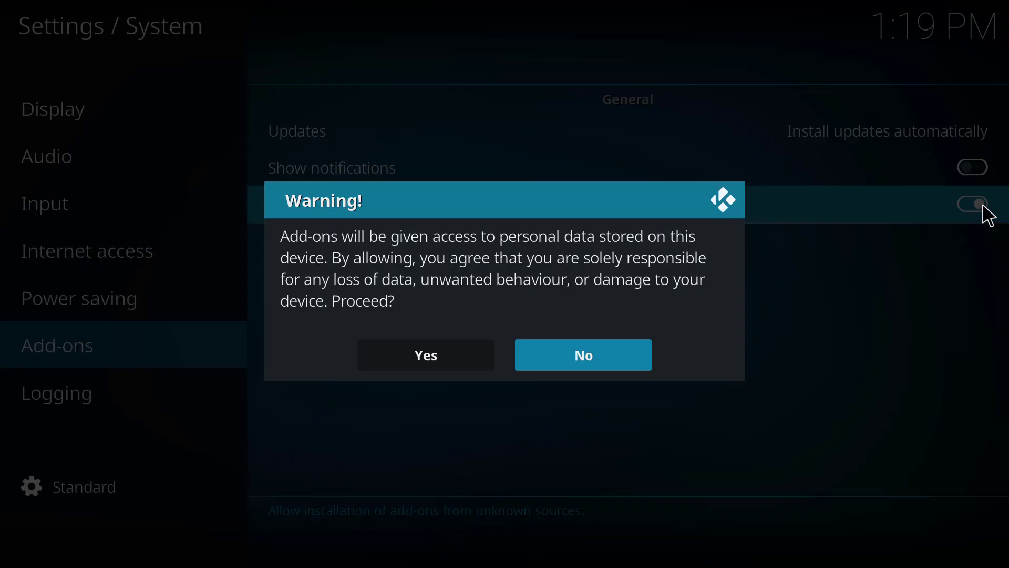
left_click(416, 349)
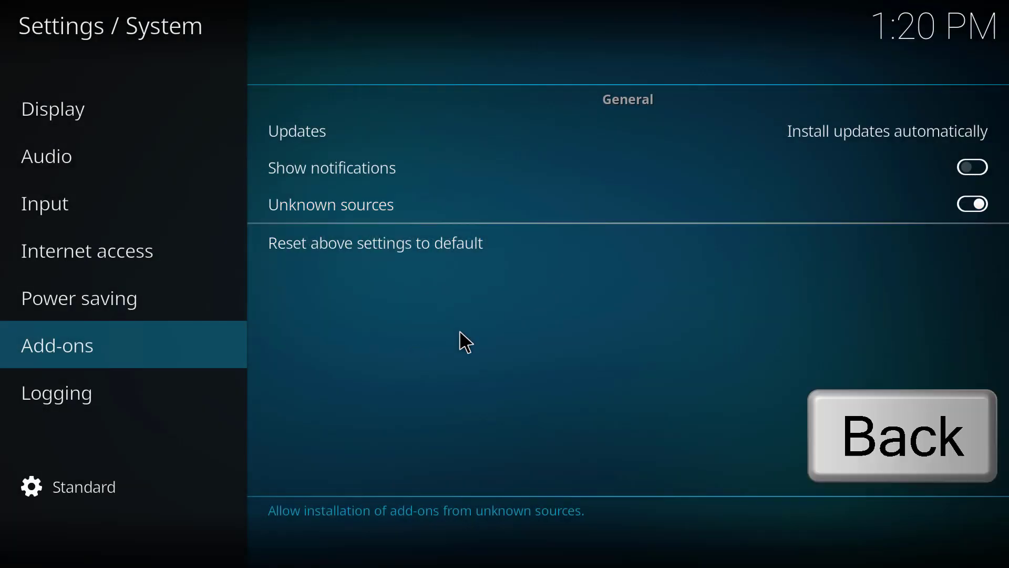
key("BackSpace")
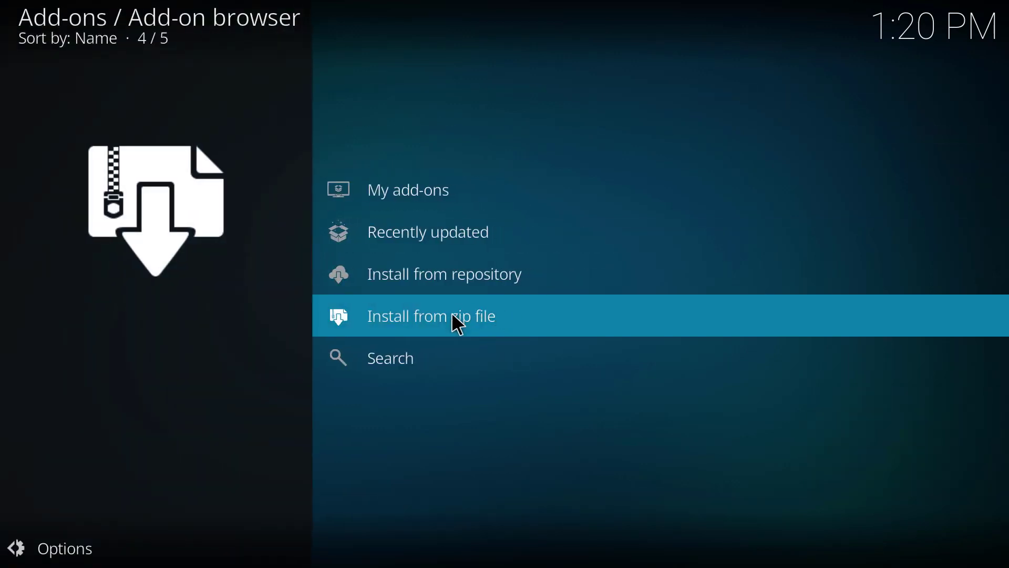
Install plugin.video.nolimitswizard18.zip from the Kodi No Limits source and accept the wizard's first-run prompt
left_click(453, 314)
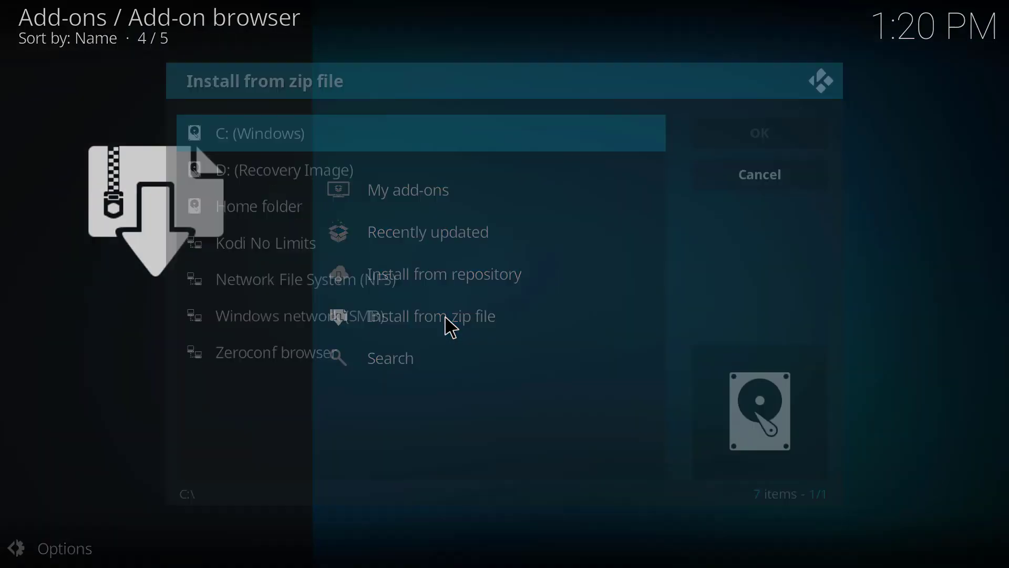
left_click(269, 258)
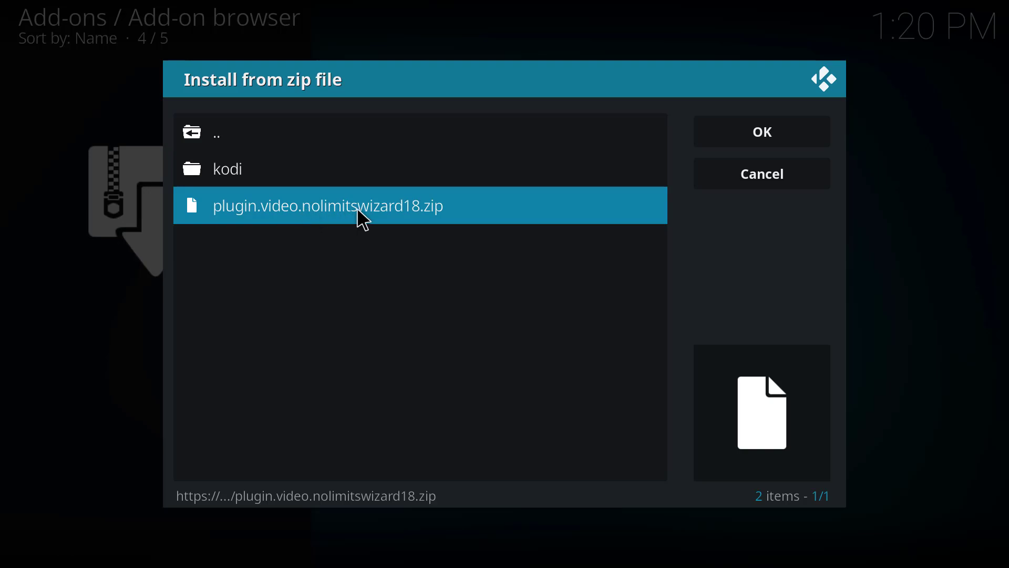
left_click(364, 220)
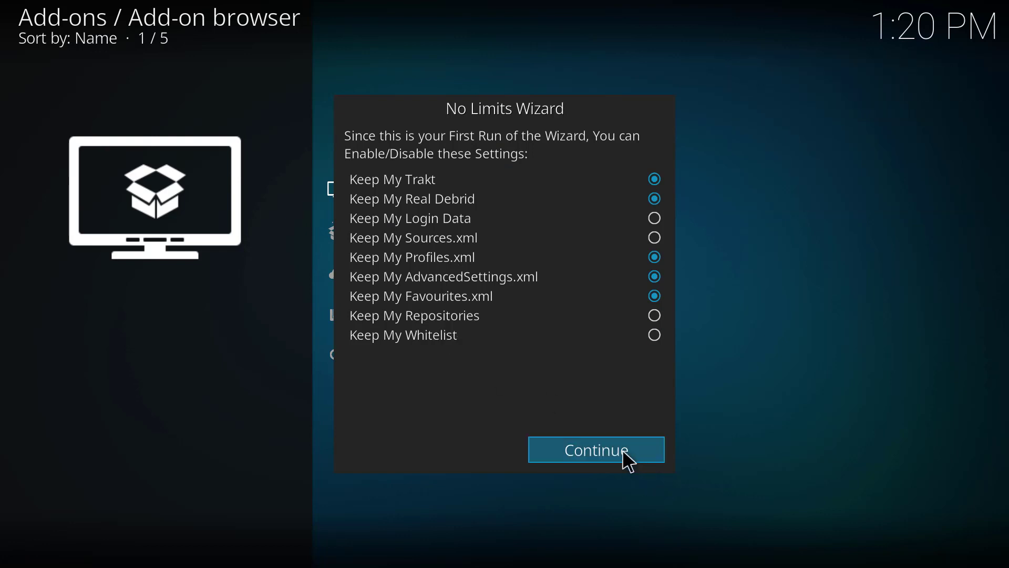
left_click(630, 462)
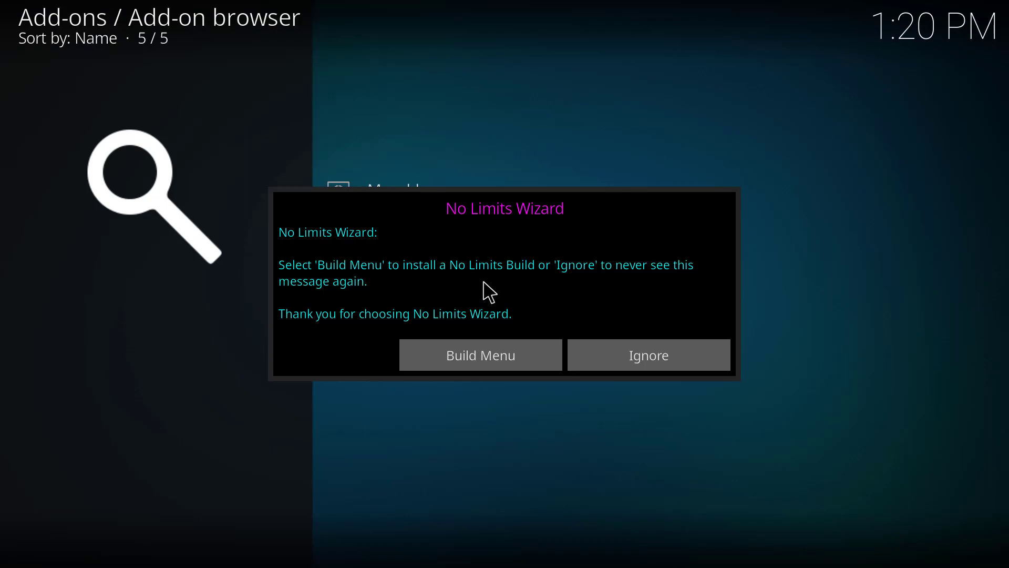
left_click(480, 363)
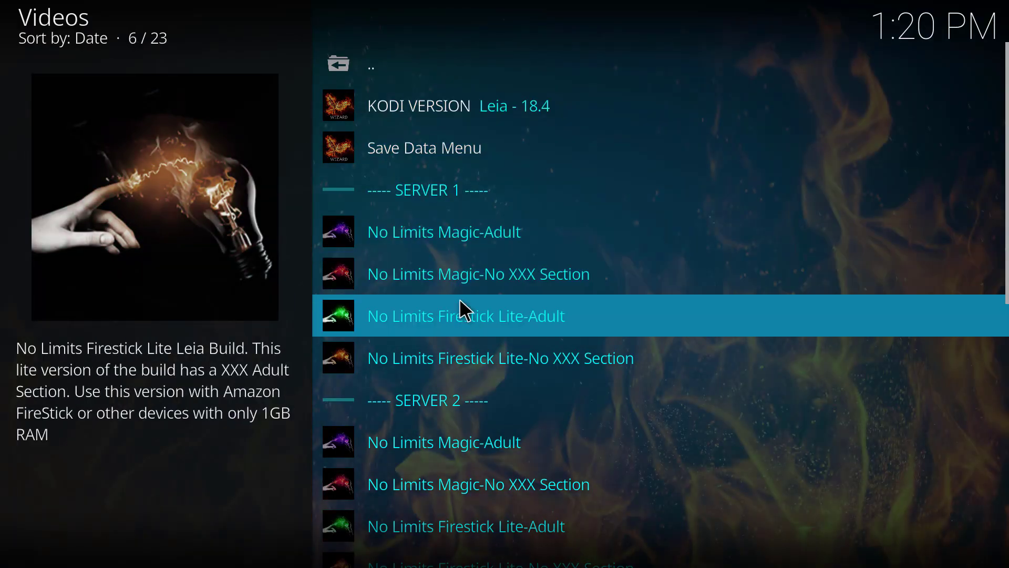
Scroll through the No Limits Wizard build list and open No Limits Magic-Adult
scroll(424, 400, "down", 8)
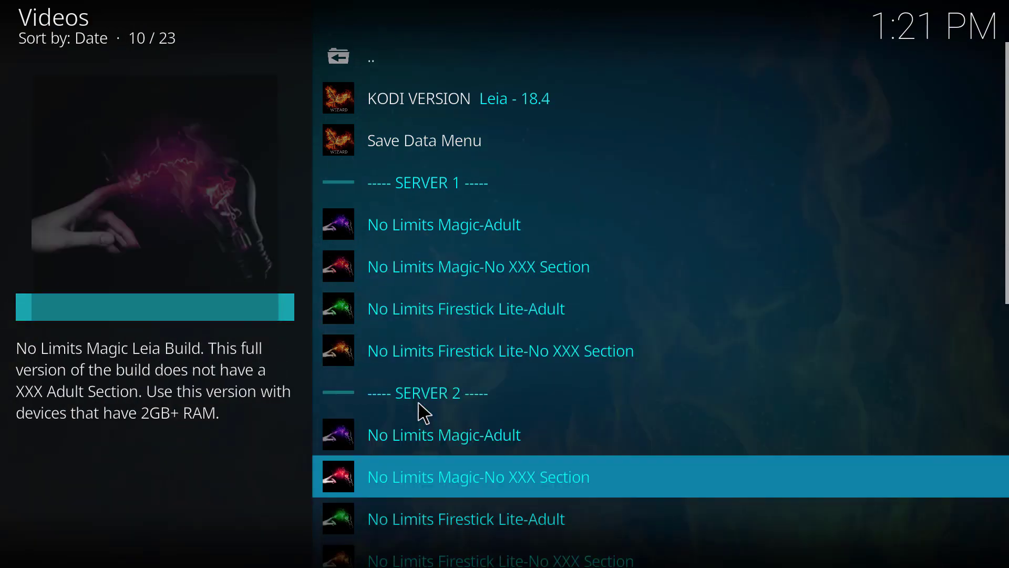
scroll(446, 362, "down", 3)
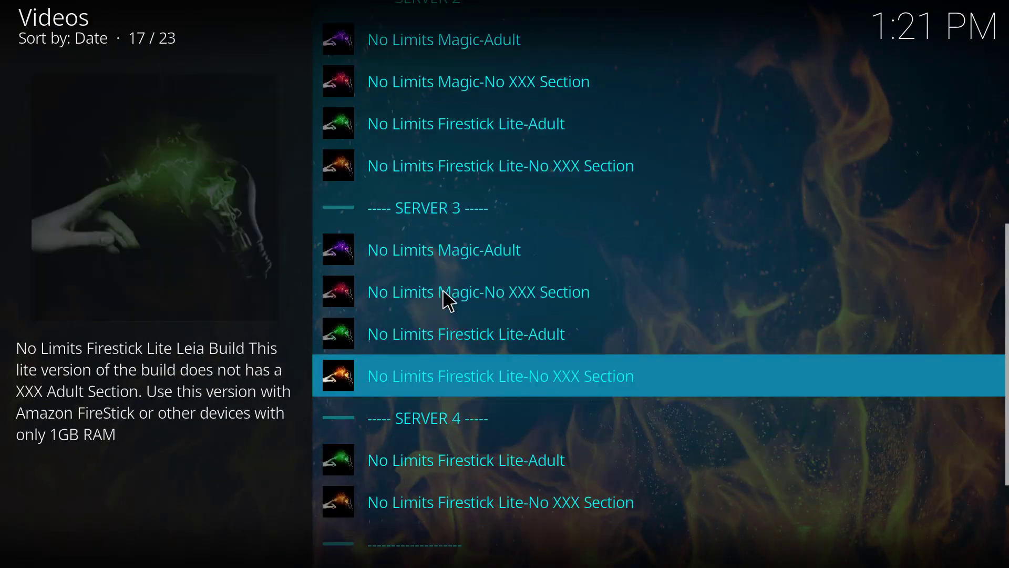
scroll(444, 330, "up", 12)
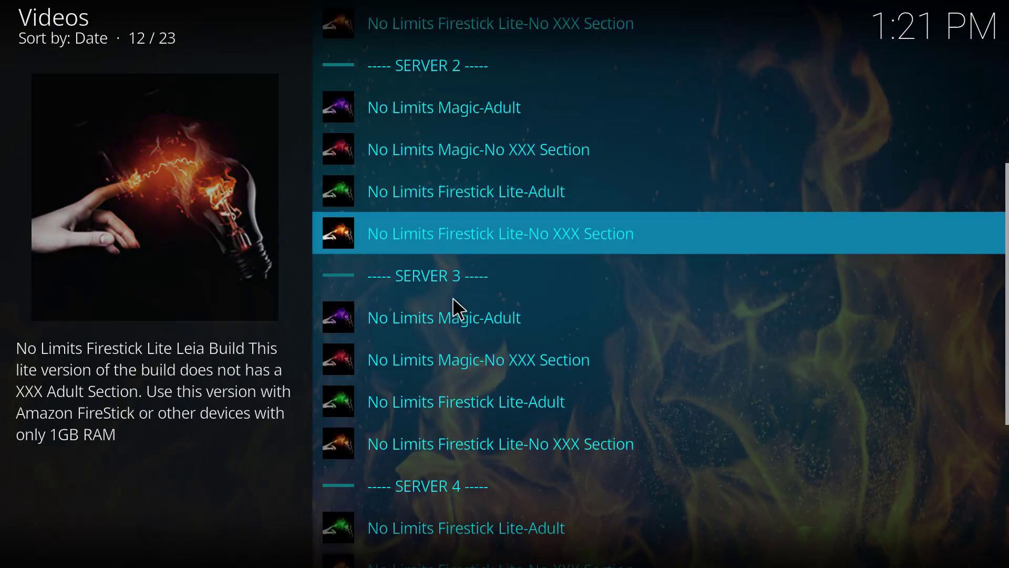
scroll(437, 268, "up", 6)
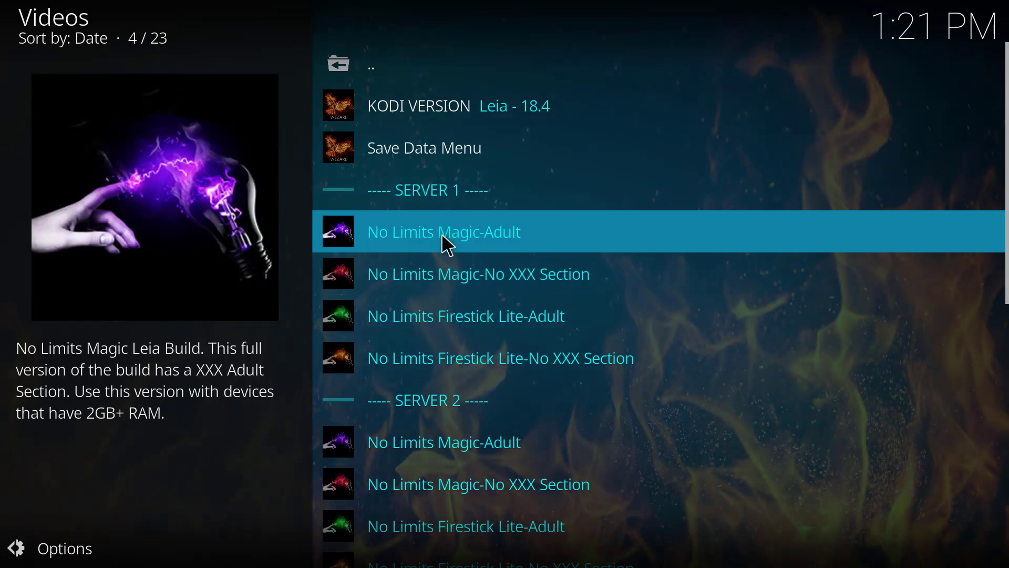
left_click(473, 243)
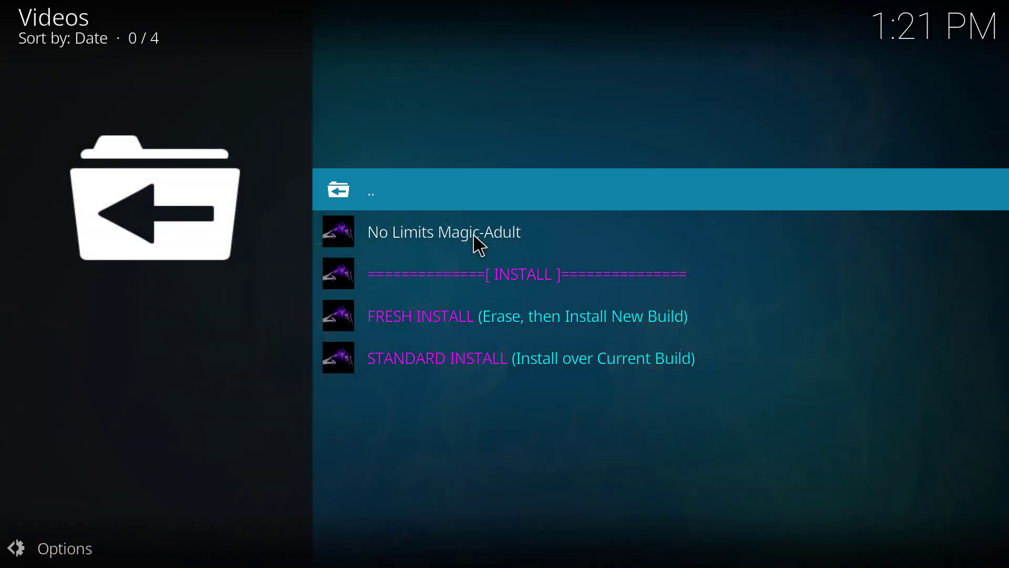
Fresh-install No Limits Magic-Adult with defaults reset, then close Kodi when it finishes
left_click(453, 317)
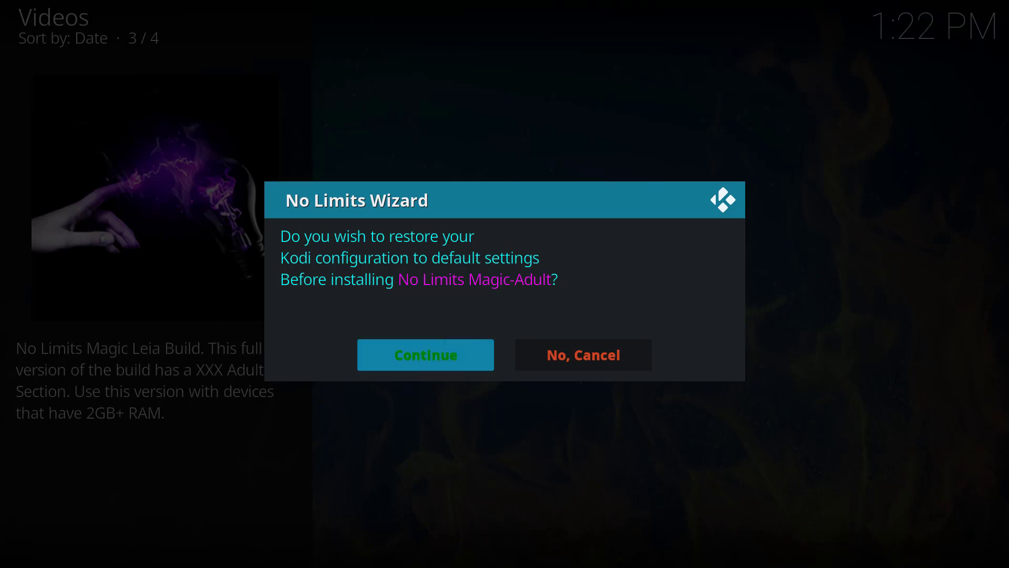
left_click(421, 355)
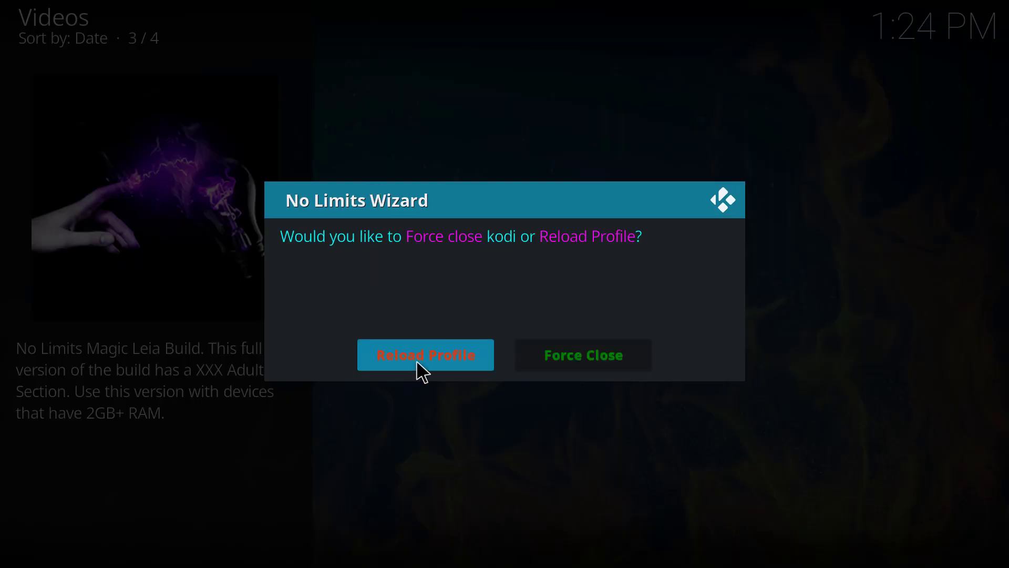
left_click(599, 355)
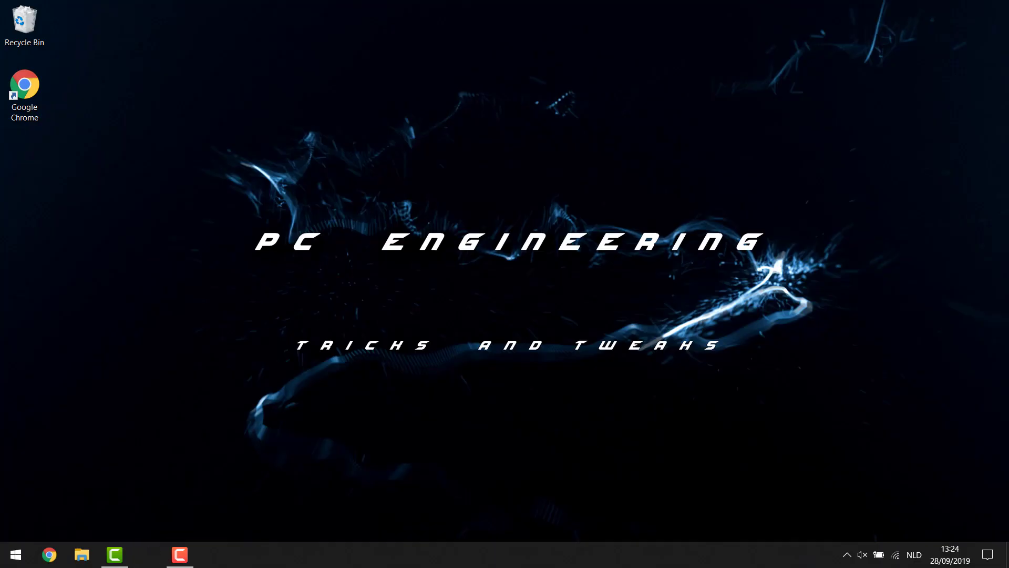
Search 'kodi' from the Start menu and launch it
left_click(2, 563)
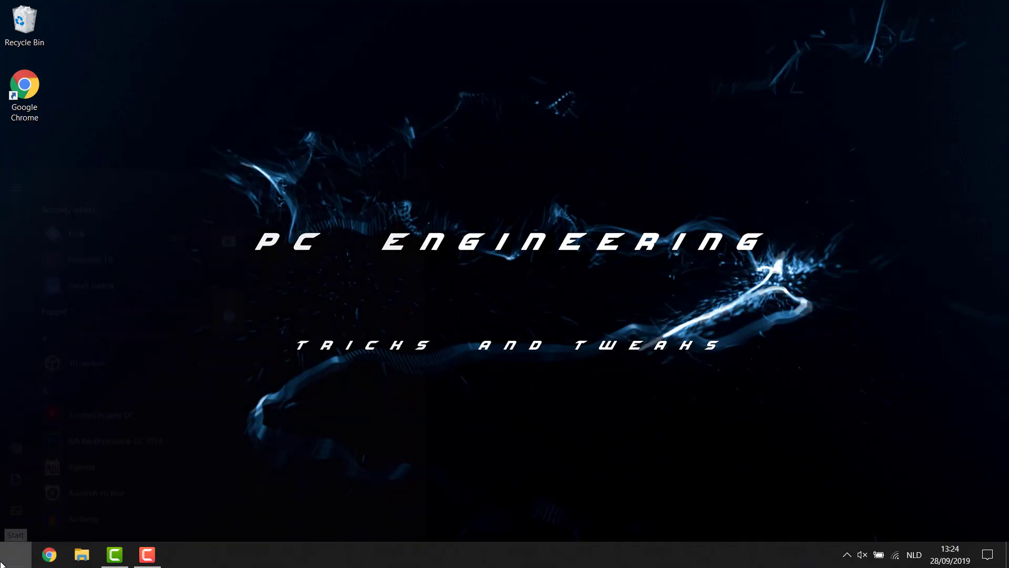
left_click(2, 562)
left_click(1, 564)
type("kodi")
key("Return")
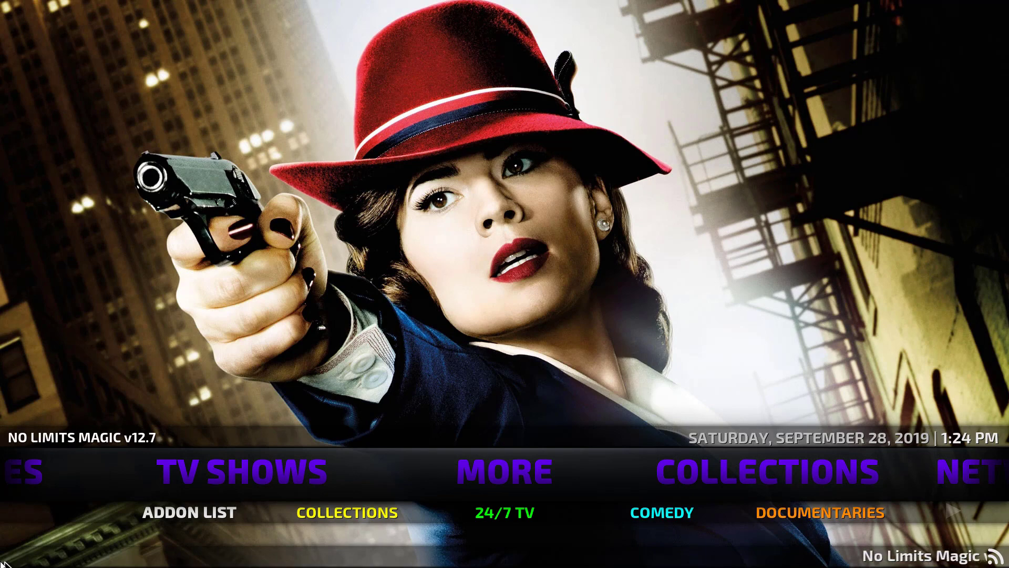
Step the home menu through Kids, Music, Movies and TV Shows, then open System settings
key("Left")
key("Left")
key("Left")
key("Left")
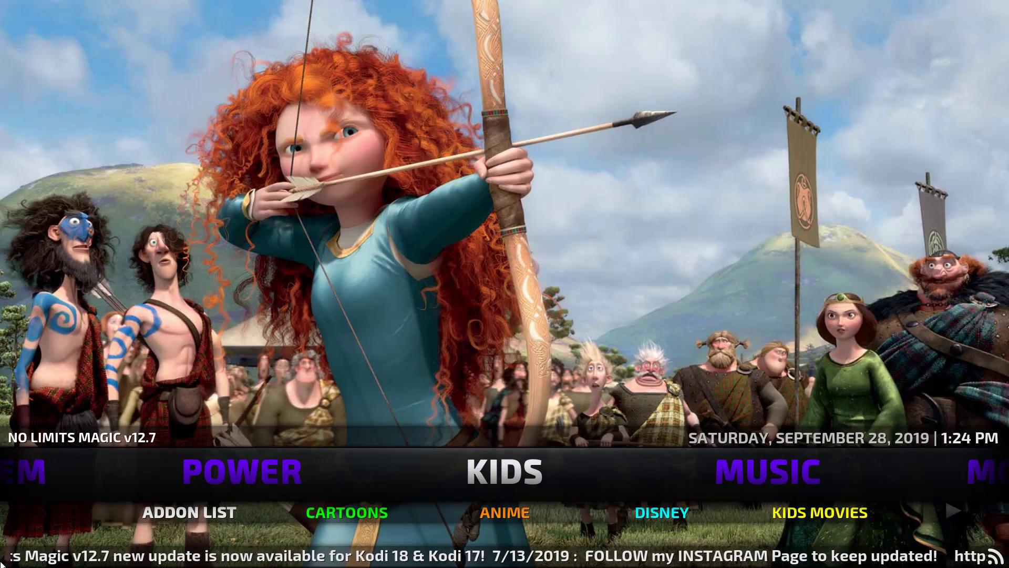
key("Right")
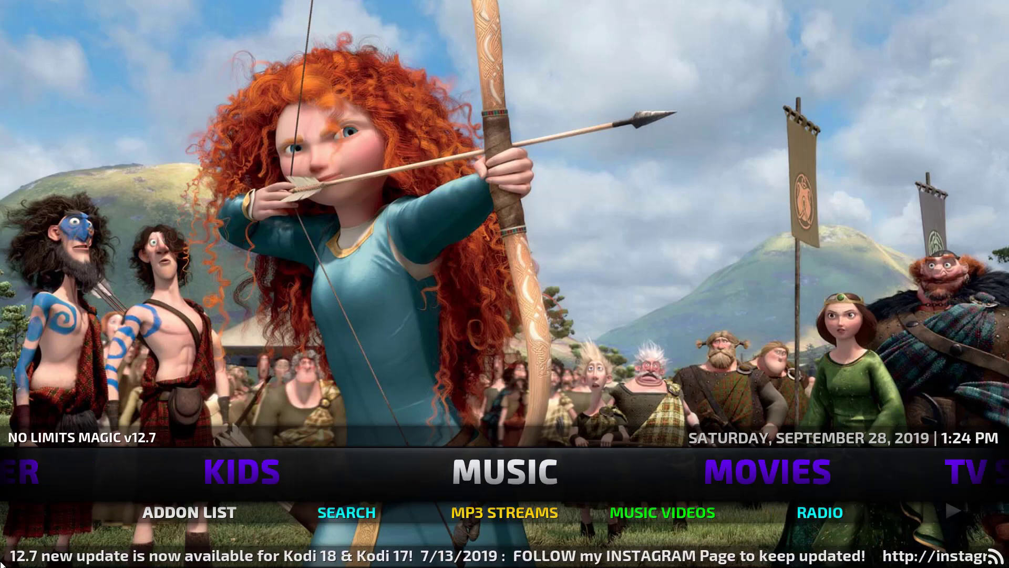
key("Right")
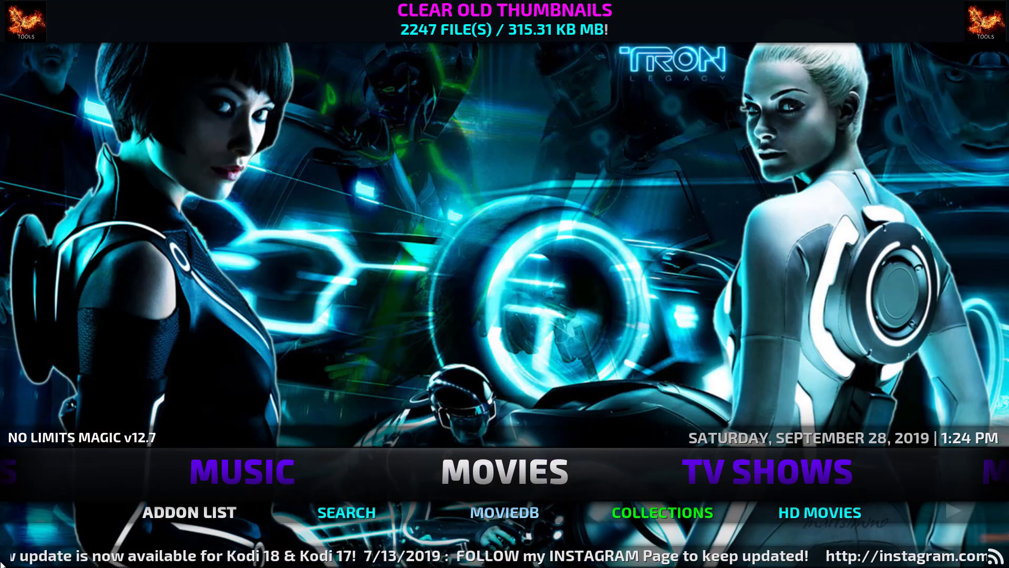
key("Right")
key("Right")
key("Right")
key("Right")
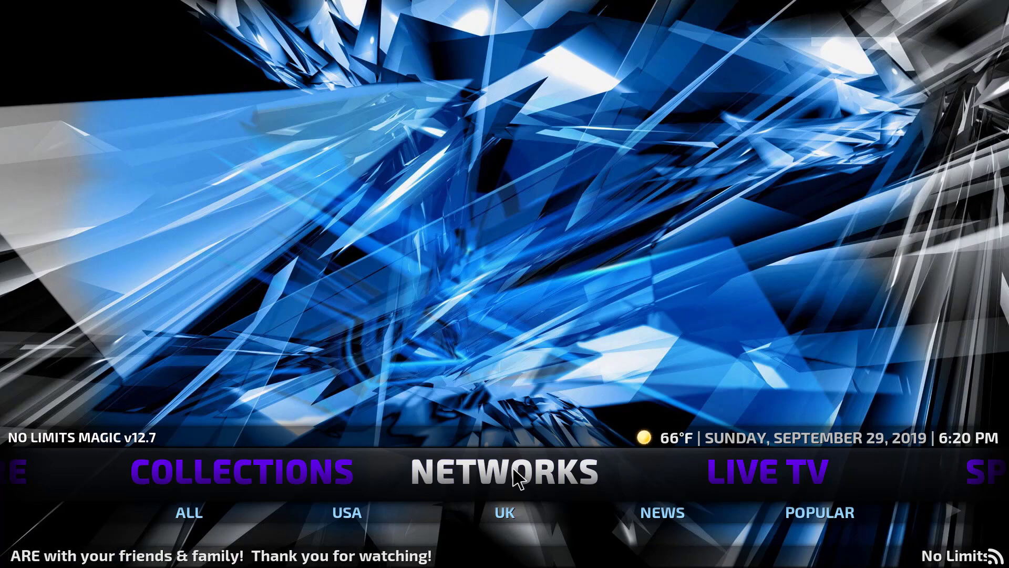
scroll(512, 474, "up", 5)
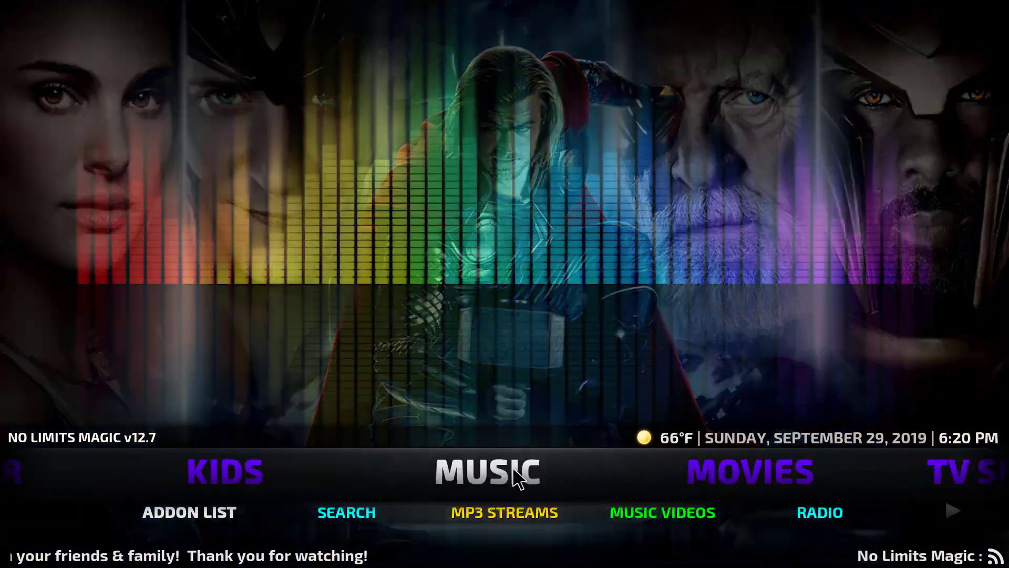
scroll(514, 469, "up", 3)
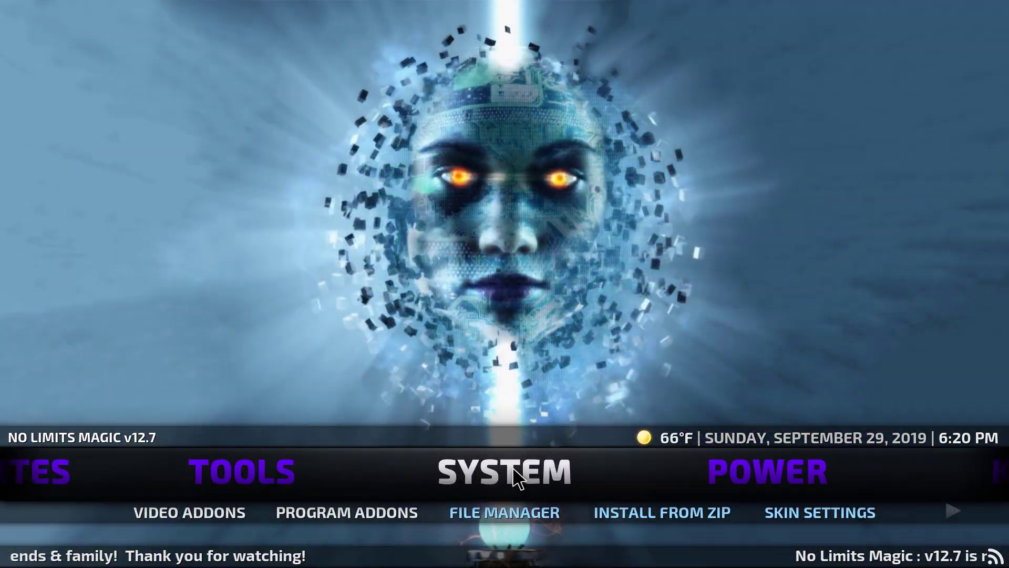
left_click(514, 468)
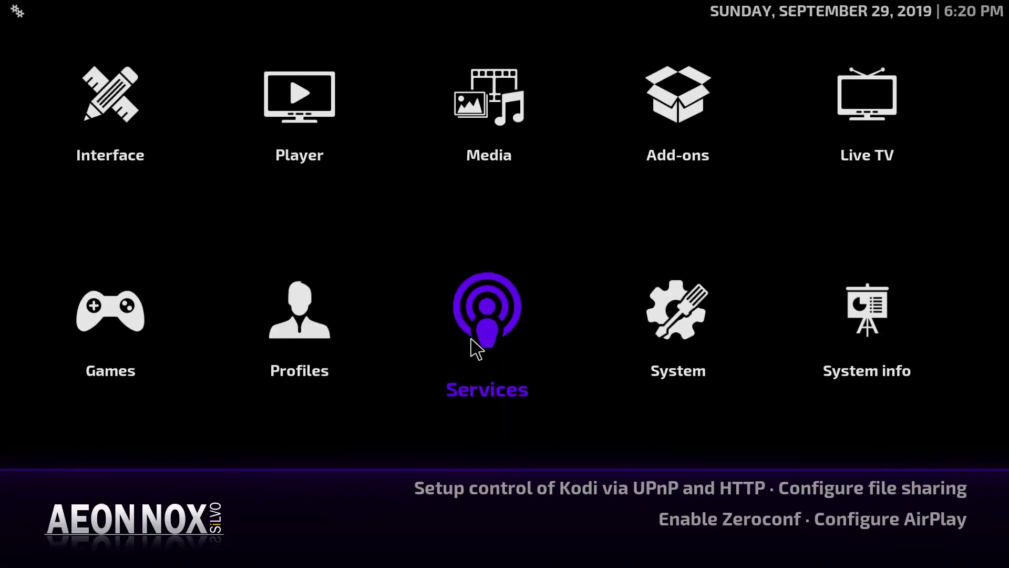
Turn on 'Allow remote control via HTTP' under Services > Control, then return to the home menu
left_click(495, 327)
mouse_move(92, 119)
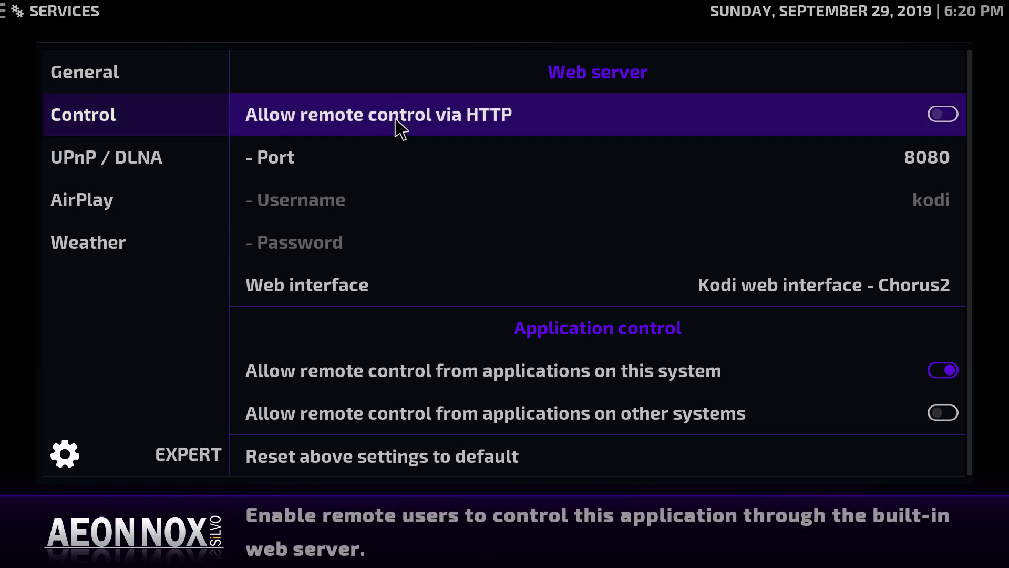
left_click(951, 117)
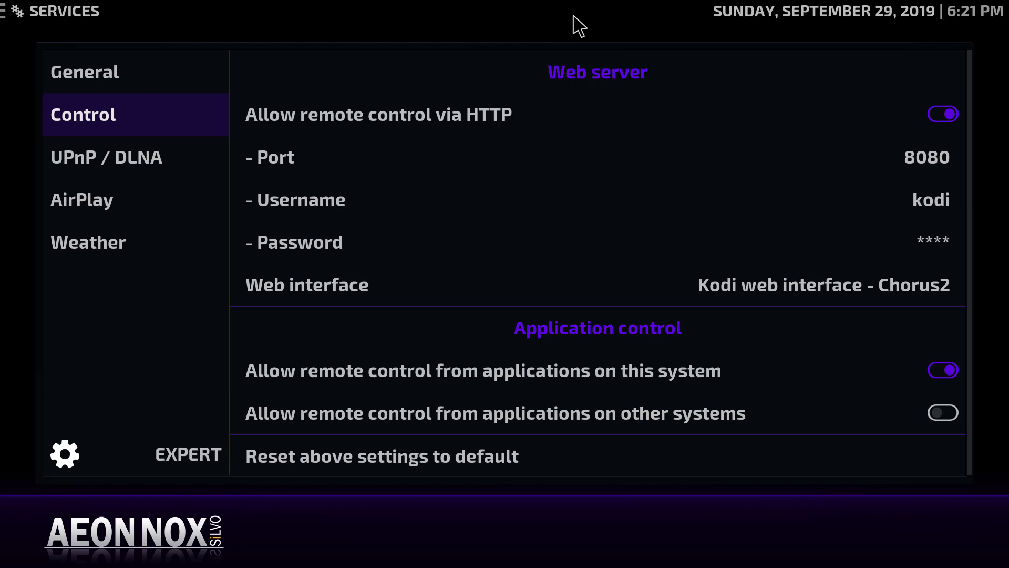
key("Escape")
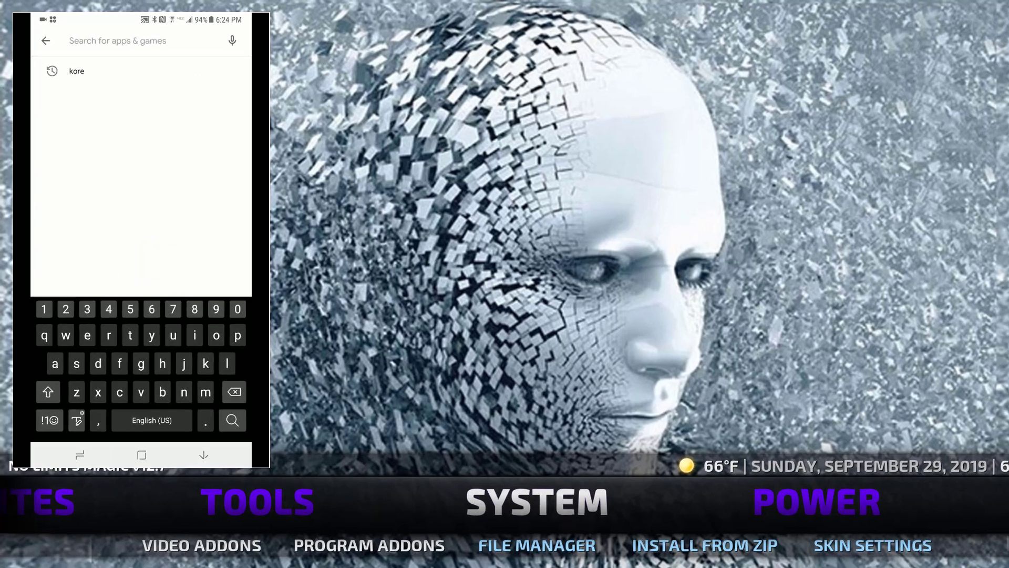
Search the Play Store for 'kore' and enter 'bedroom' as the media center name
type("kore")
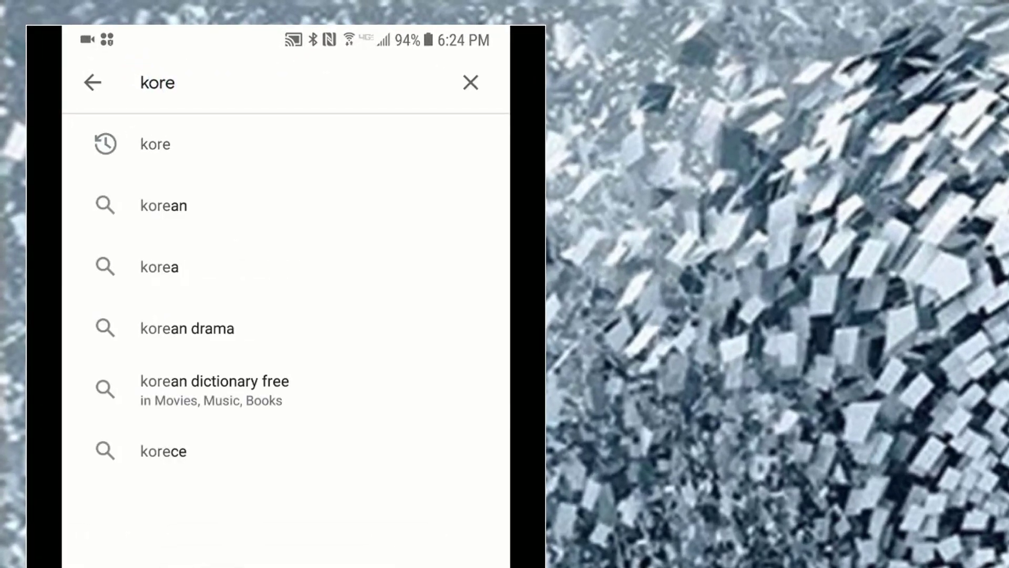
key("Return")
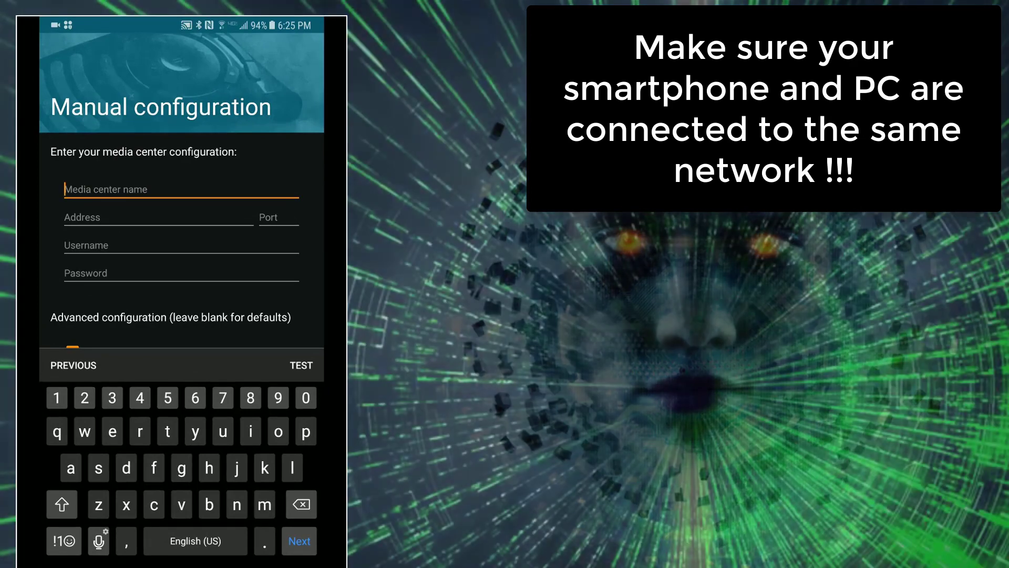
type("bedroom")
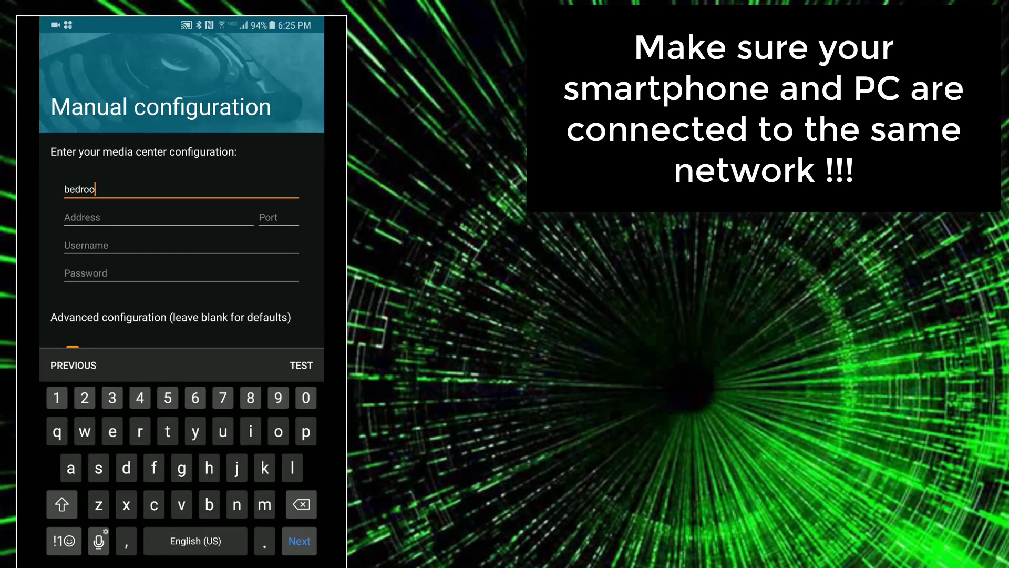
Move to Kore's address field and search the Windows Start menu for 'cm'
left_click(65, 217)
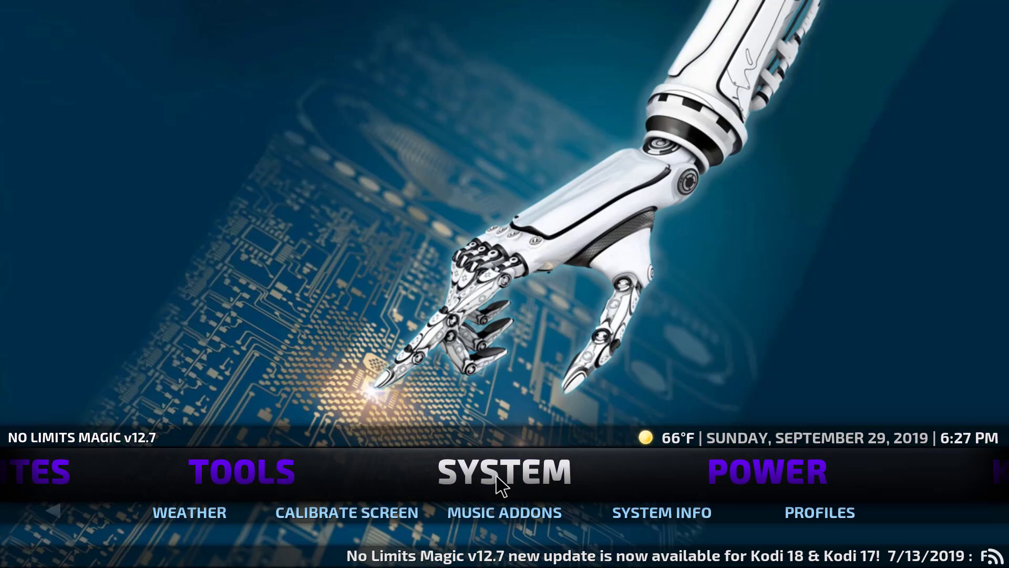
key("super")
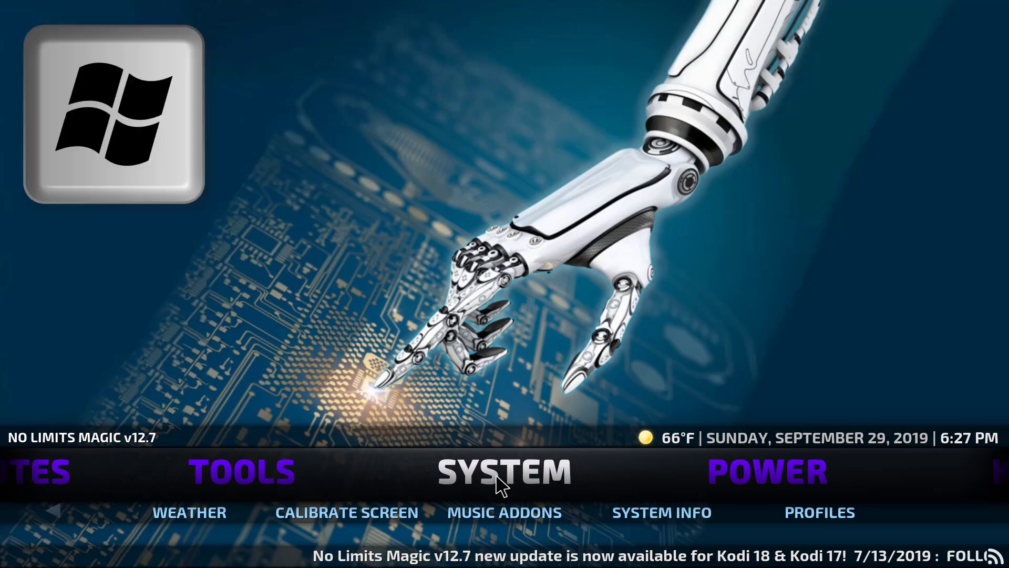
type("cmd")
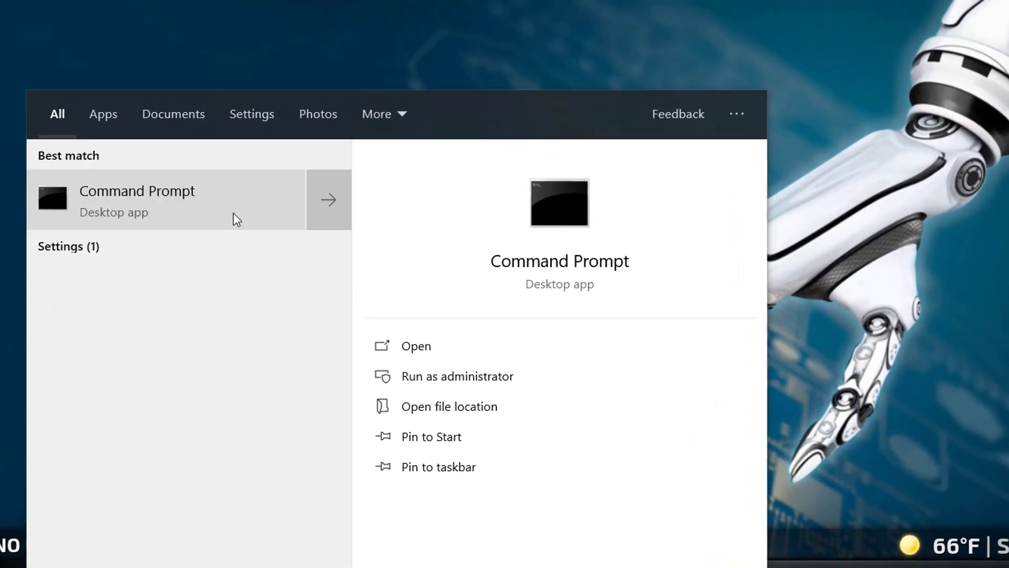
Run ipconfig in Command Prompt to find the PC's IPv4 address 192.168.0.69
left_click(234, 214)
type("ipconfig")
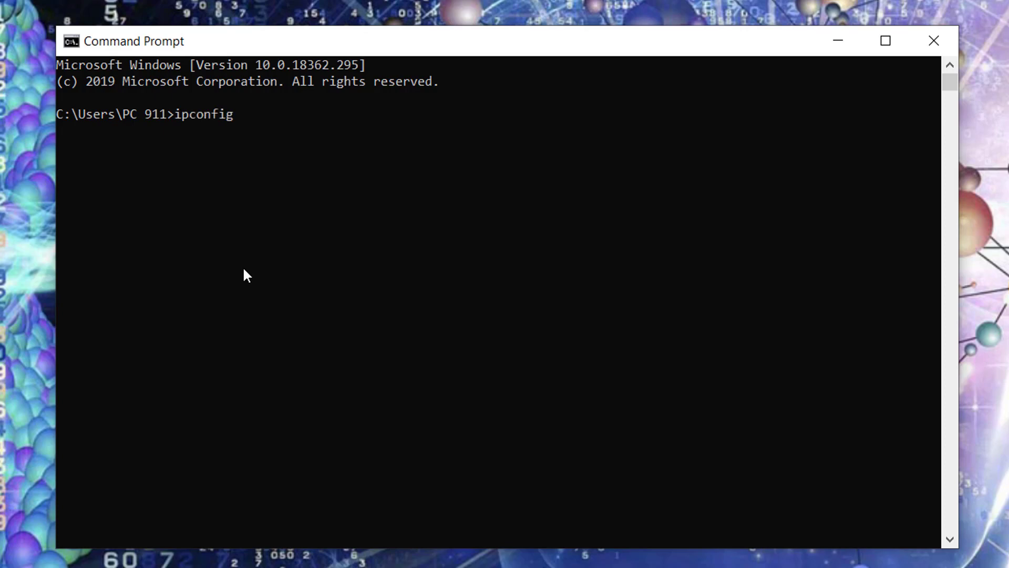
key("Return")
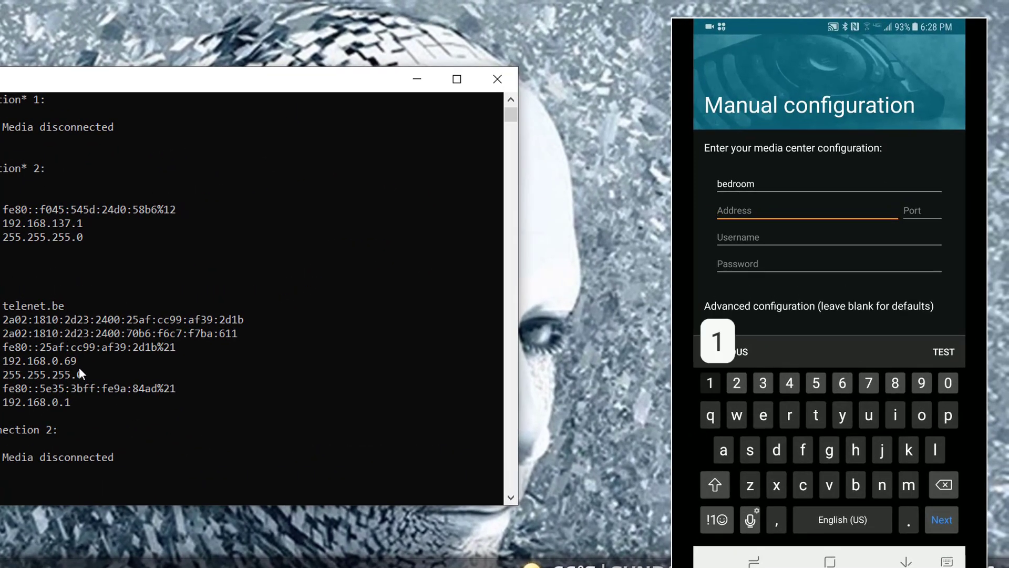
Enter address 192.168.0.69, port 8080, username kodi and the password, then test the connection
type("92.168")
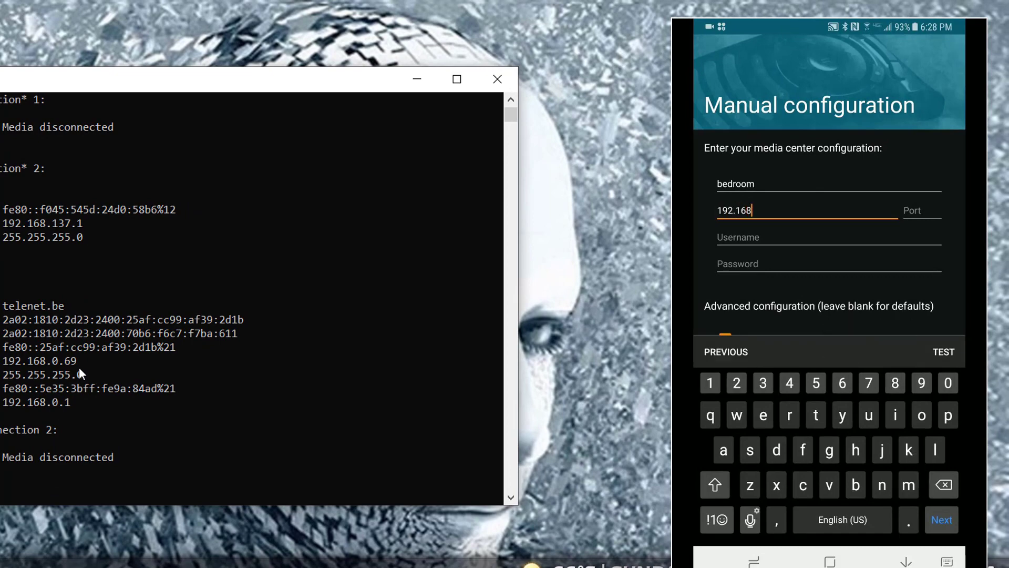
type(".0.69")
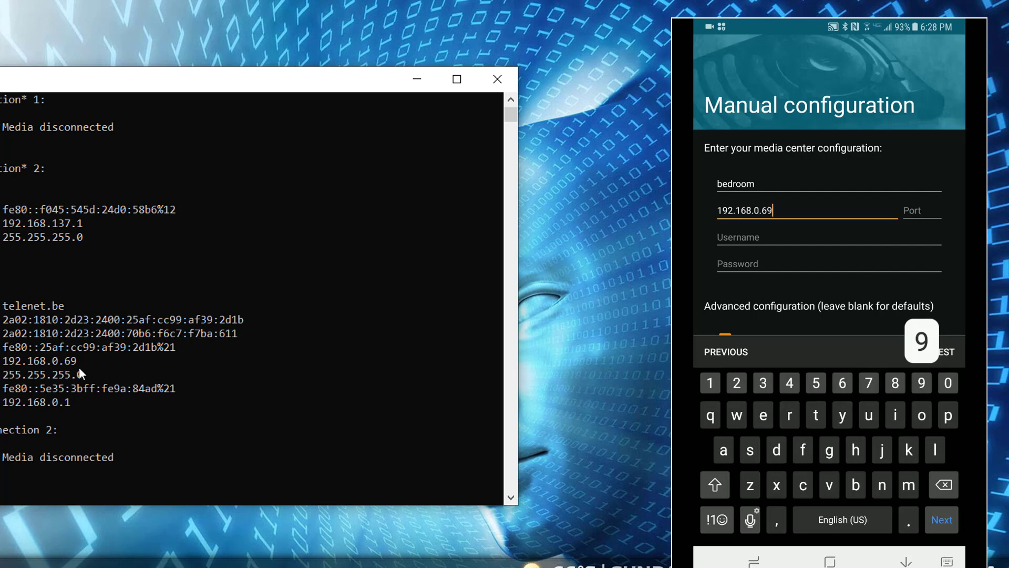
type("8080")
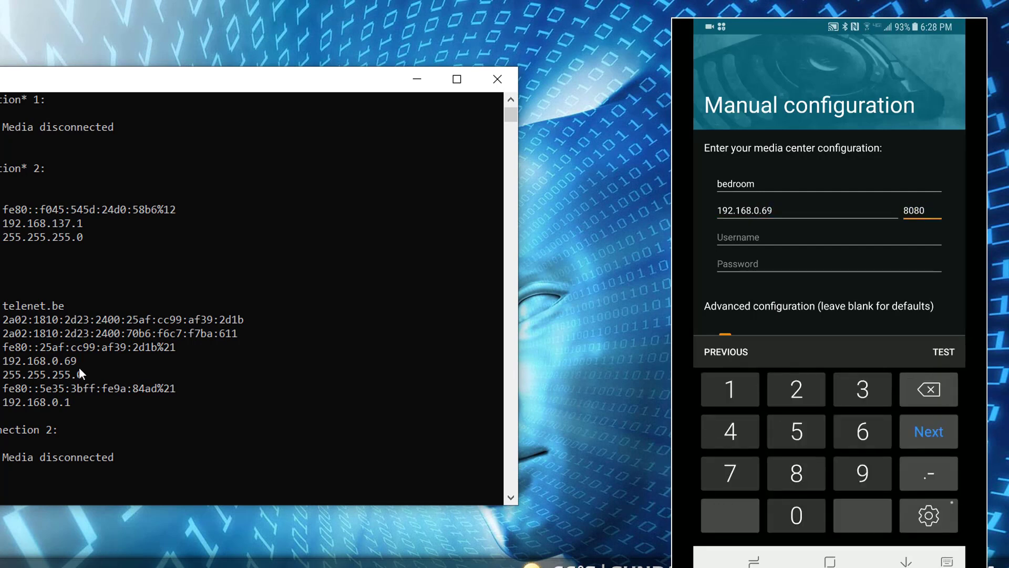
key("Tab")
type("kodi")
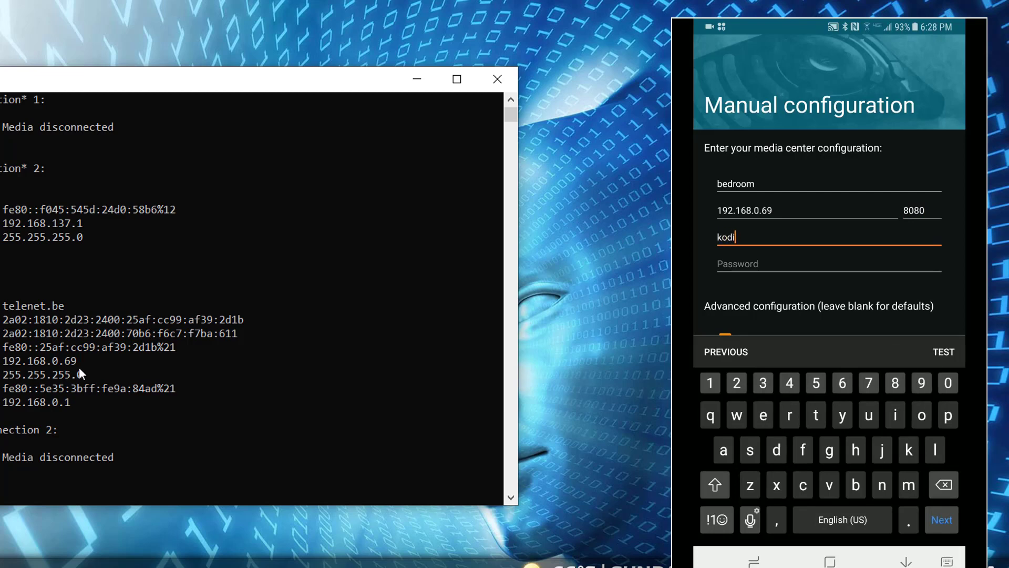
key("Tab")
type("kodi")
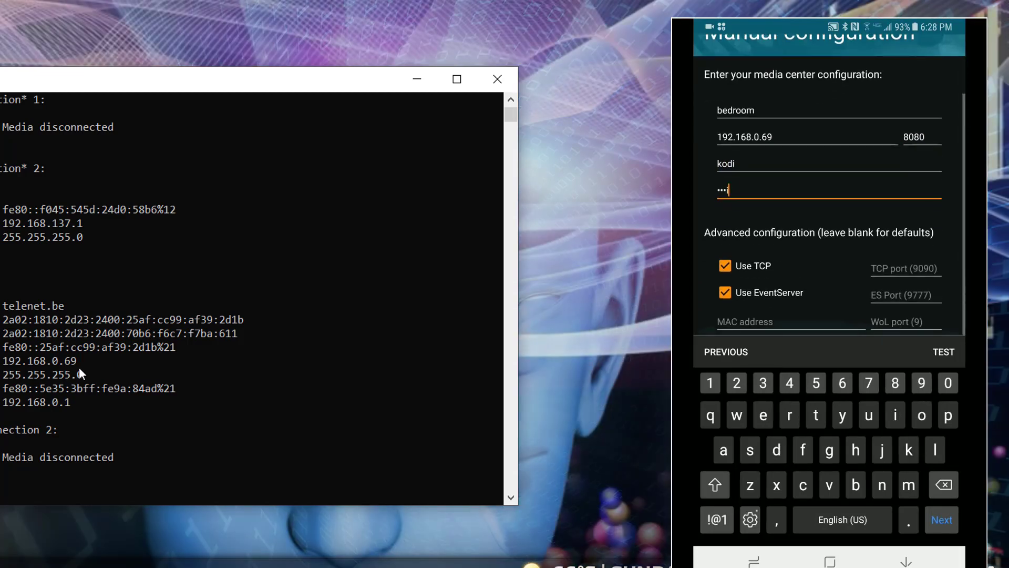
key("Return")
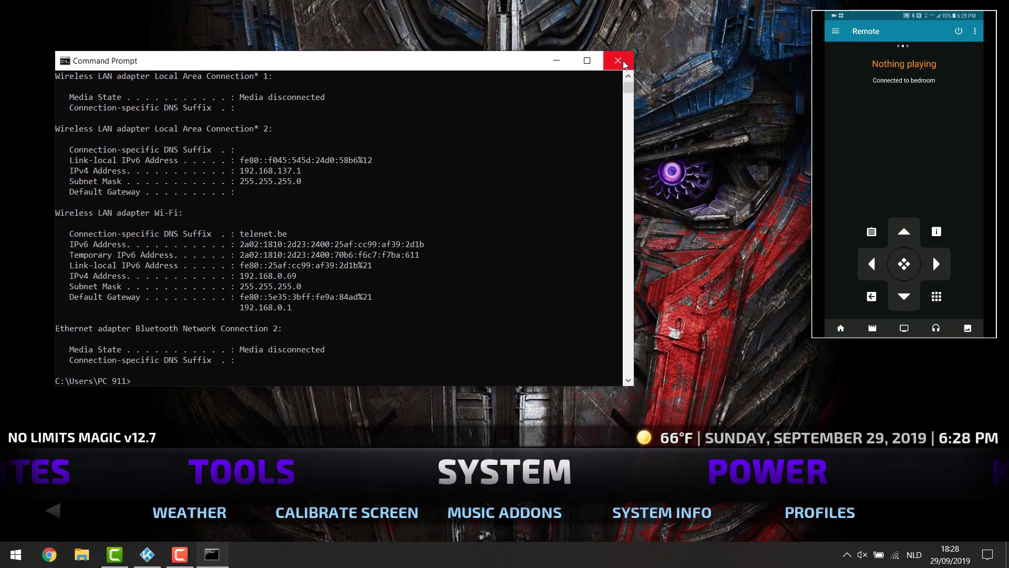
Close Command Prompt and tap Kore's right arrow four times to advance Kodi's home menu
left_click(618, 61)
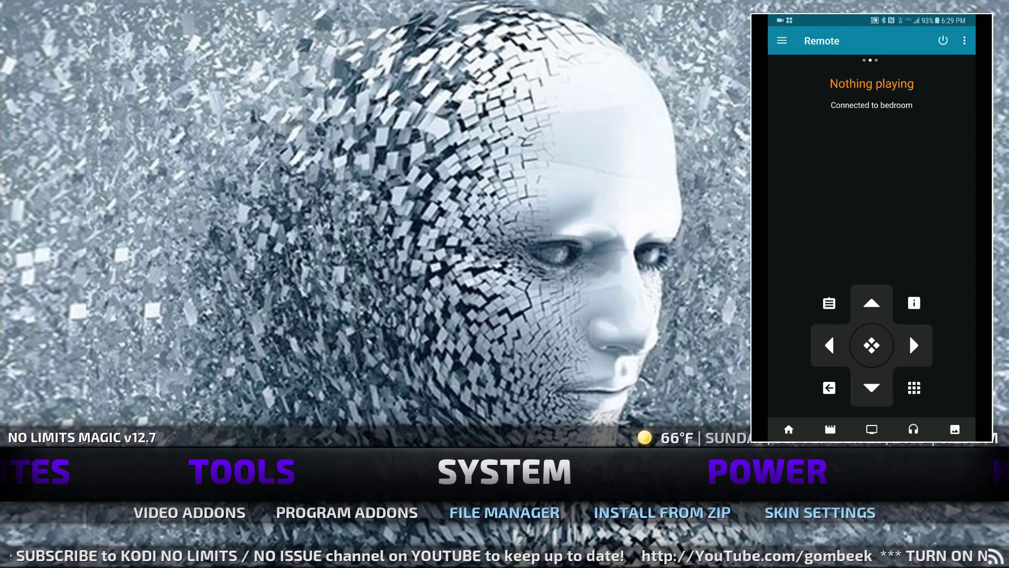
left_click(909, 333)
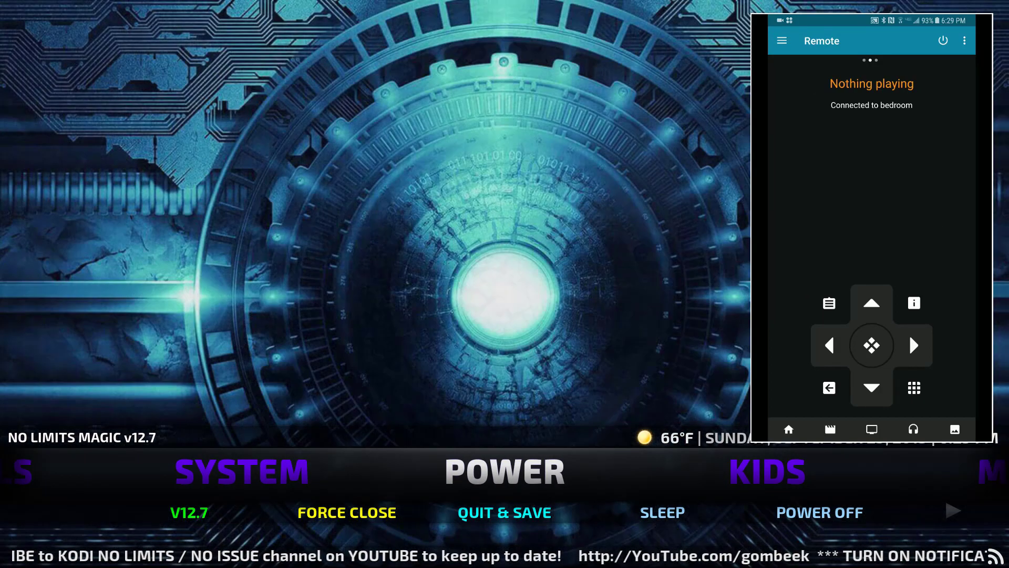
left_click(909, 333)
left_click(910, 334)
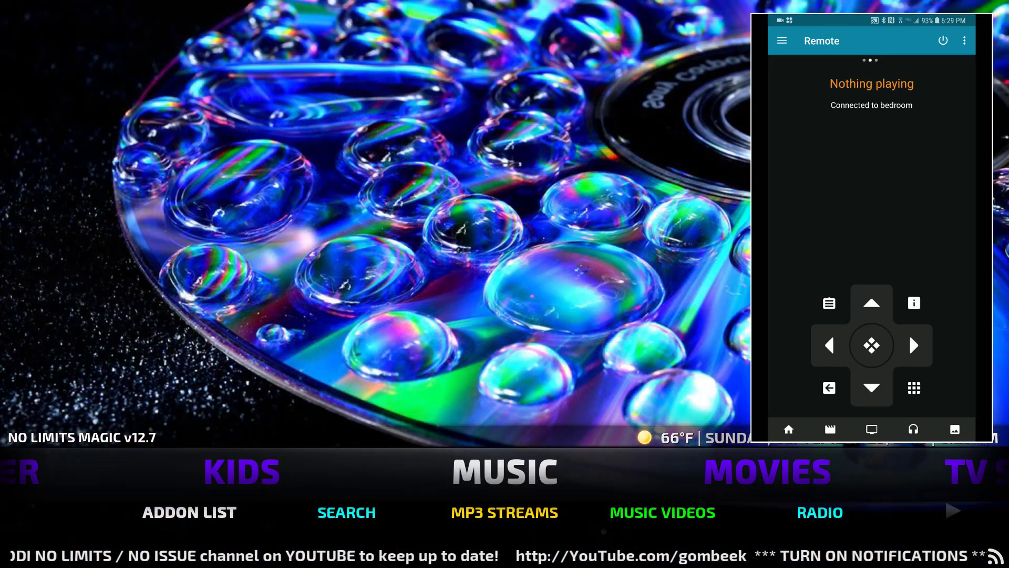
left_click(909, 333)
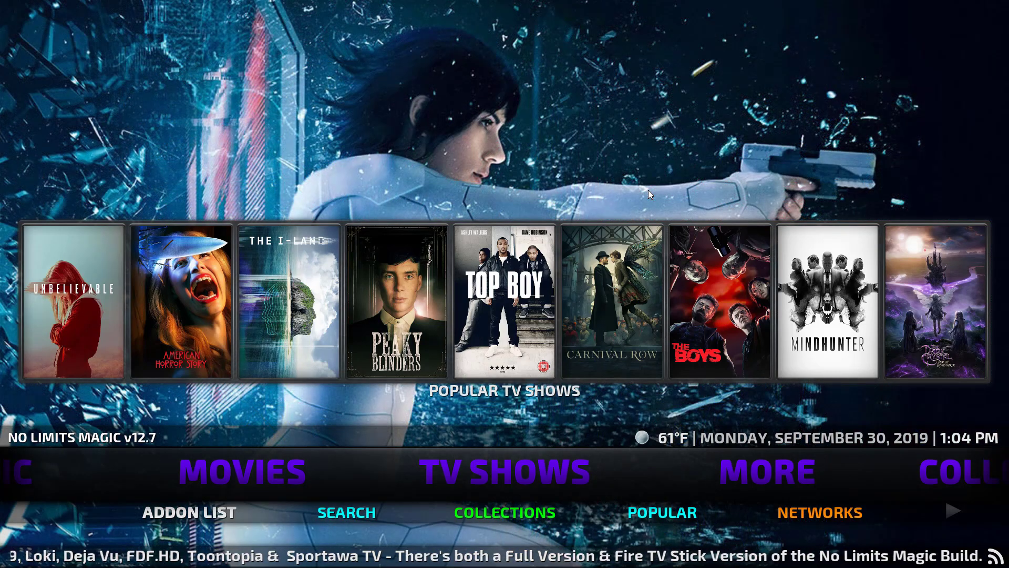
Browse Kodi's home menu right to MORE and NETWORKS, then back left to SYSTEM
key("Right")
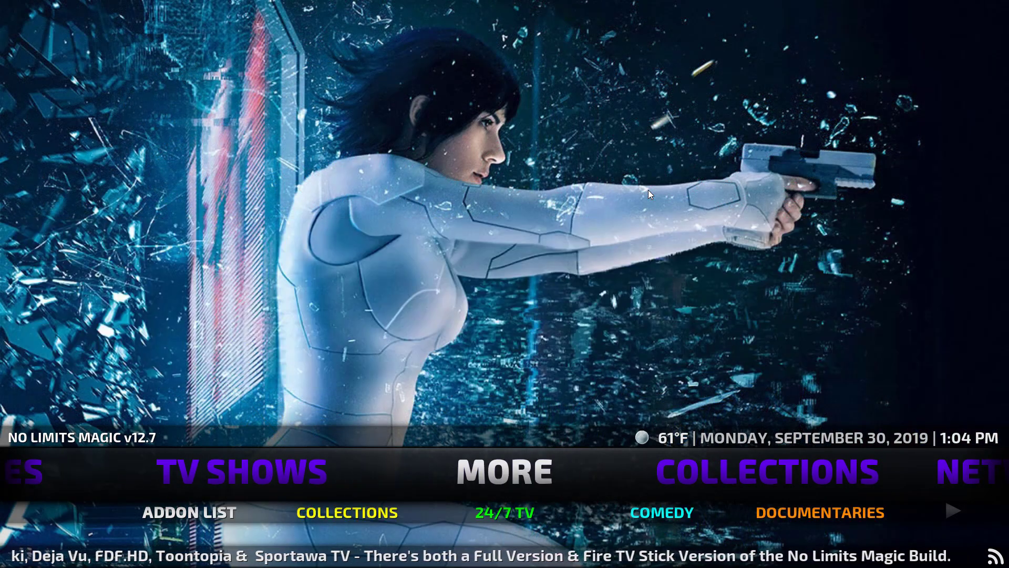
key("Right")
key("Right")
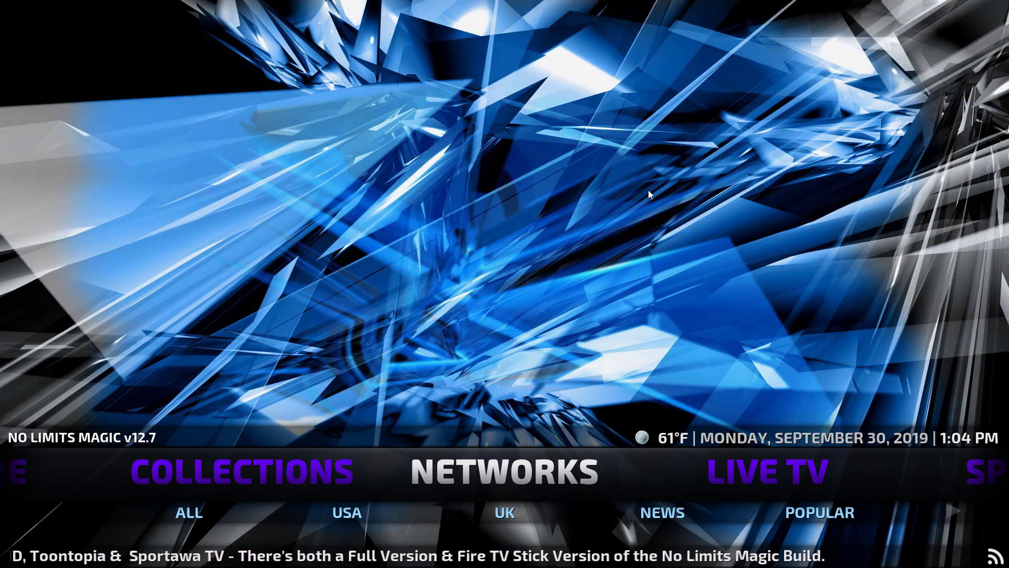
key("Left")
key("Left")
key("Left")
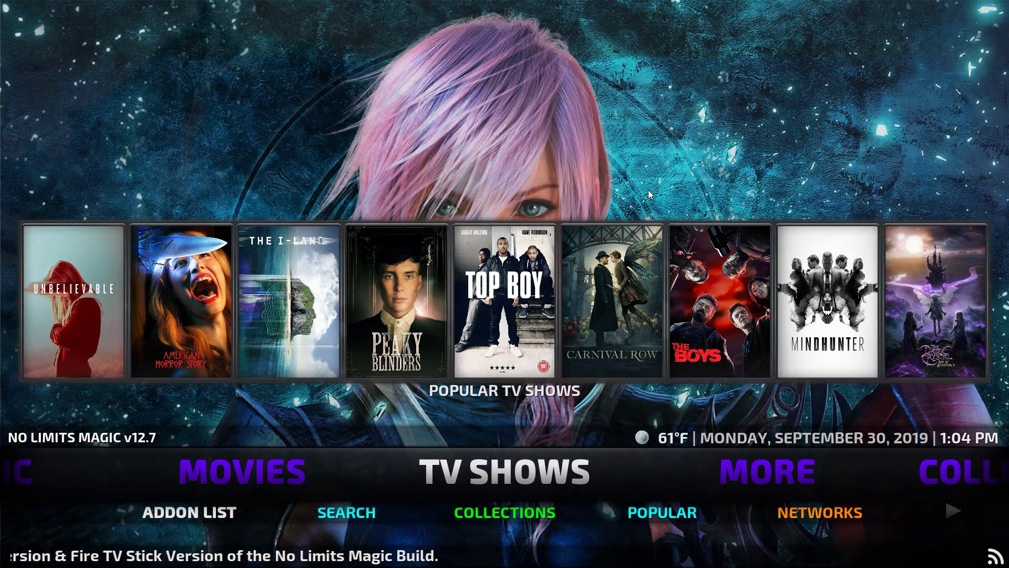
key("Left")
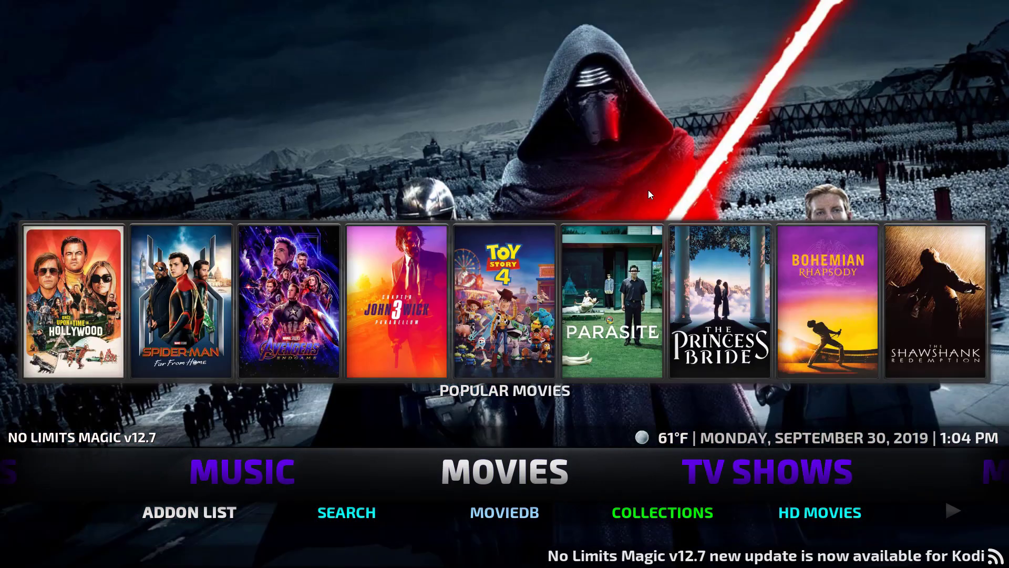
key("Left")
key("Left")
key("Left")
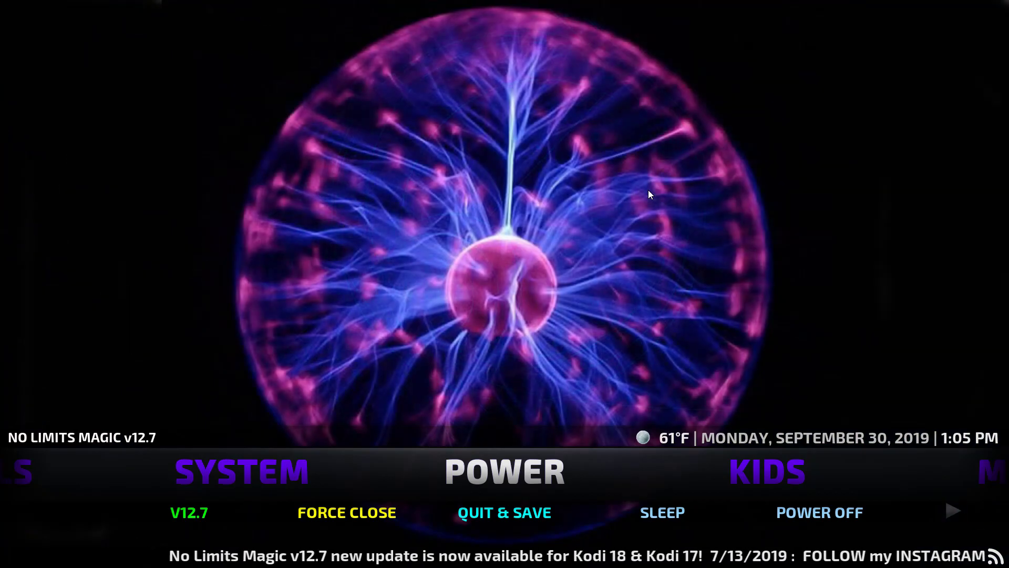
key("Left")
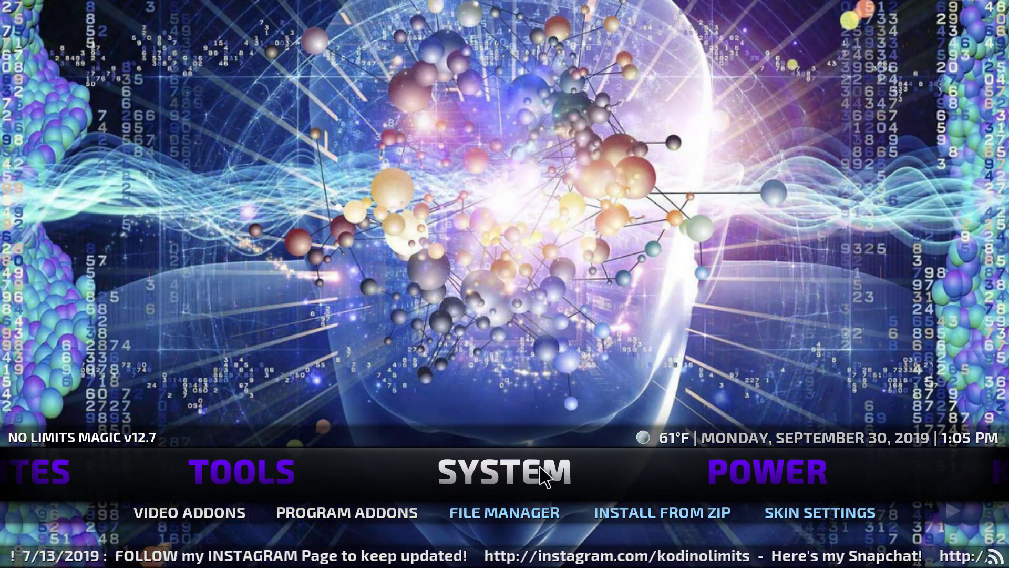
Set the Power saving shutdown function to Shutdown, then go home and open Skin Settings
left_click(539, 473)
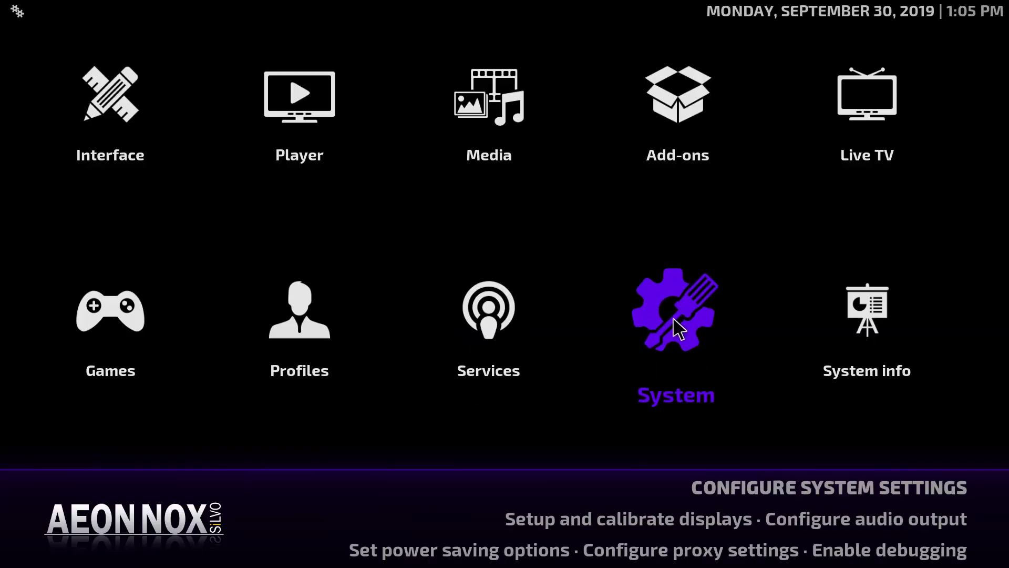
left_click(673, 317)
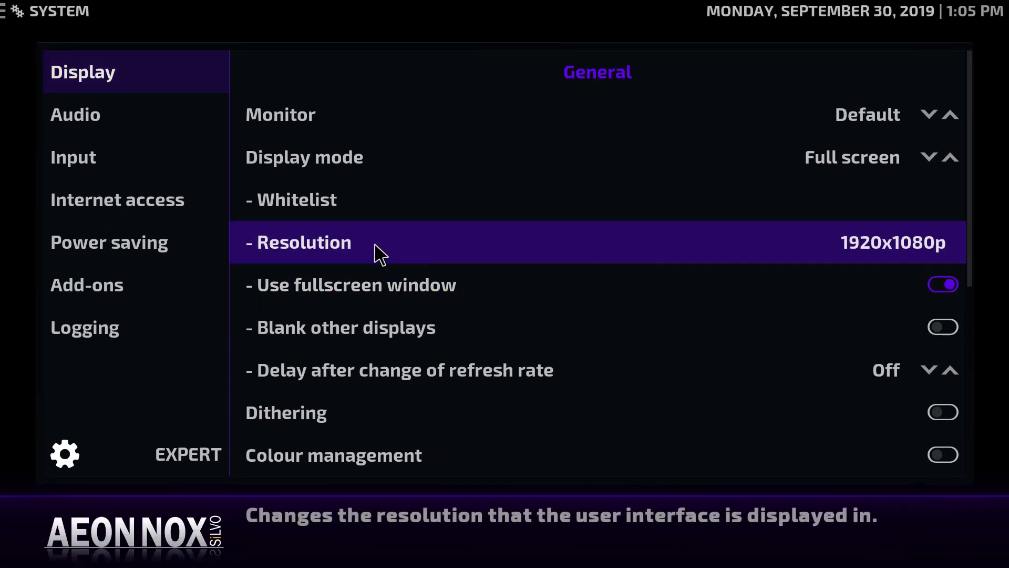
left_click(121, 239)
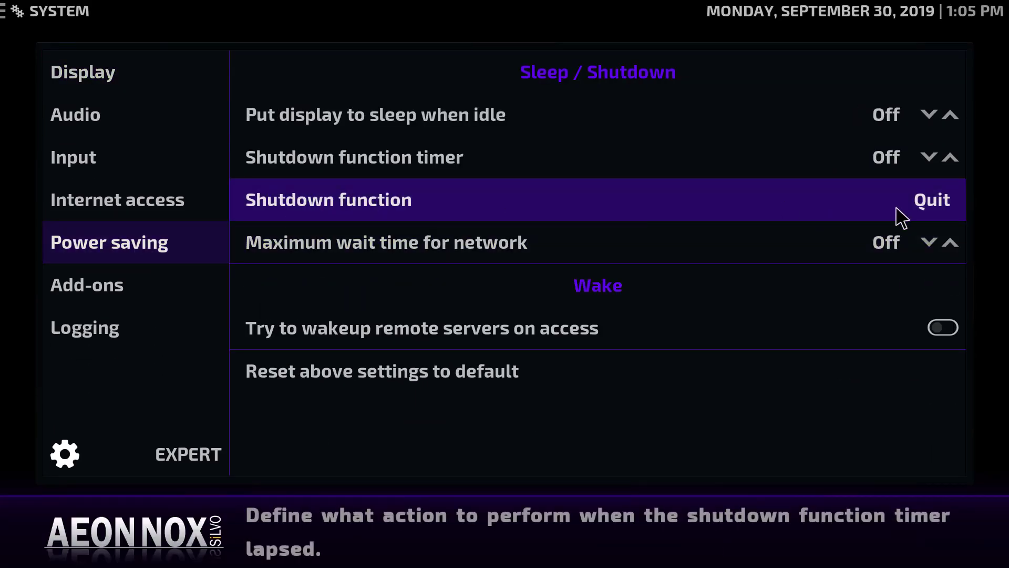
left_click(937, 207)
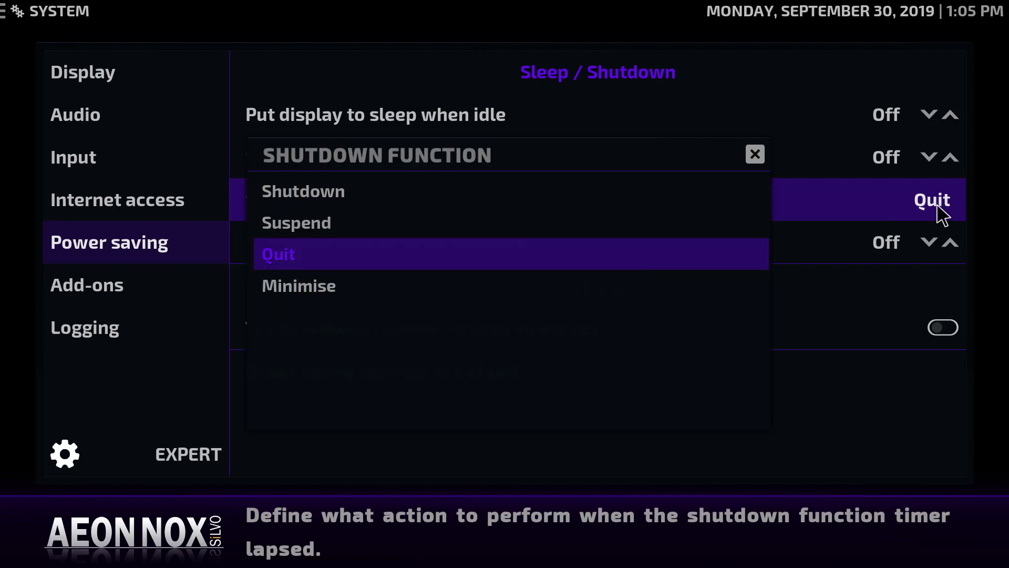
left_click(454, 192)
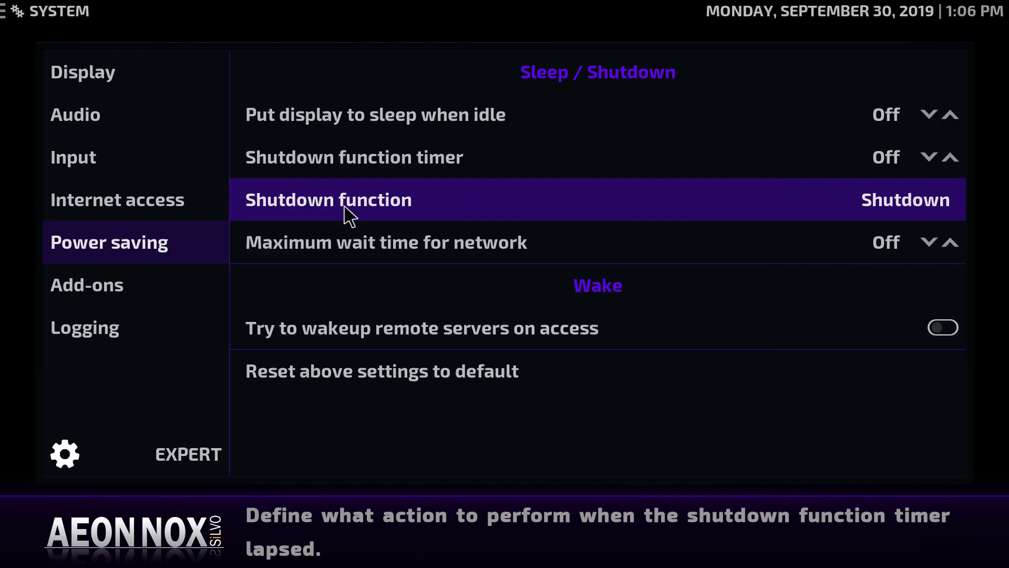
key("BackSpace")
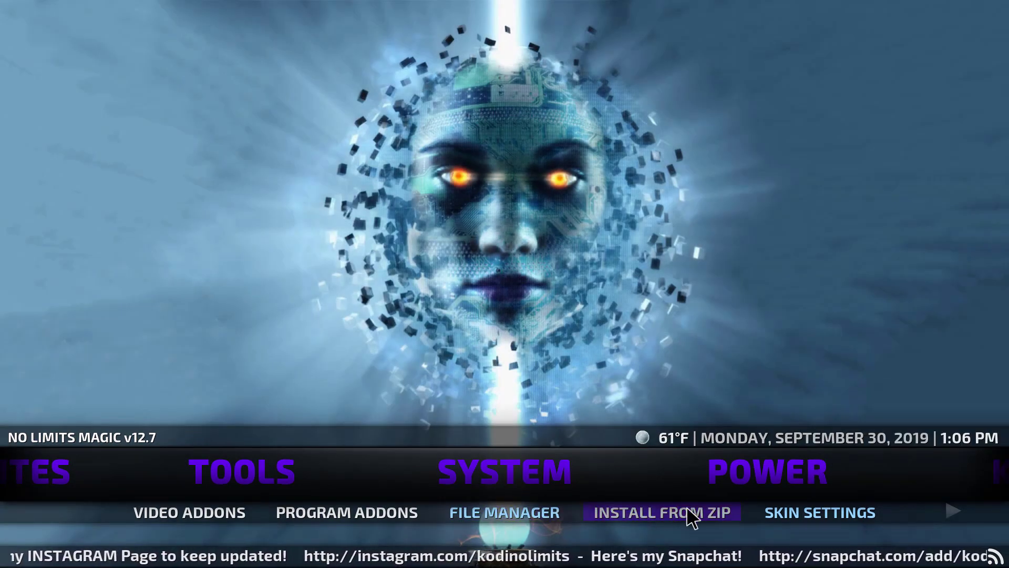
left_click(814, 513)
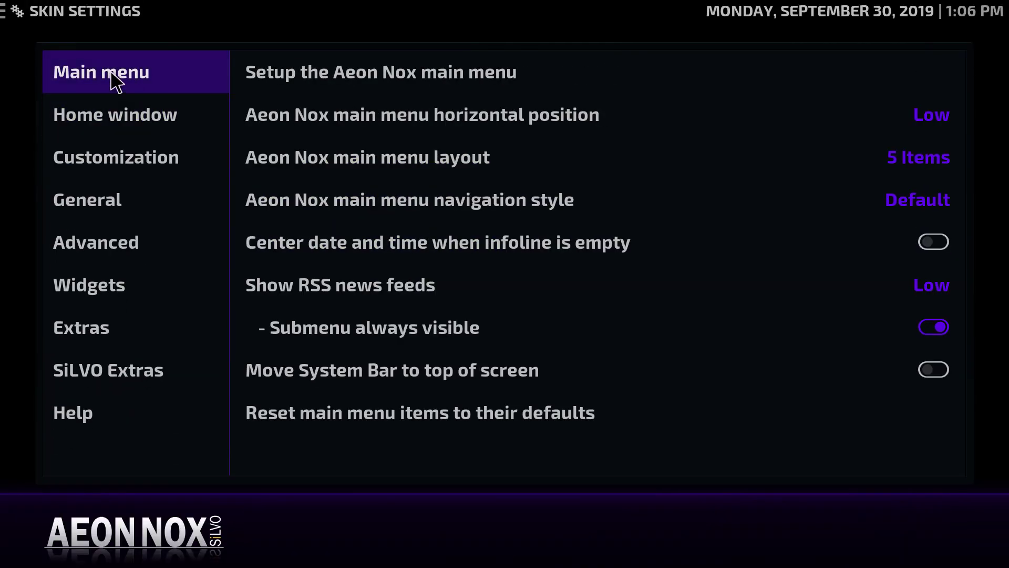
Disable MORE, COLLECTIONS, NETWORKS, SPORTS and 7 OF 9 in the Aeon Nox main menu customizer
left_click(335, 79)
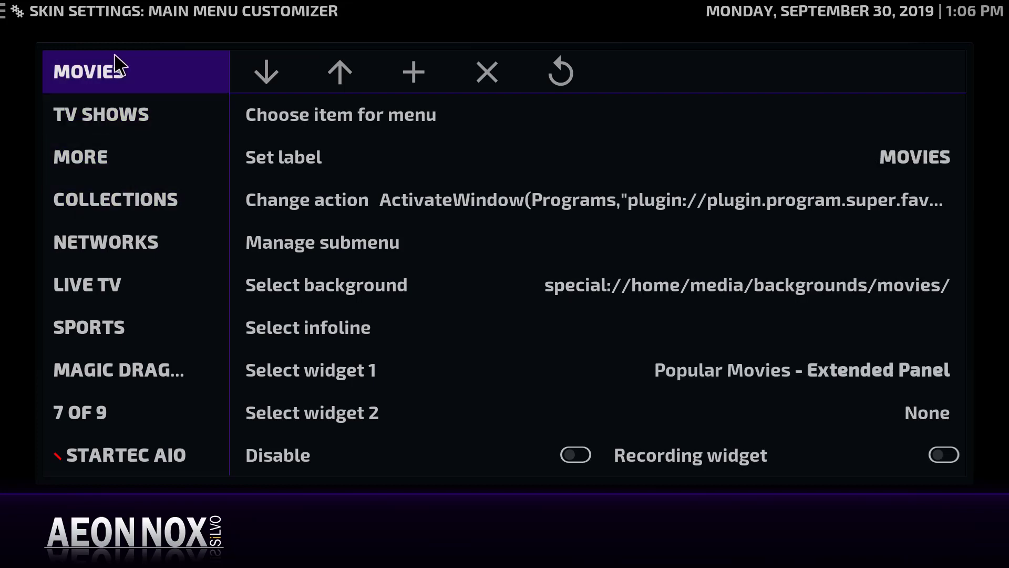
right_click(108, 156)
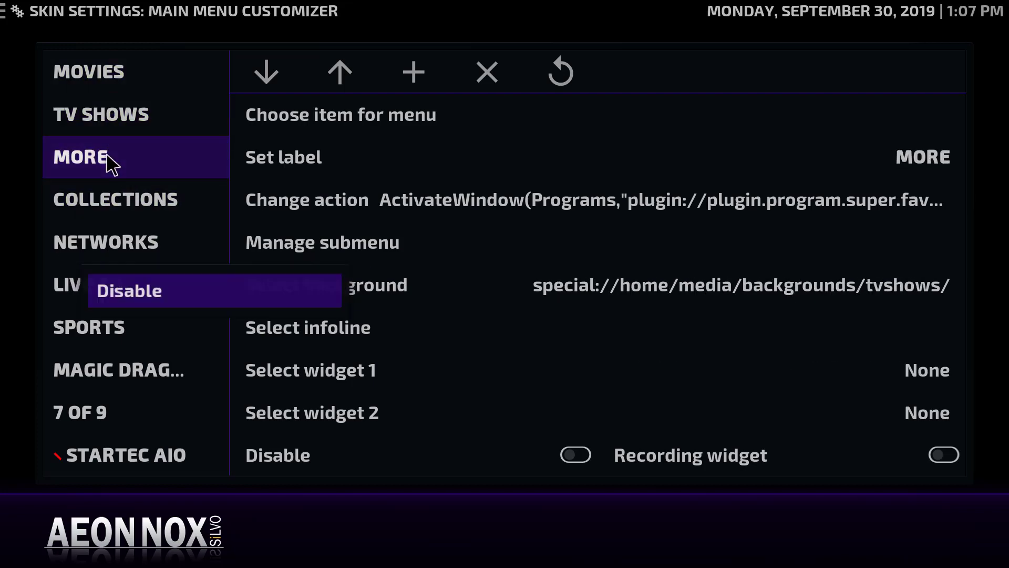
left_click(141, 306)
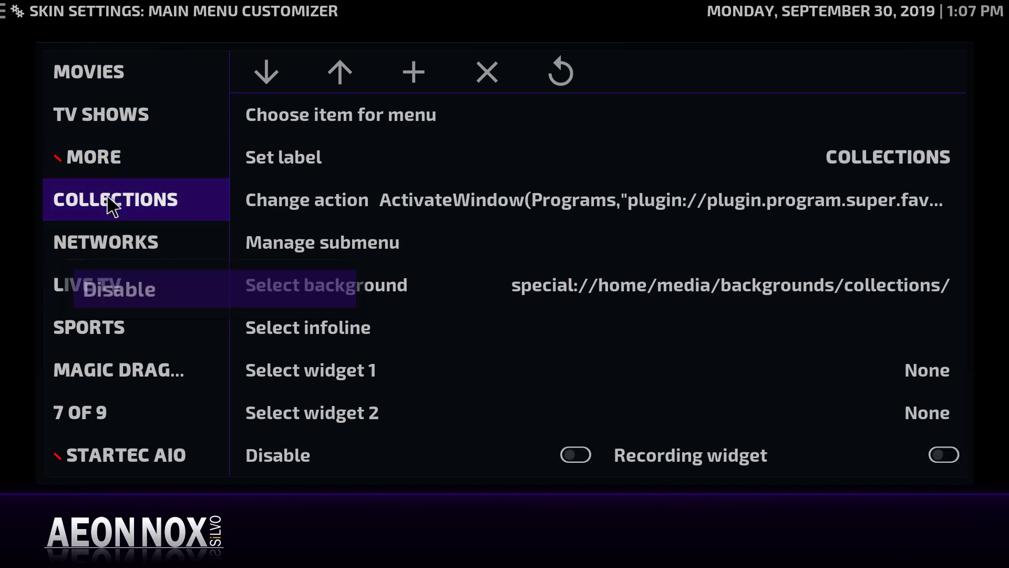
left_click(140, 298)
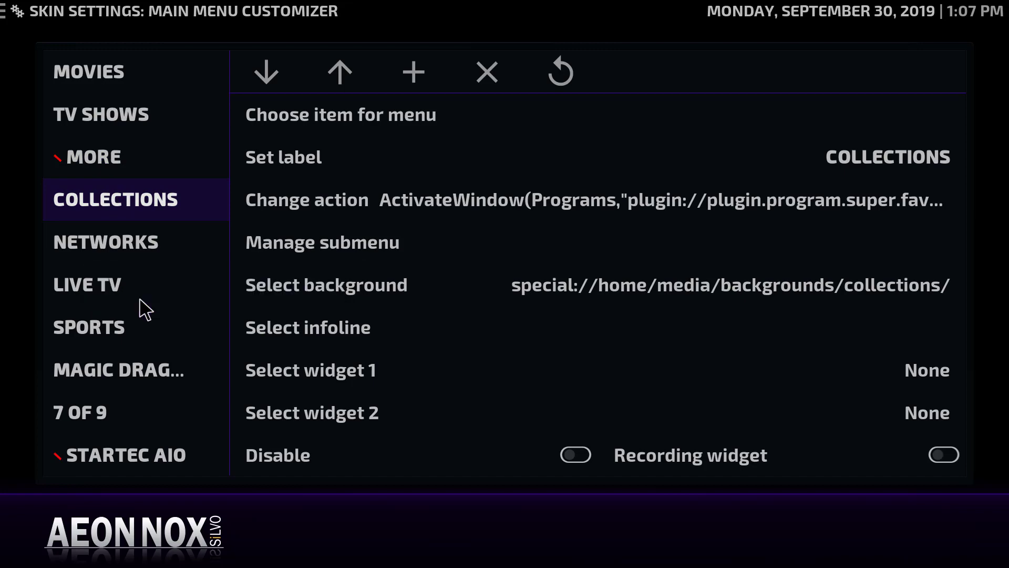
right_click(117, 250)
left_click(127, 298)
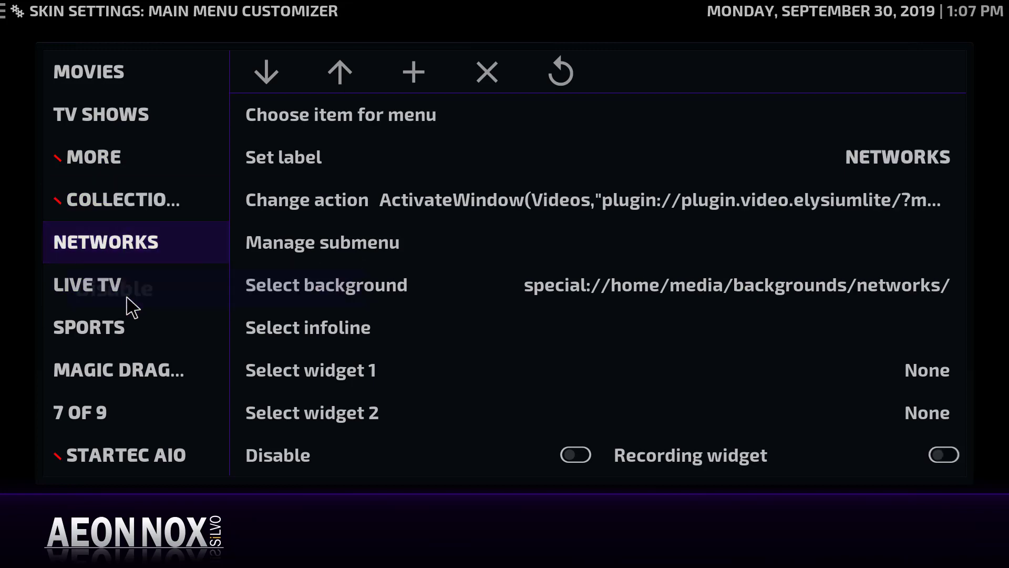
right_click(114, 368)
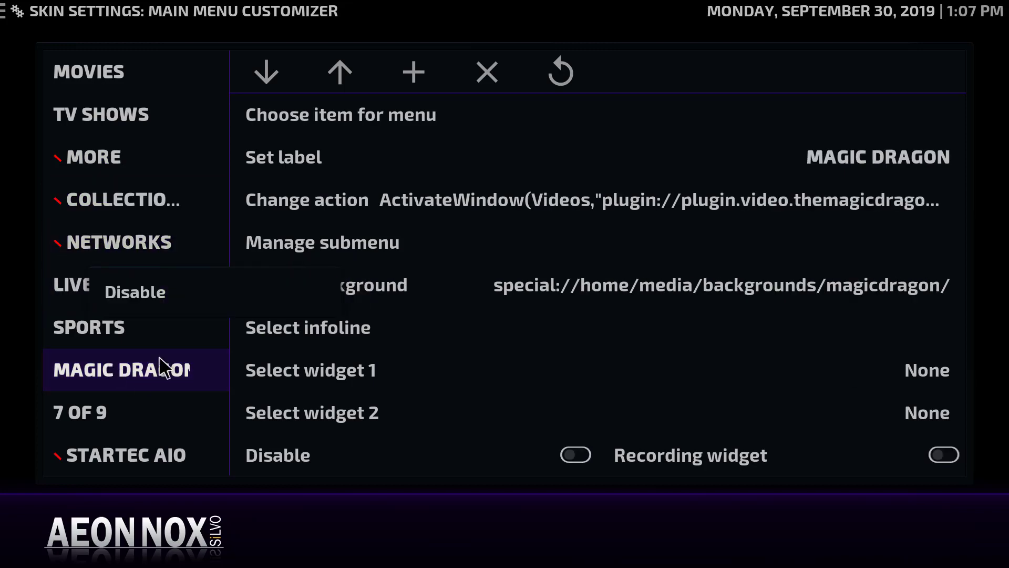
left_click(163, 293)
right_click(84, 431)
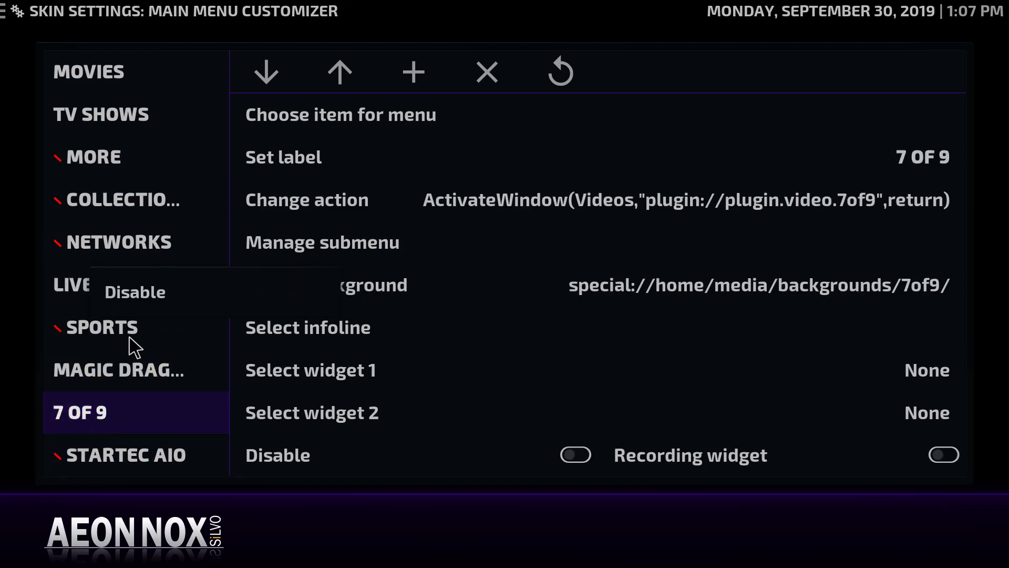
left_click(144, 293)
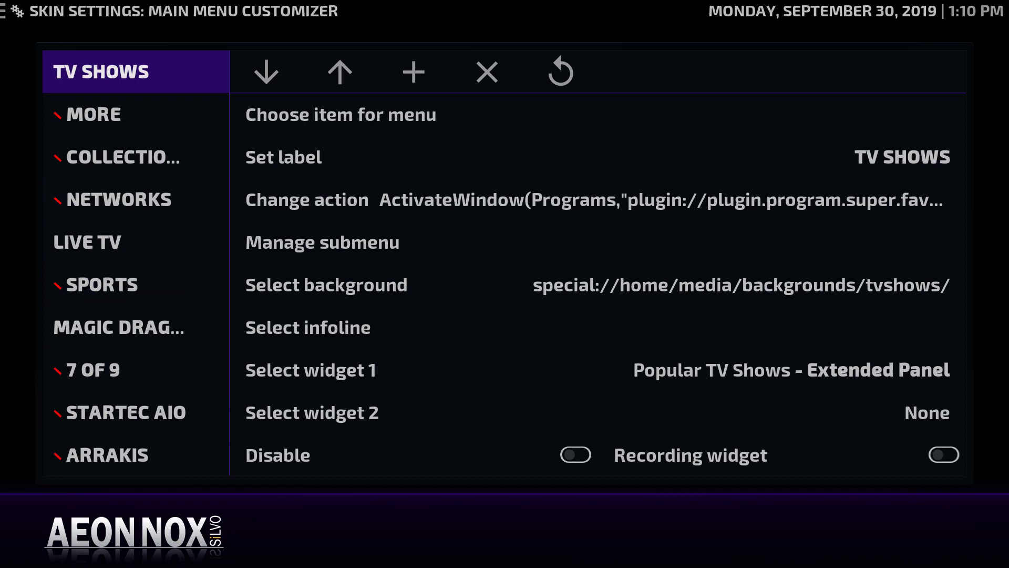
key("Escape")
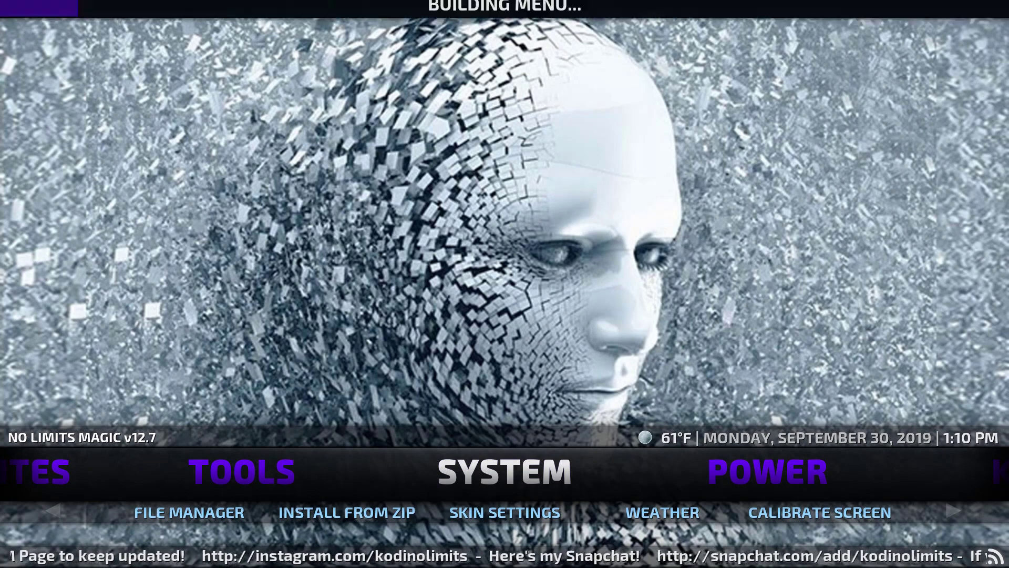
Browse the trimmed home menu past MOVIES to SYSTEM and open Kodi's Settings
key("Right")
key("Right")
key("Right")
key("Right")
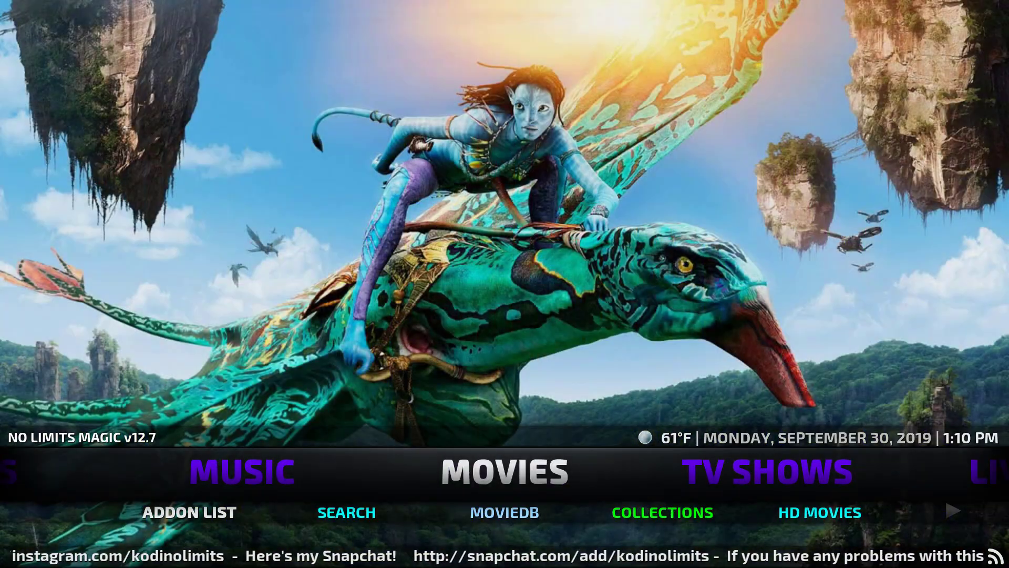
key("Right")
key("Right")
key("Right")
key("Right")
key("Right")
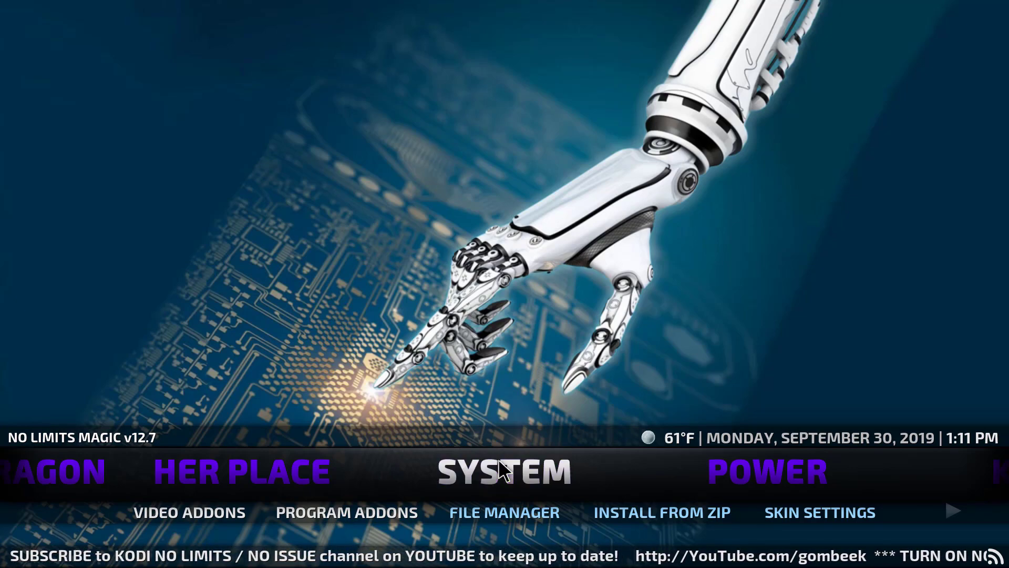
left_click(503, 472)
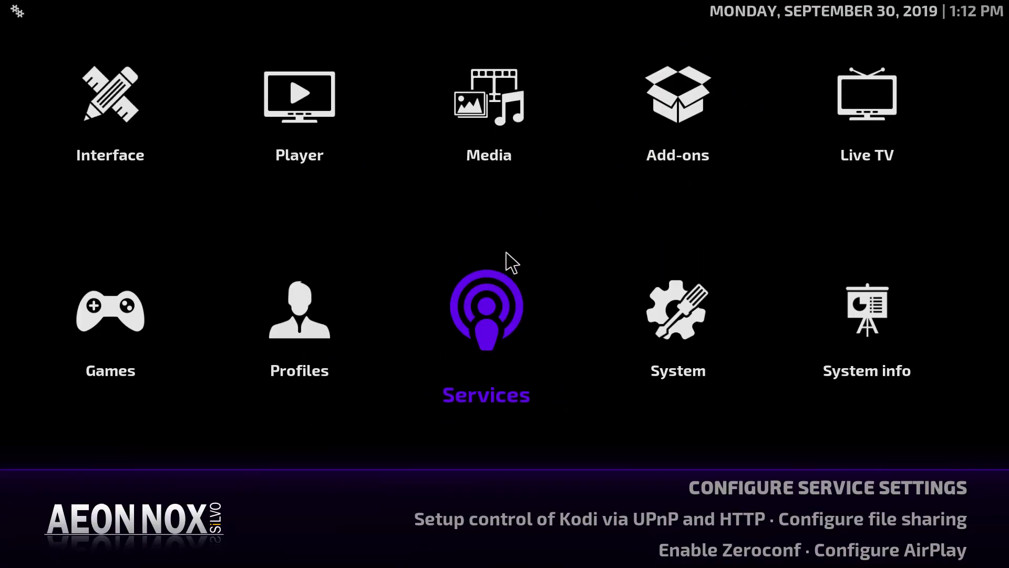
Add a new video source by browsing to drive E:, giving path E:\ and name E:
left_click(513, 142)
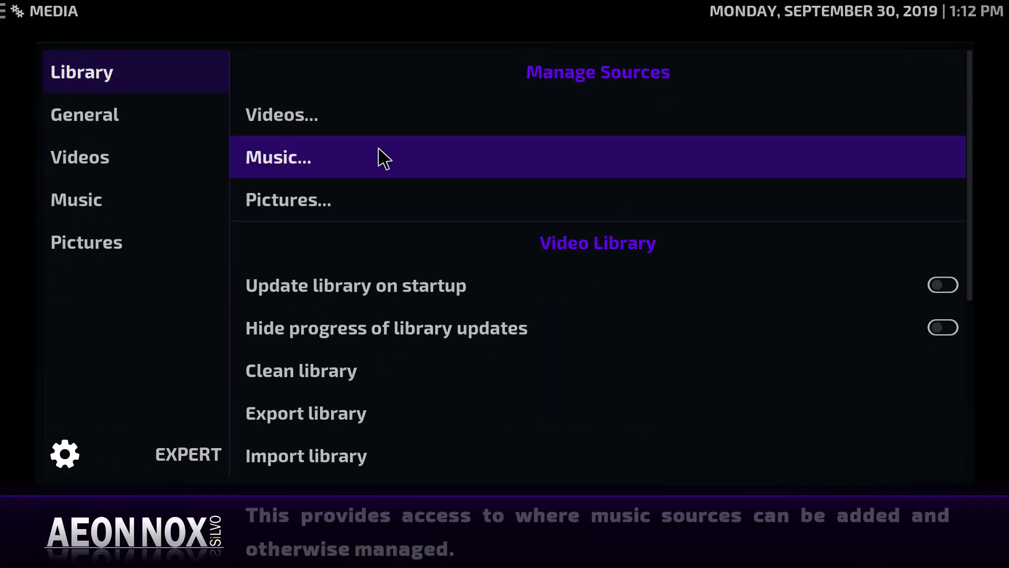
left_click(312, 122)
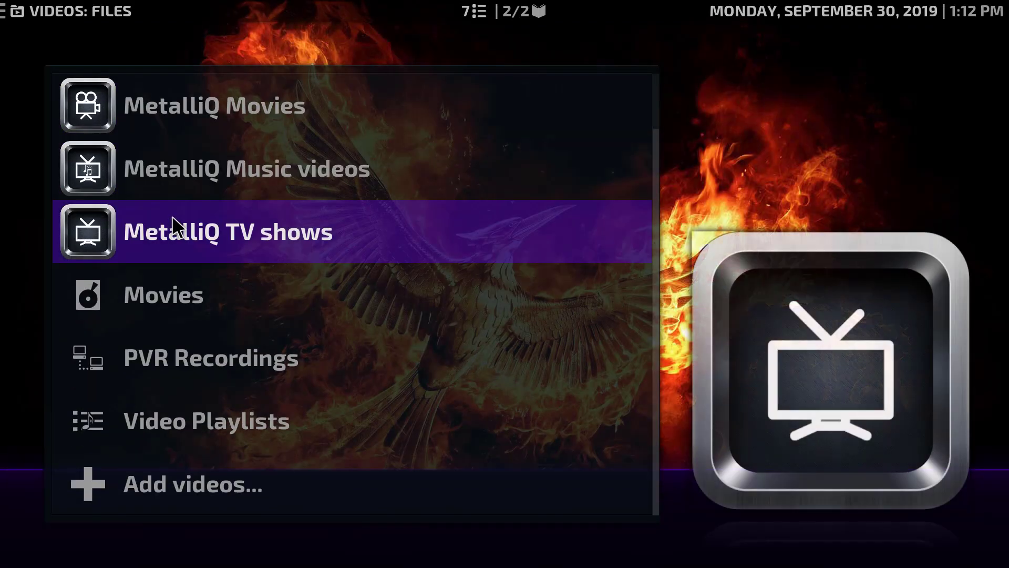
left_click(163, 494)
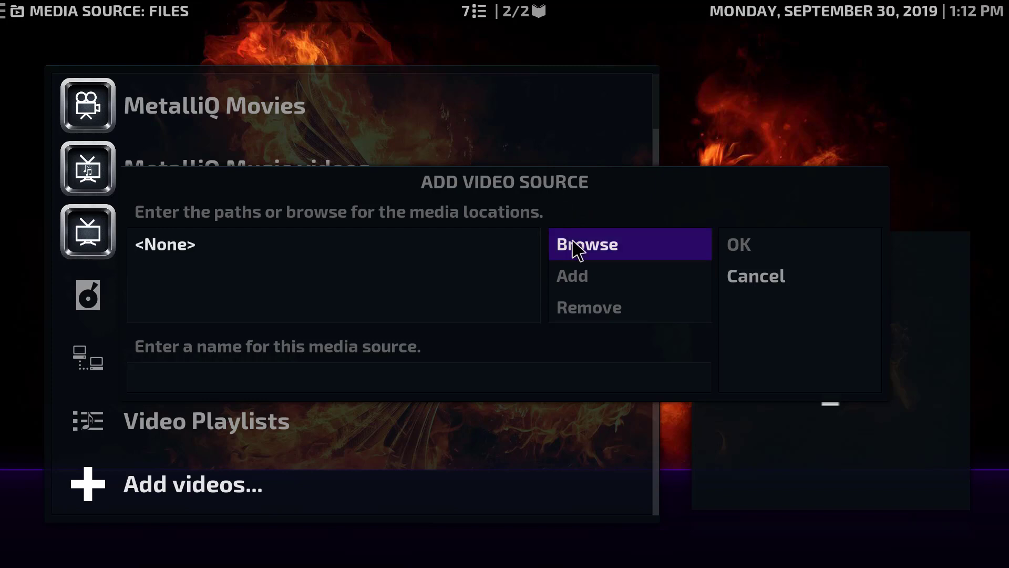
left_click(576, 248)
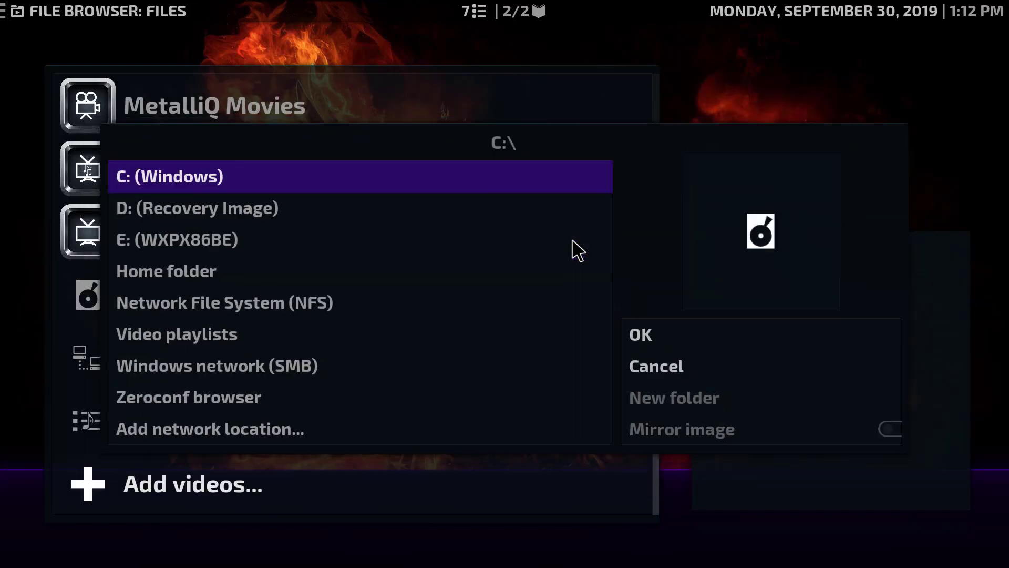
left_click(177, 239)
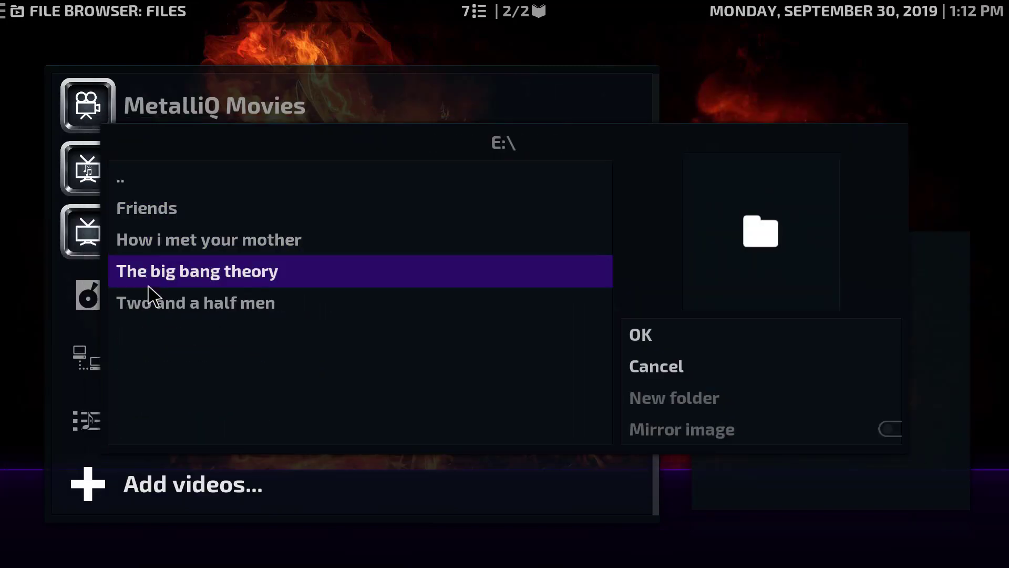
left_click(654, 343)
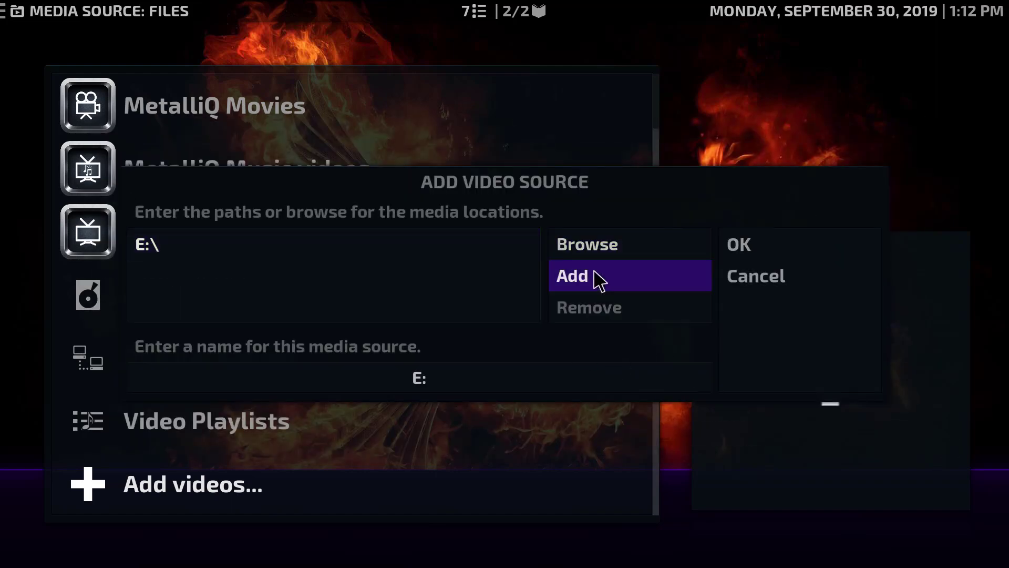
Set the E:\ source's content to TV shows and scan its series into the library
left_click(776, 249)
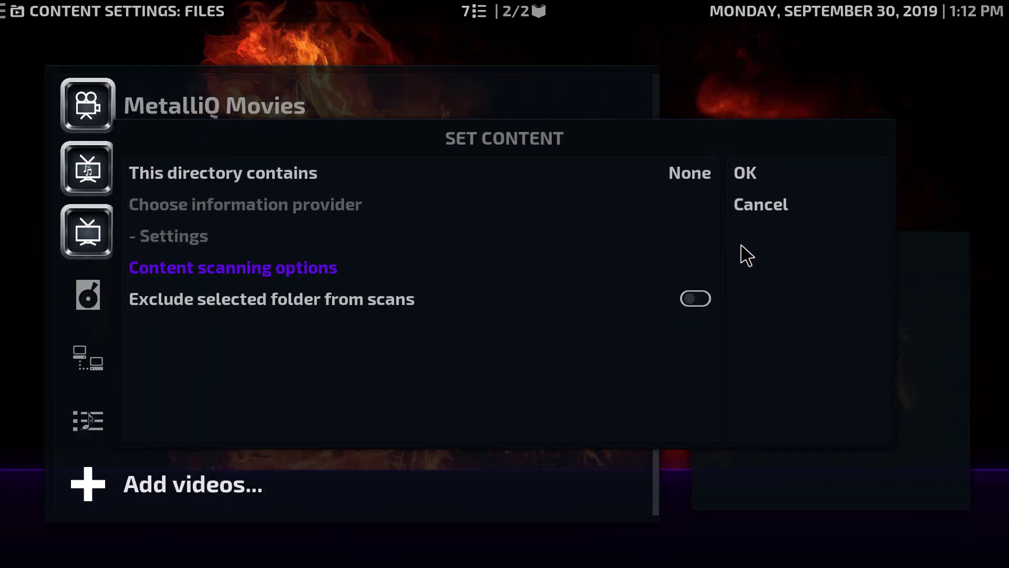
left_click(435, 184)
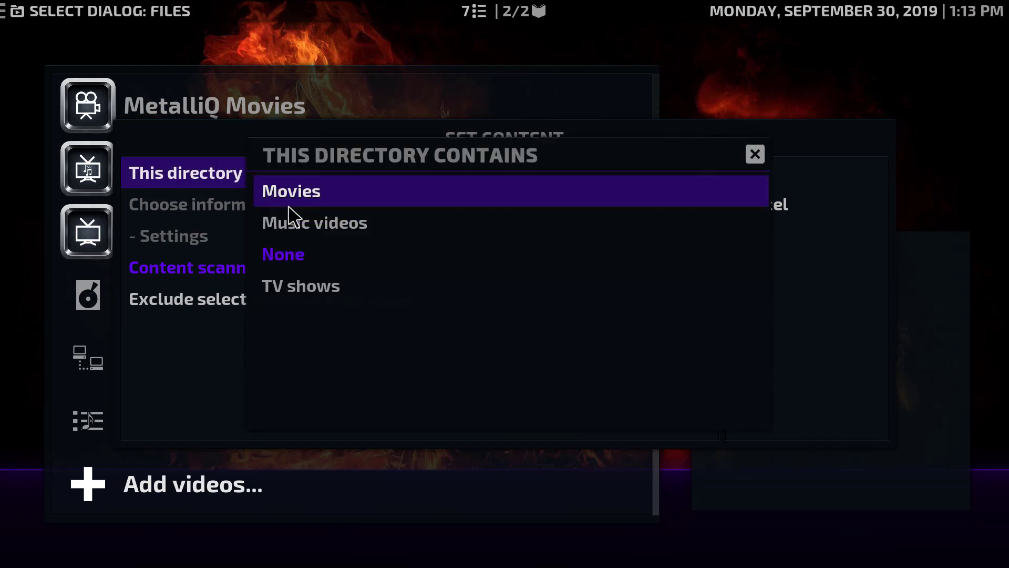
left_click(283, 287)
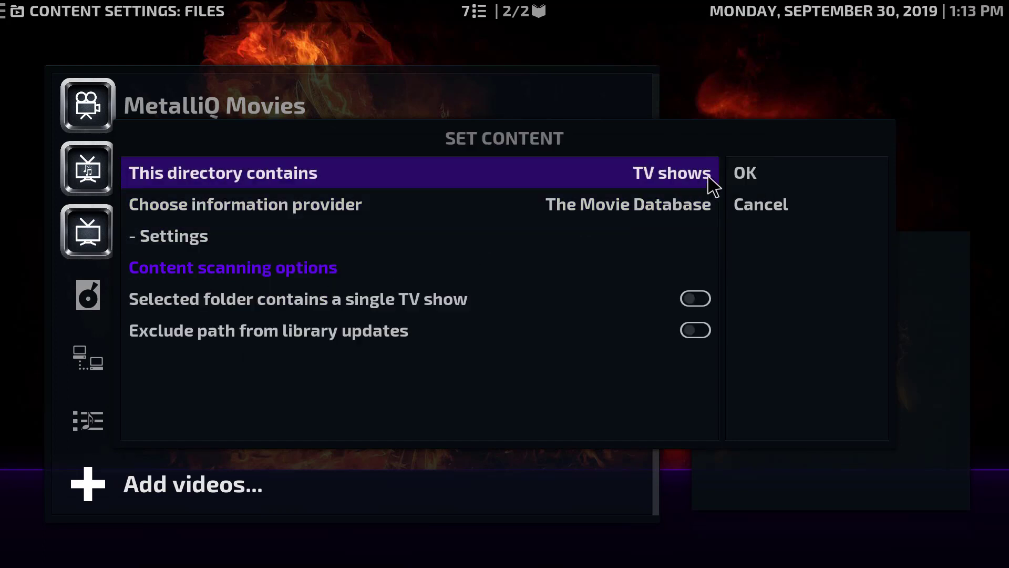
left_click(753, 181)
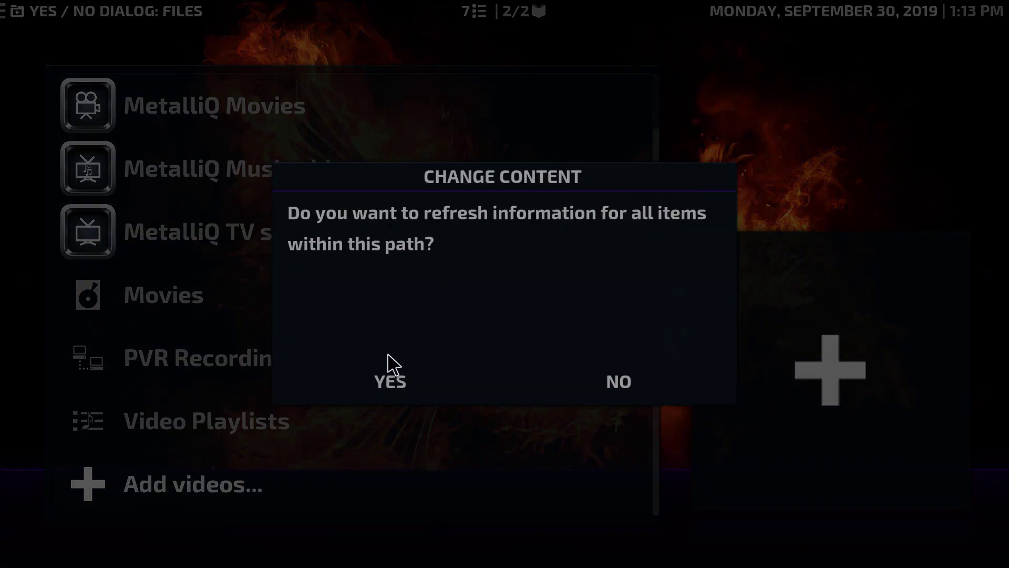
left_click(385, 389)
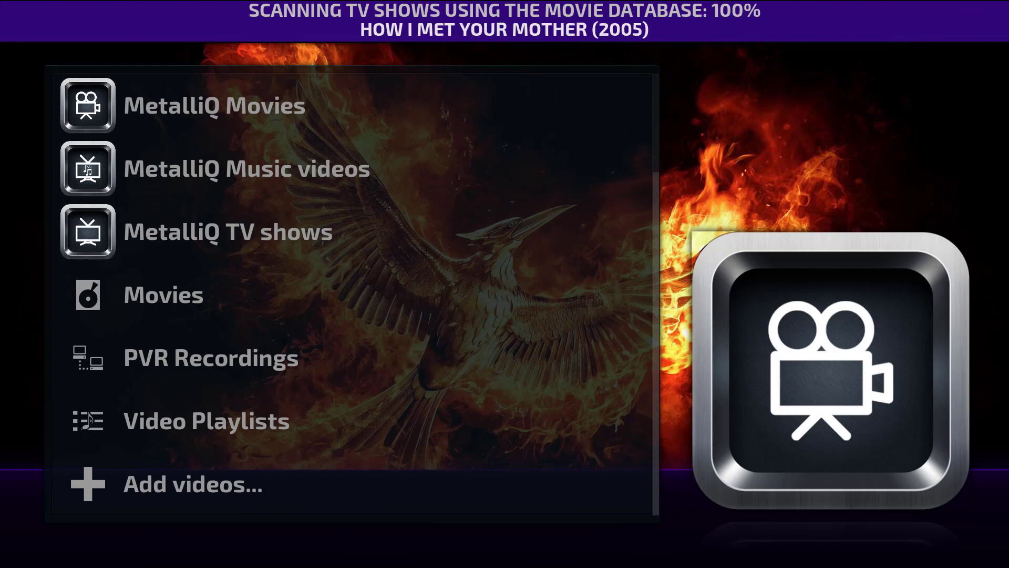
key("Escape")
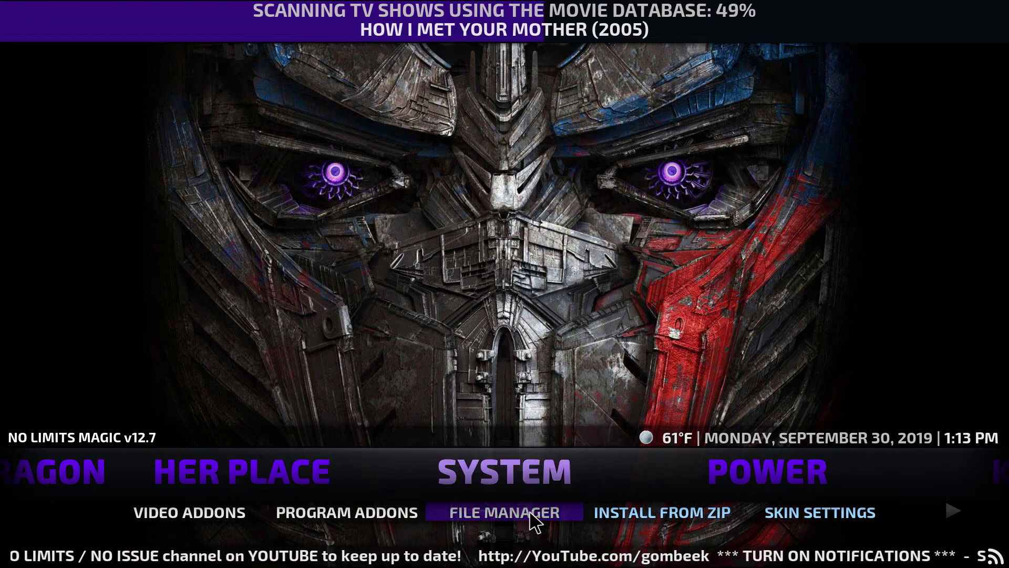
left_click(810, 520)
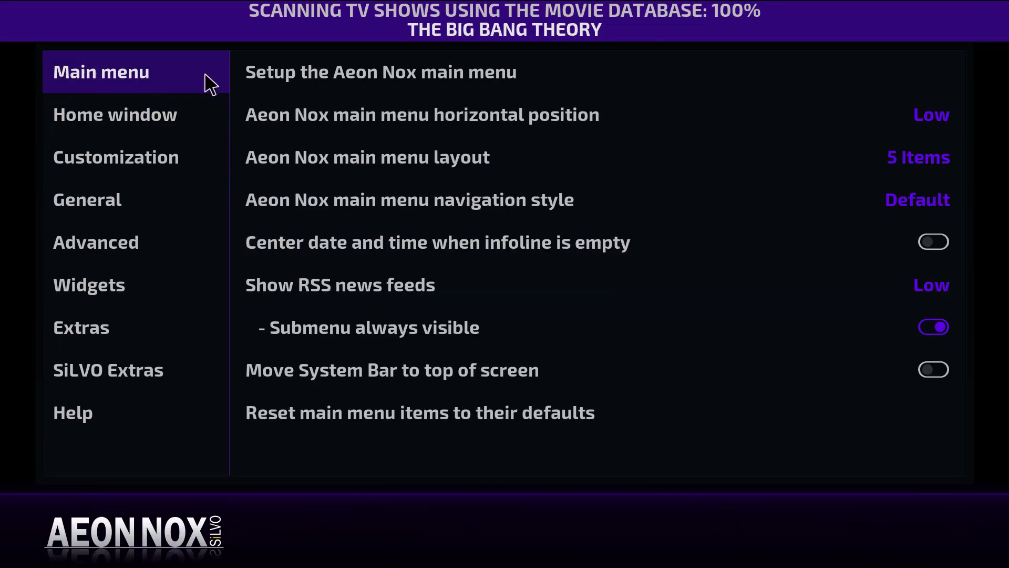
Add a new main-menu item after Movies and label it 'Series'
left_click(378, 84)
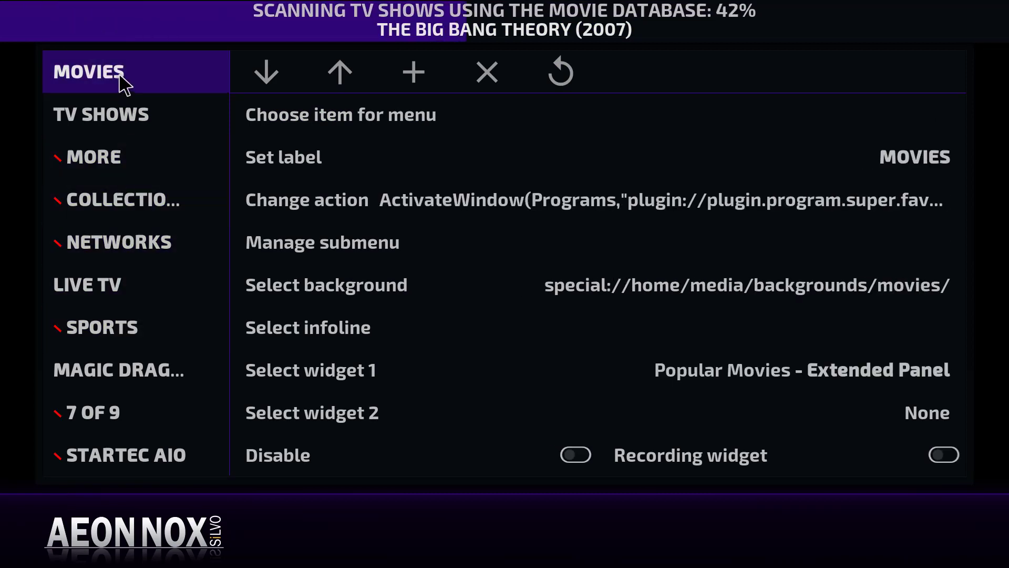
left_click(414, 74)
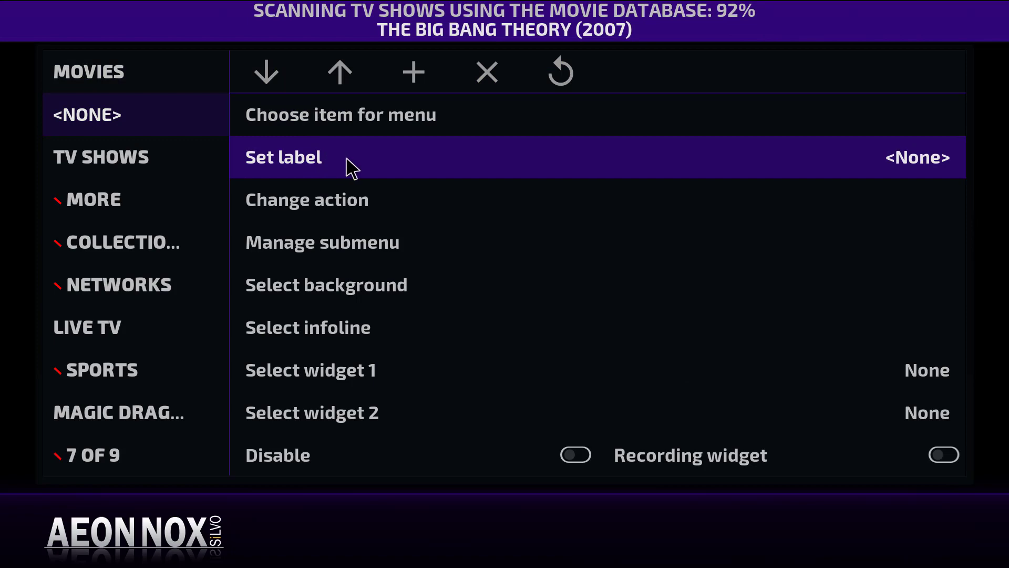
left_click(389, 162)
key("Down")
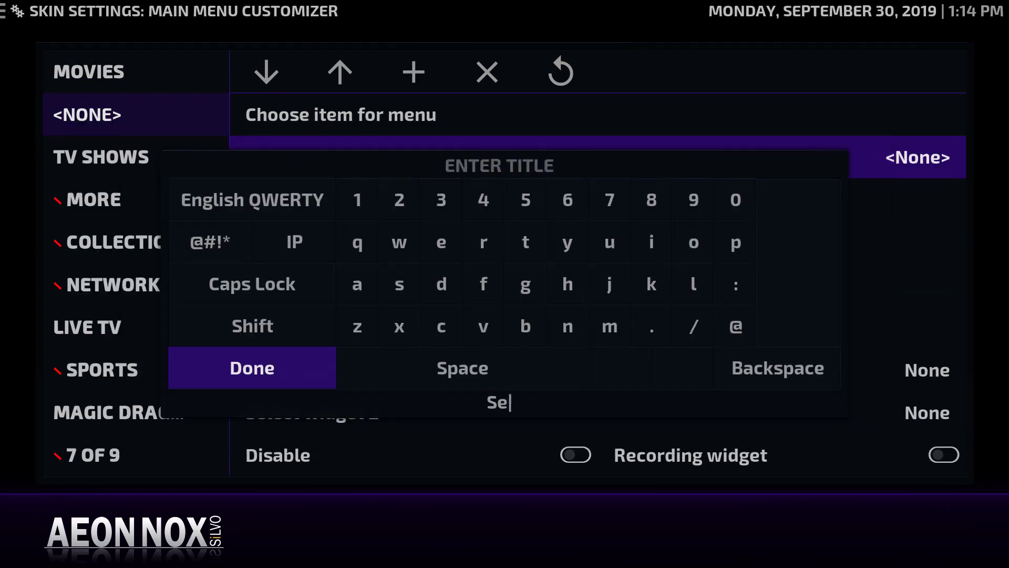
left_click(247, 374)
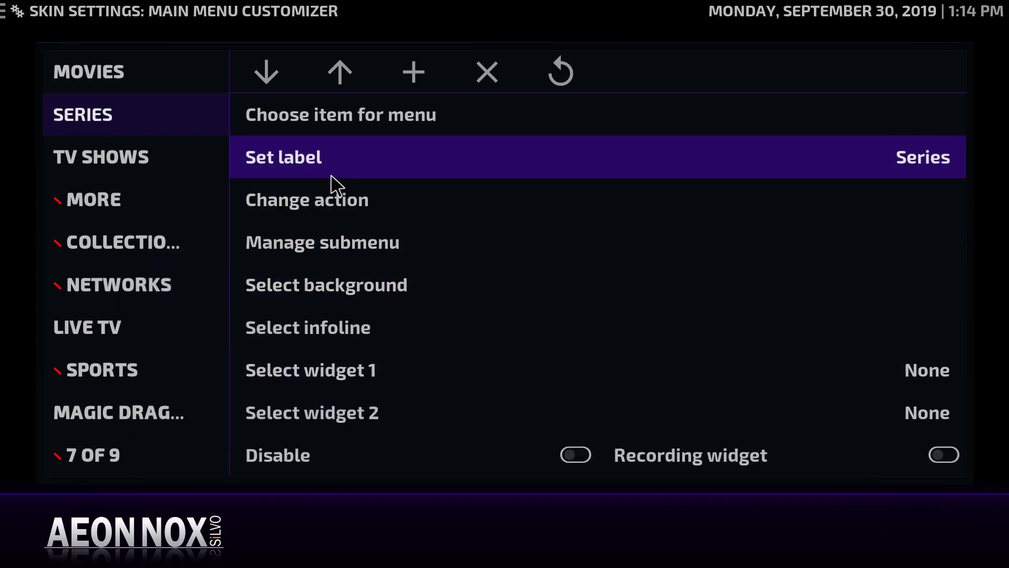
Set the Series item's action to the E: video source, shown as a TV Shows view
left_click(317, 199)
left_click(157, 237)
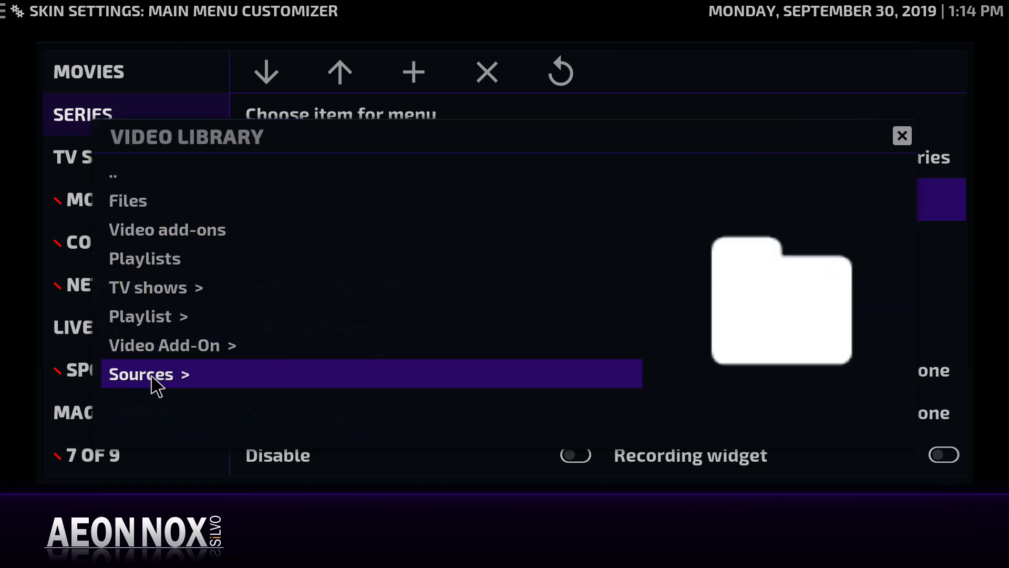
left_click(153, 377)
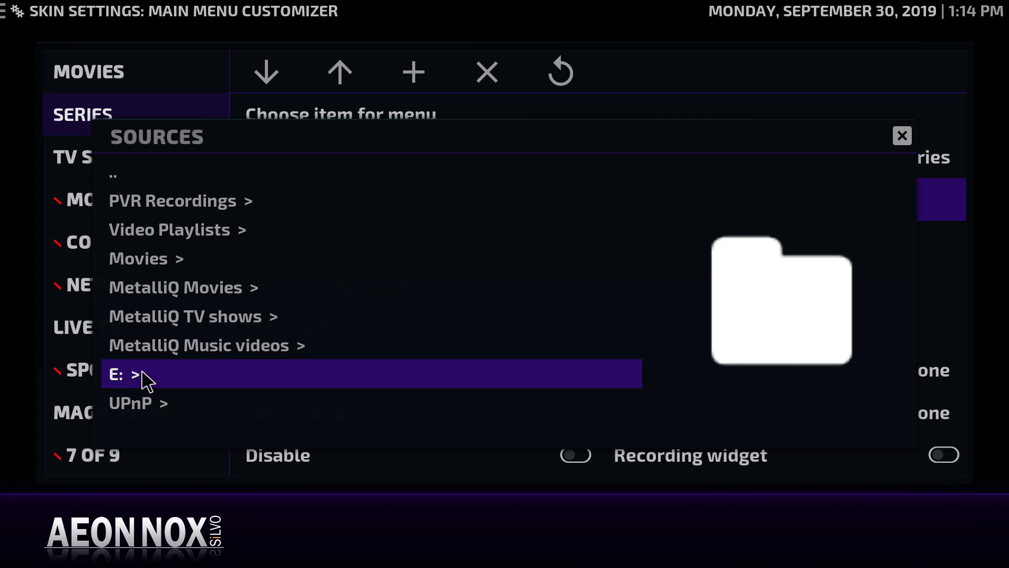
left_click(142, 389)
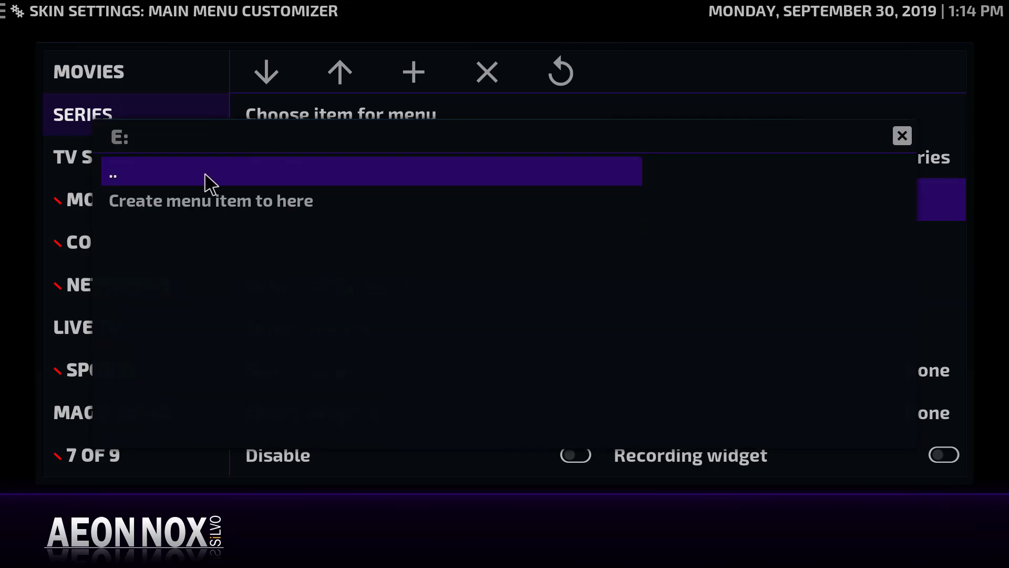
left_click(194, 202)
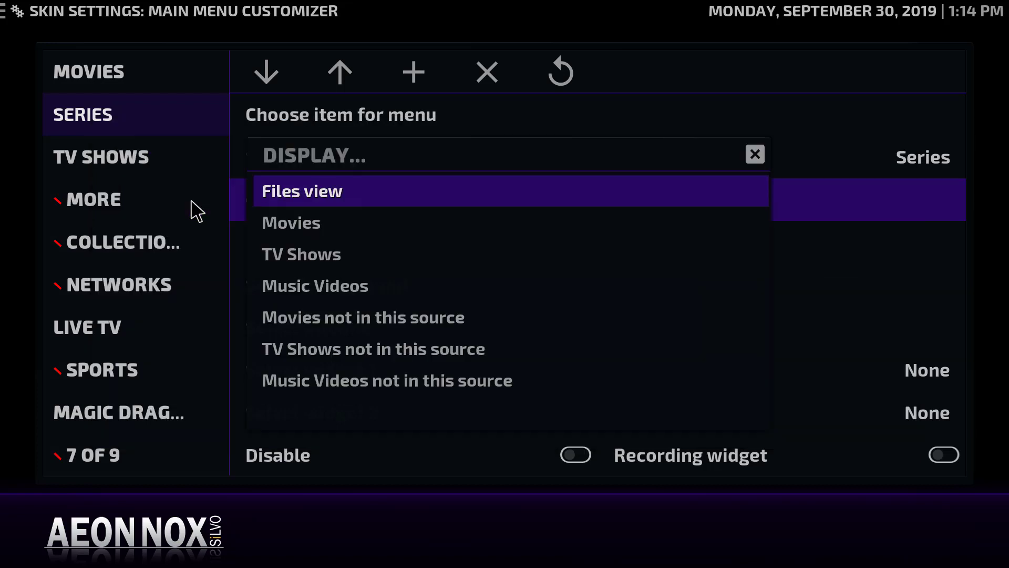
left_click(318, 256)
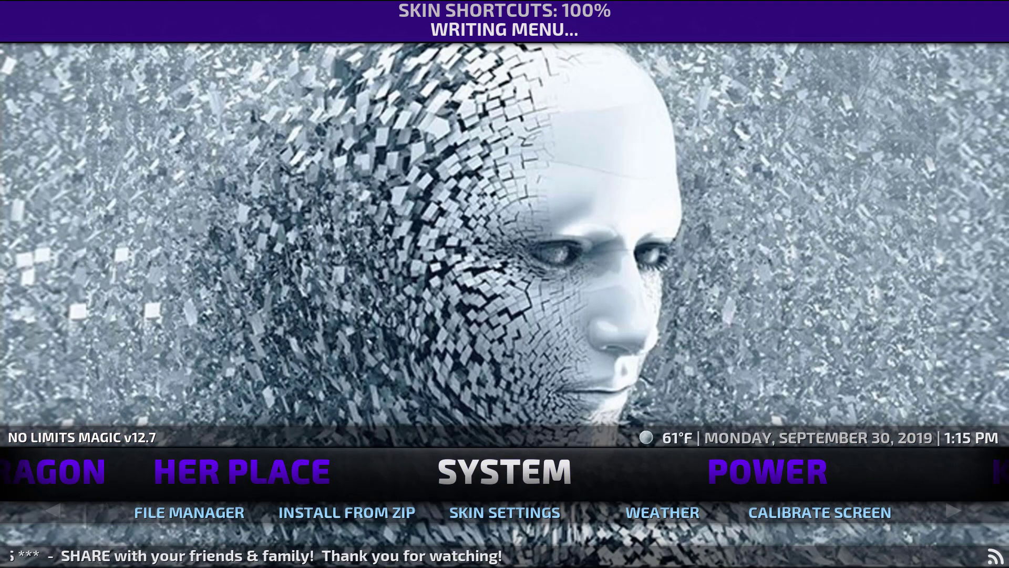
key("Right")
key("Right")
key("Right")
key("Right")
key("Right")
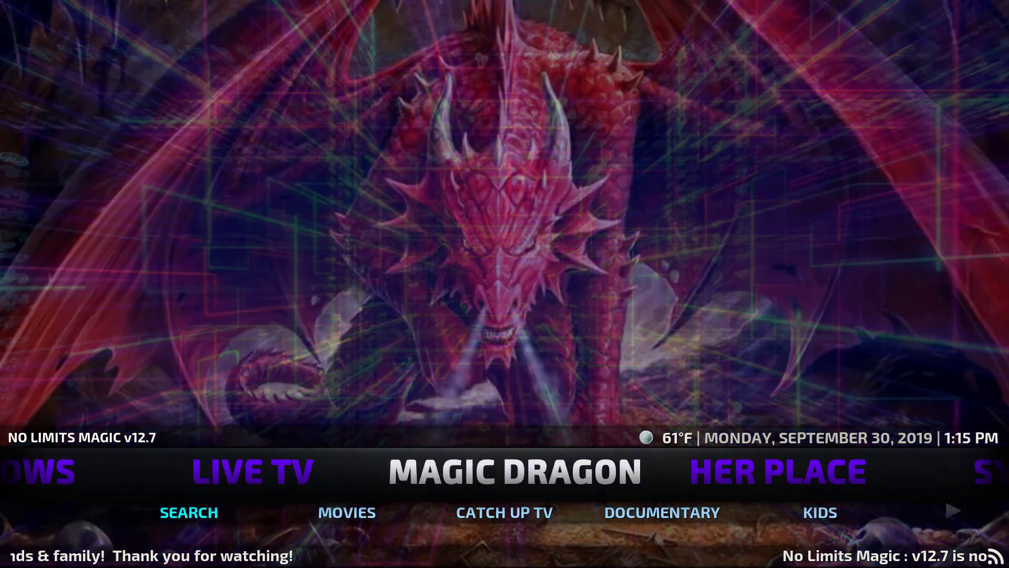
key("Right")
key("Right")
key("Right")
key("Right")
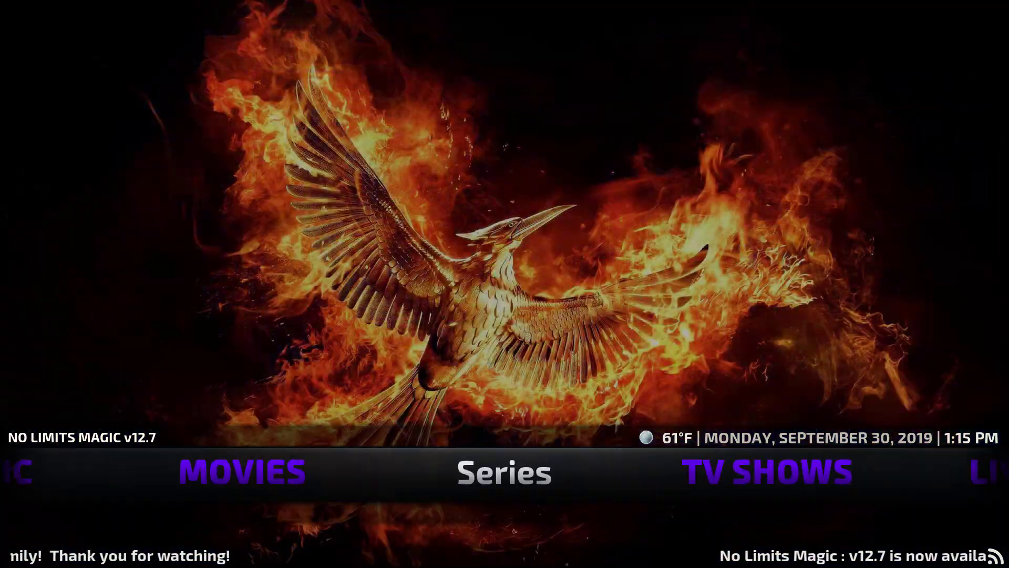
key("Left")
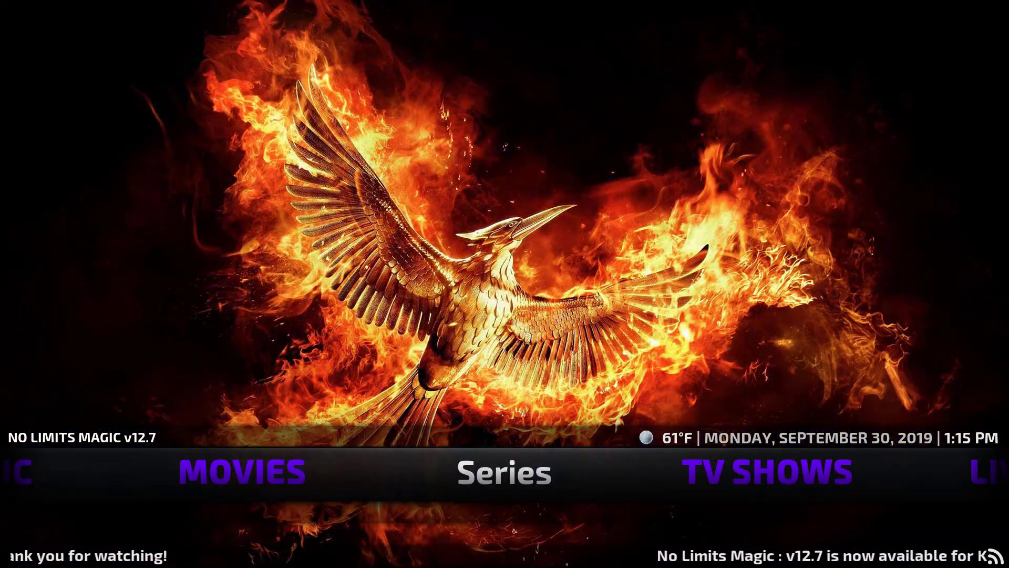
key("Return")
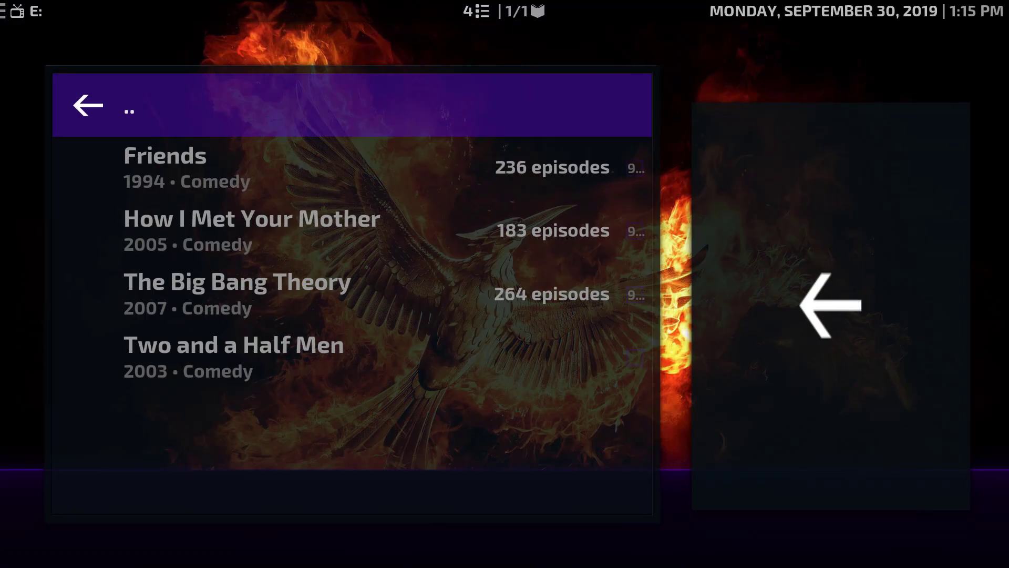
key("Down")
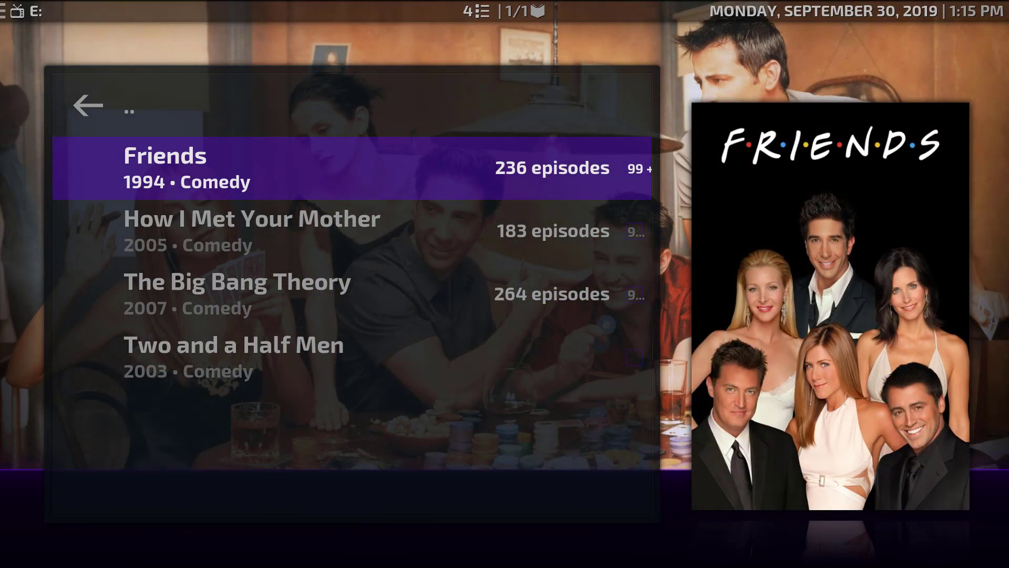
key("Down")
key("Down")
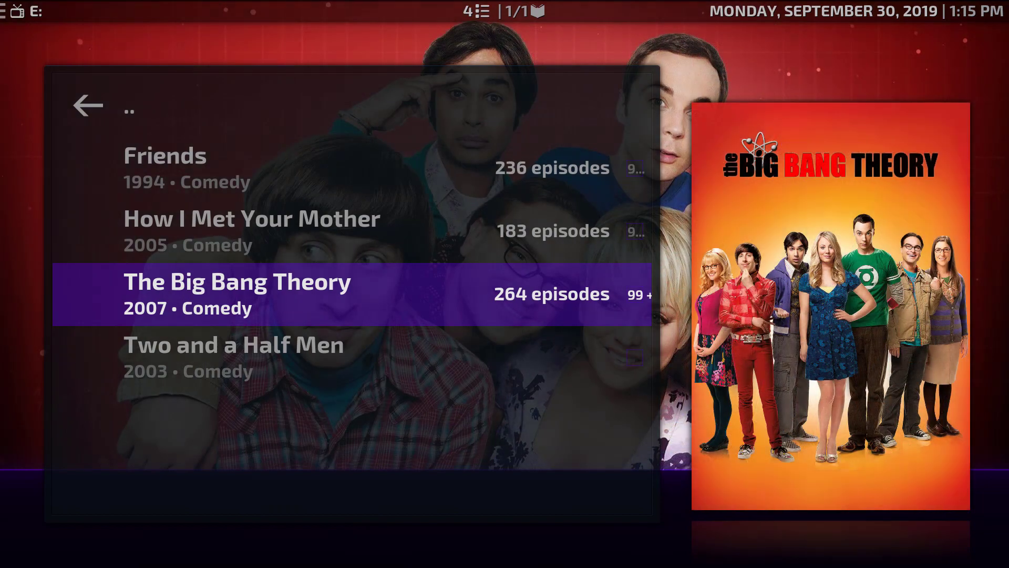
key("Down")
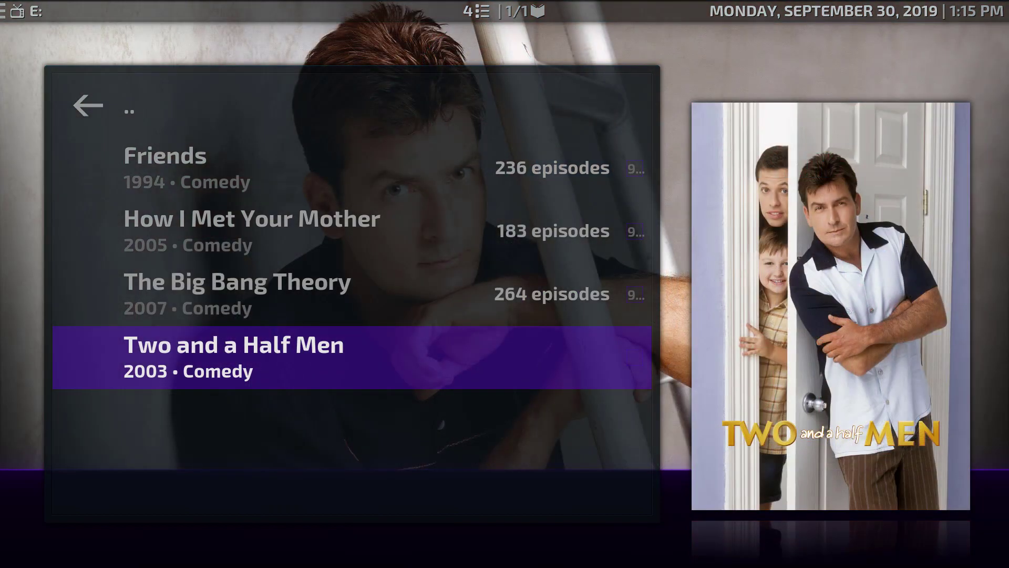
key("Up")
key("Up")
key("Up")
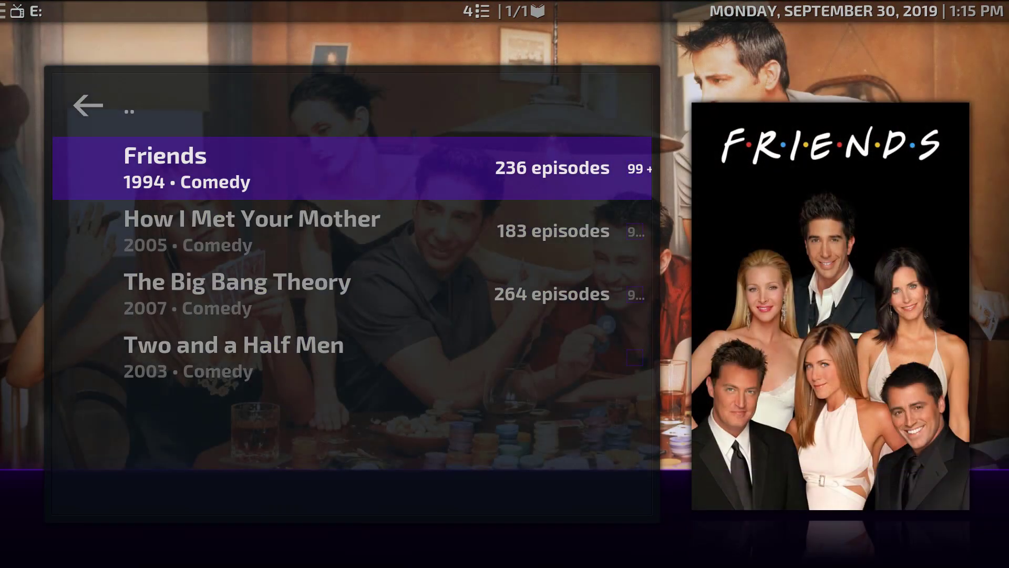
key("Return")
key("Down")
key("Down")
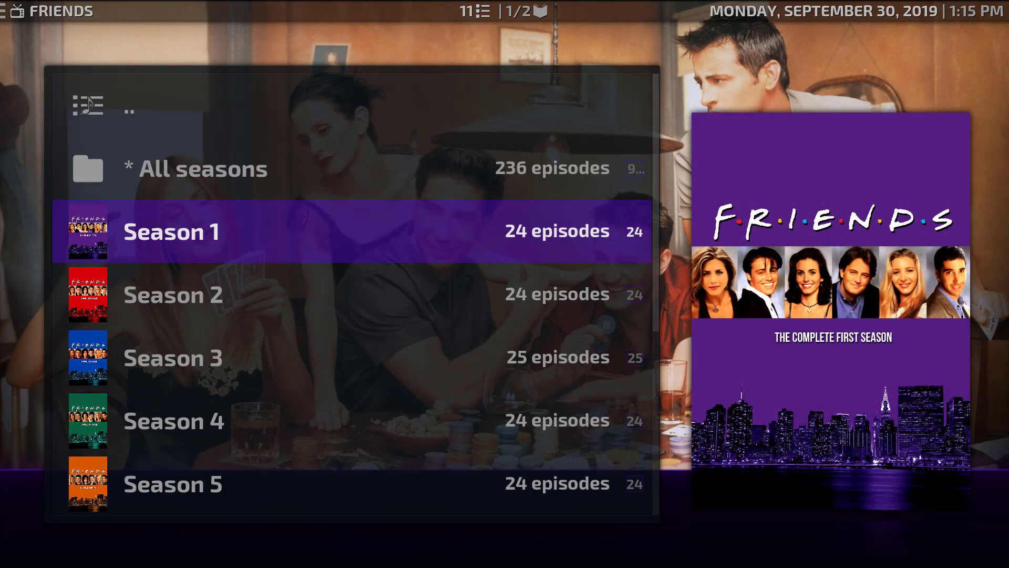
key("Return")
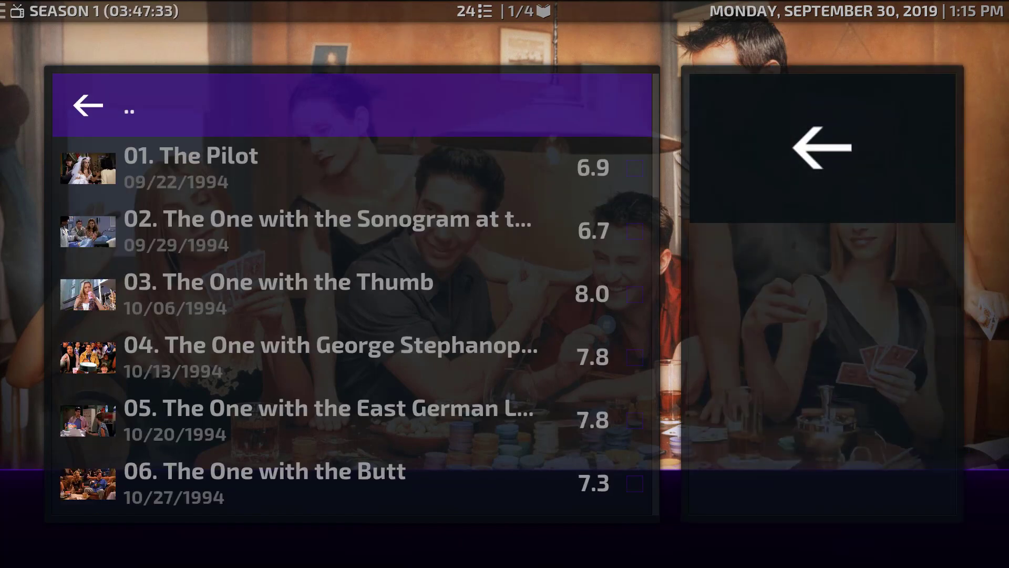
key("Down")
key("Down")
key("Down")
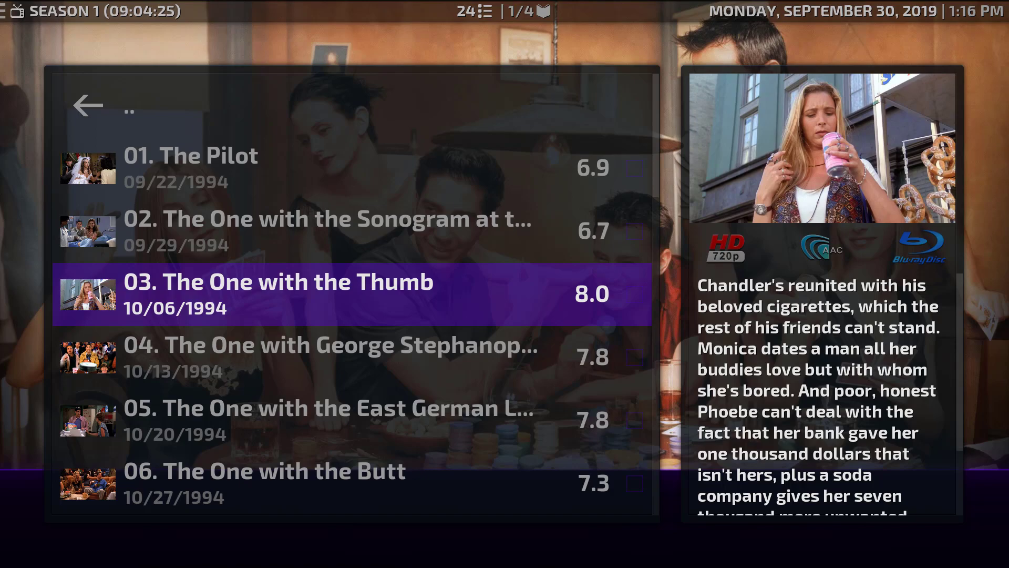
key("Escape")
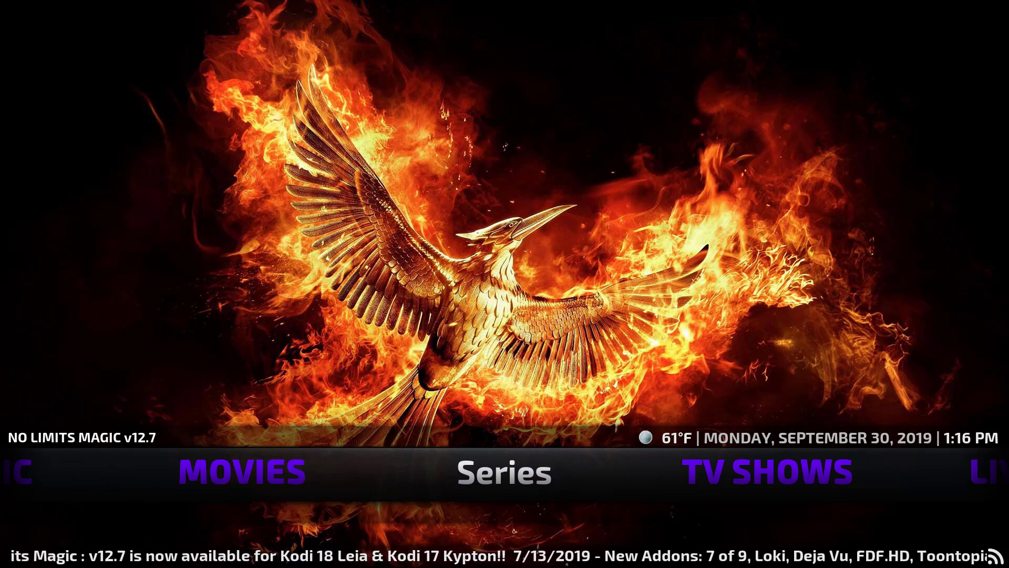
key("Left")
key("Left")
key("Left")
key("Left")
key("Left")
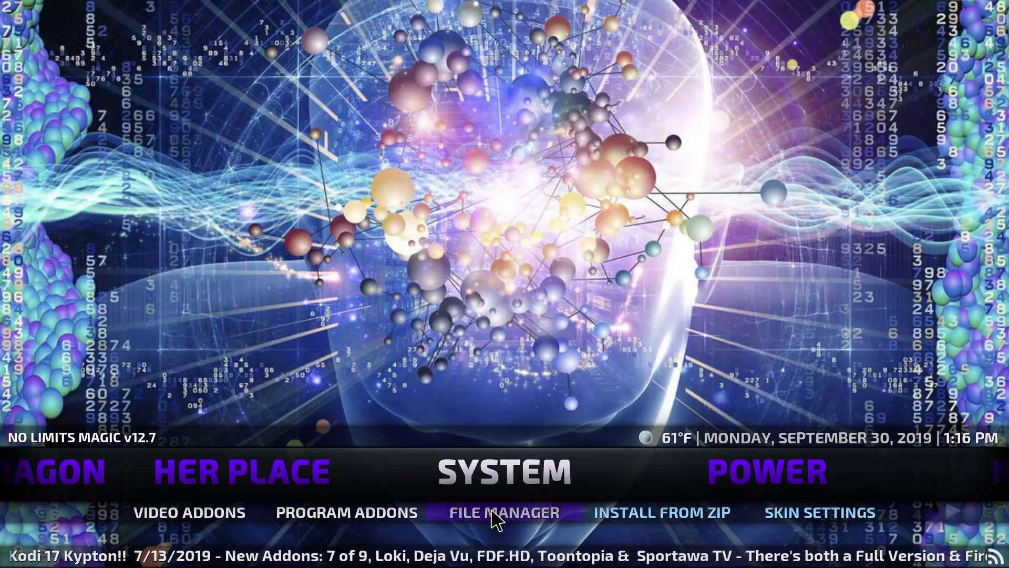
left_click(807, 517)
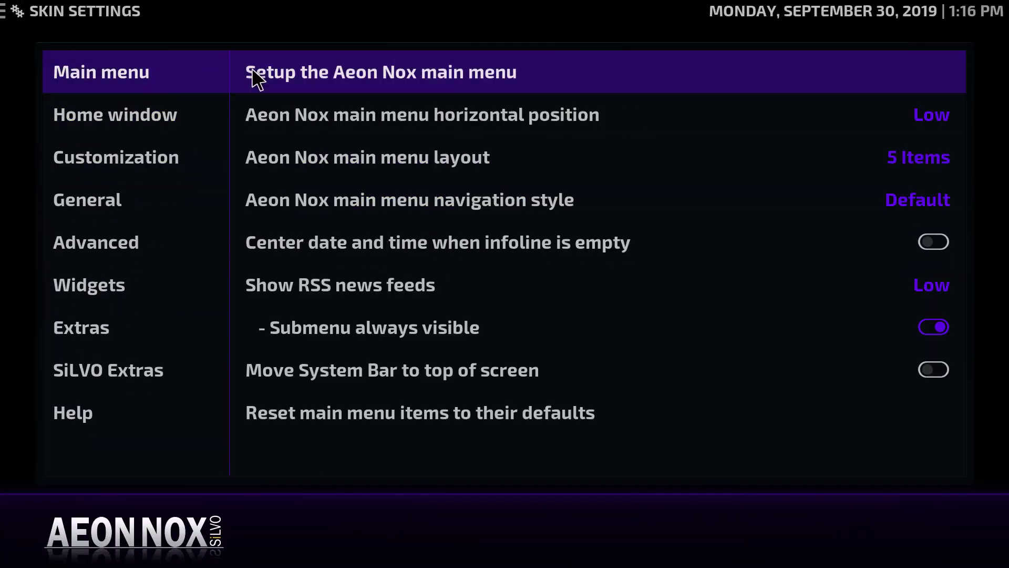
Relabel the Power submenu's V12.7 entry to 'Shutdown timer', keeping its lime colour tags
left_click(363, 83)
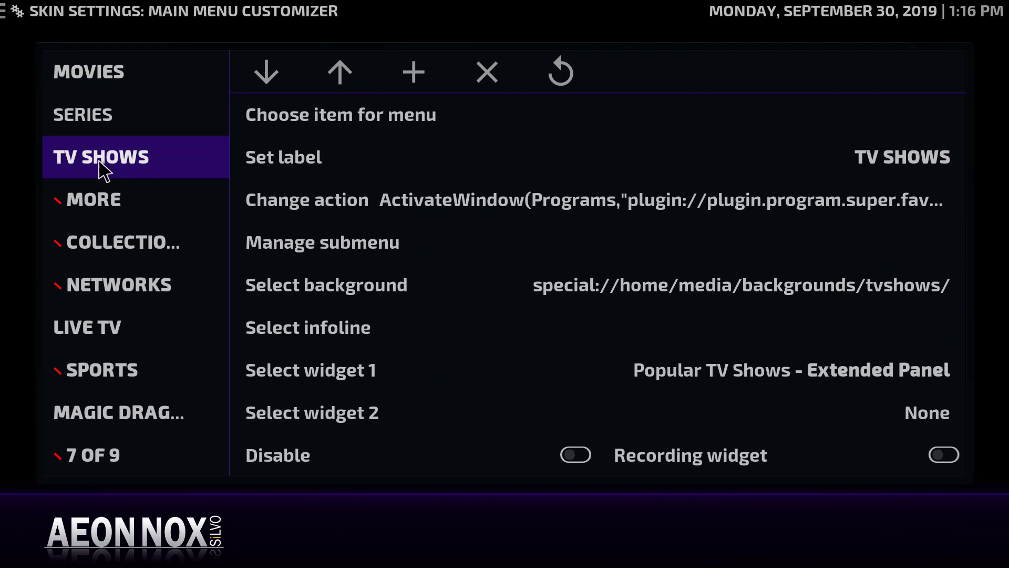
scroll(87, 232, "down", 5)
scroll(87, 316, "down", 8)
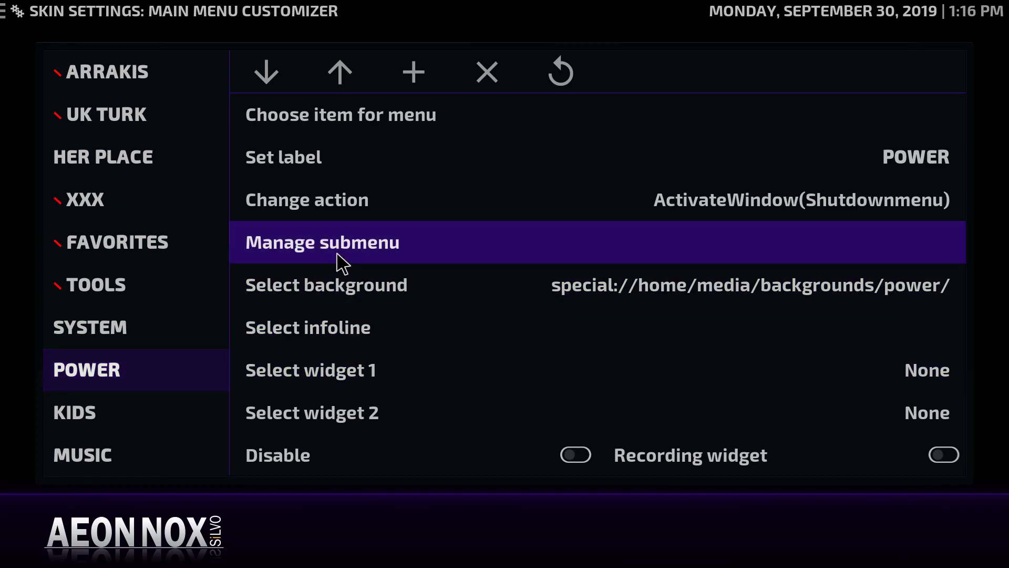
left_click(341, 256)
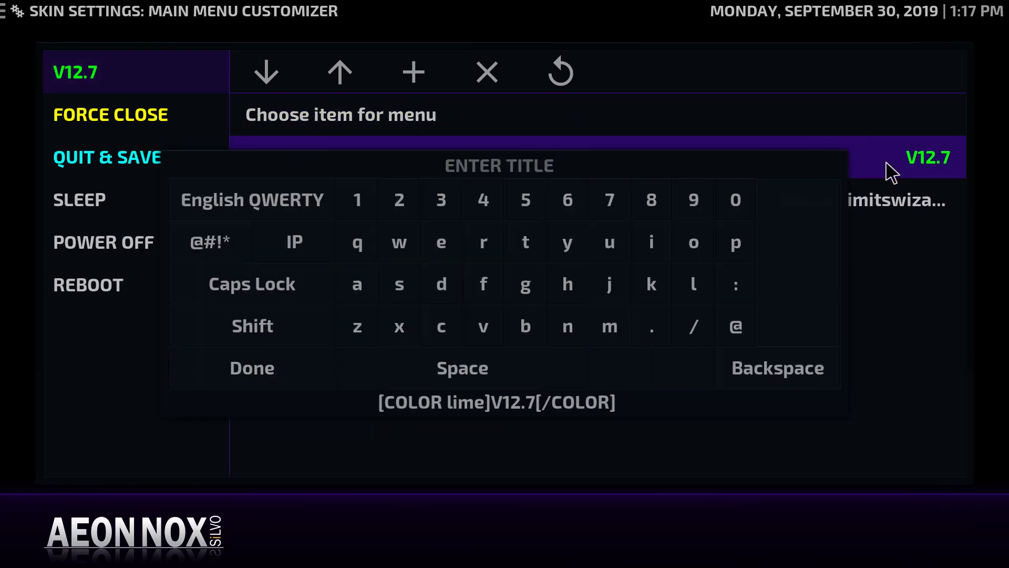
key("Left")
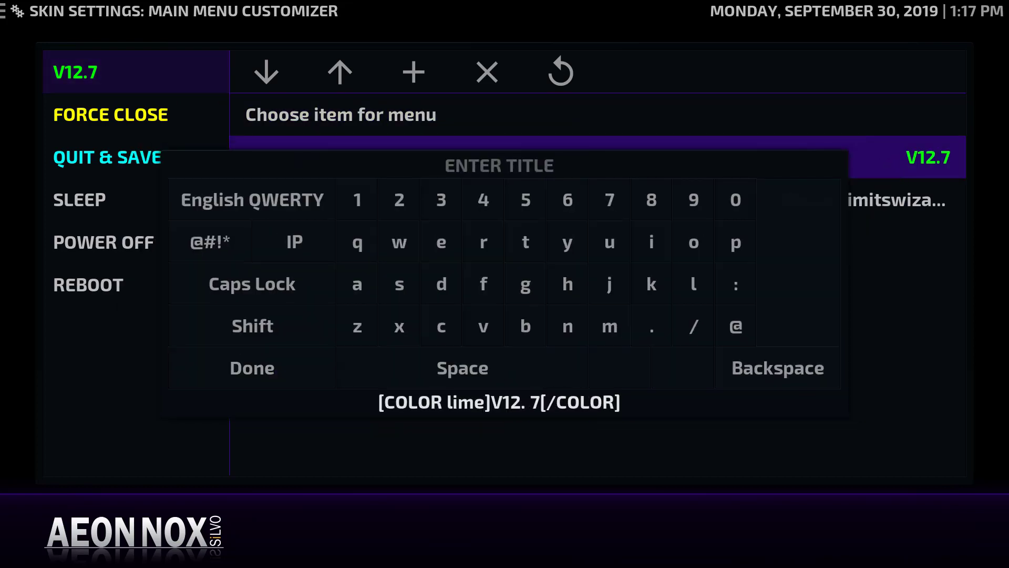
key("BackSpace")
key("BackSpace")
key("BackSpace")
key("BackSpace")
key("BackSpace")
key("BackSpace")
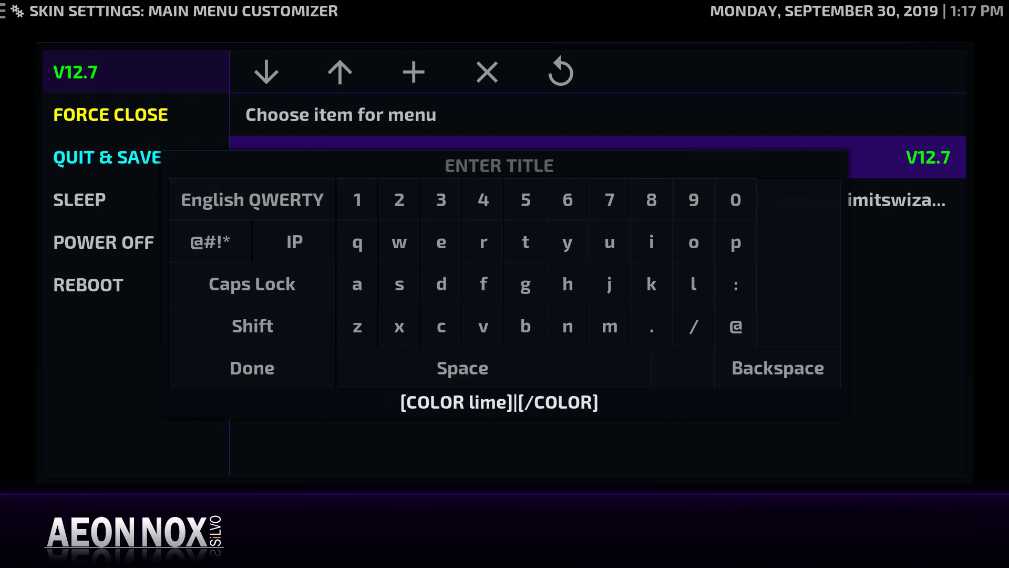
type("]Shutdown timer")
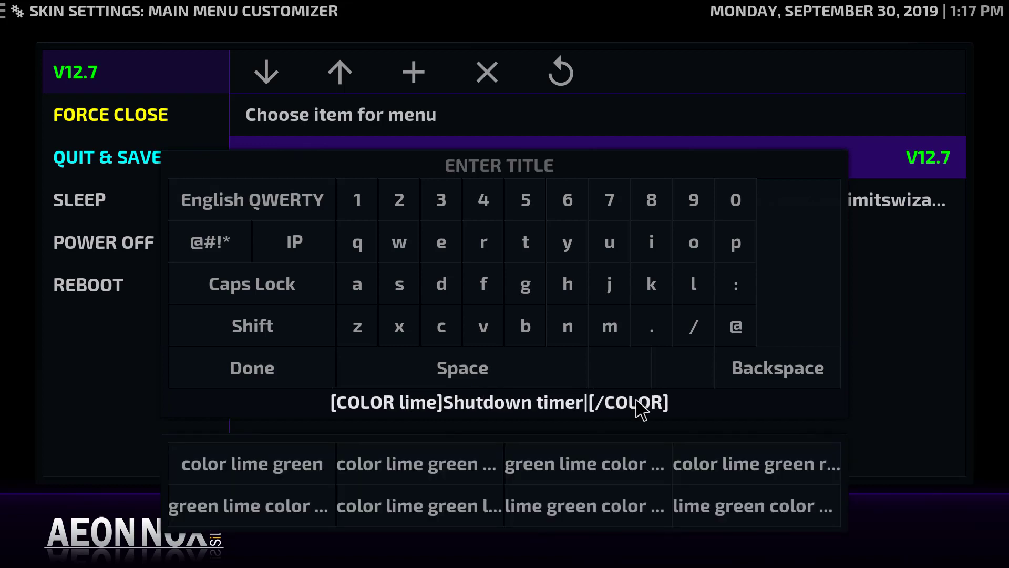
left_click(254, 377)
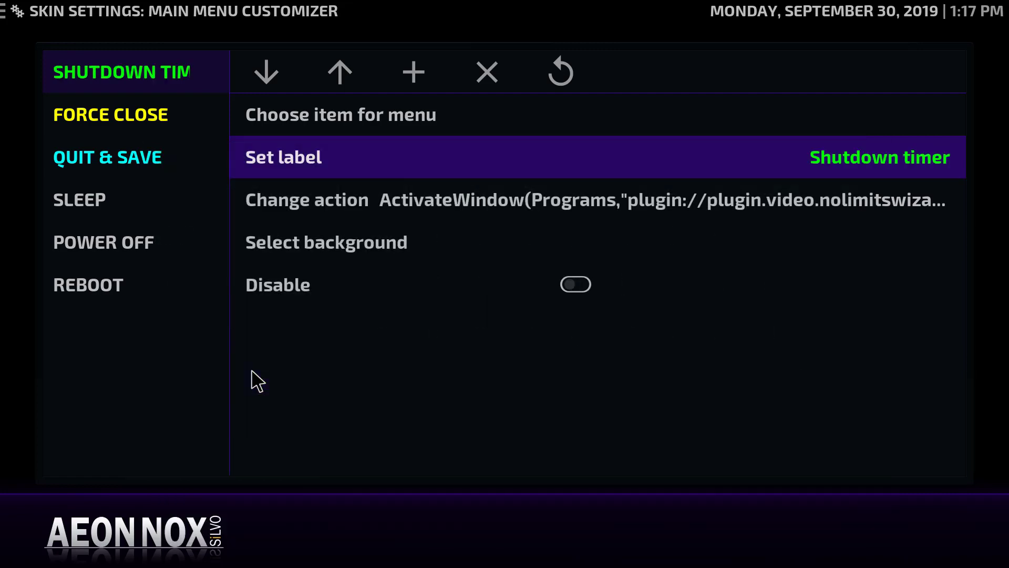
Set the Force Close entry's action to the Kodi command Add timer
left_click(294, 196)
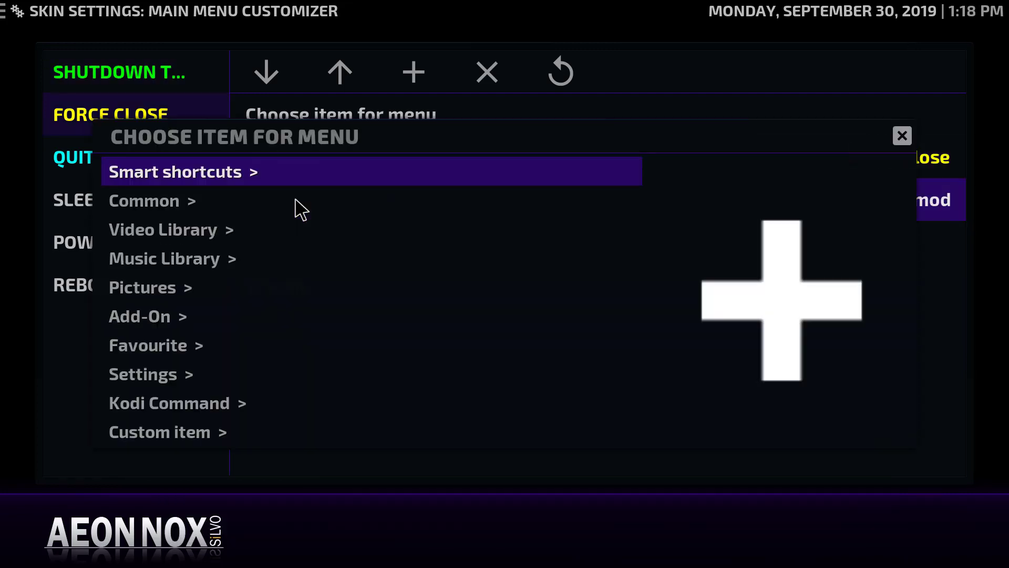
left_click(161, 410)
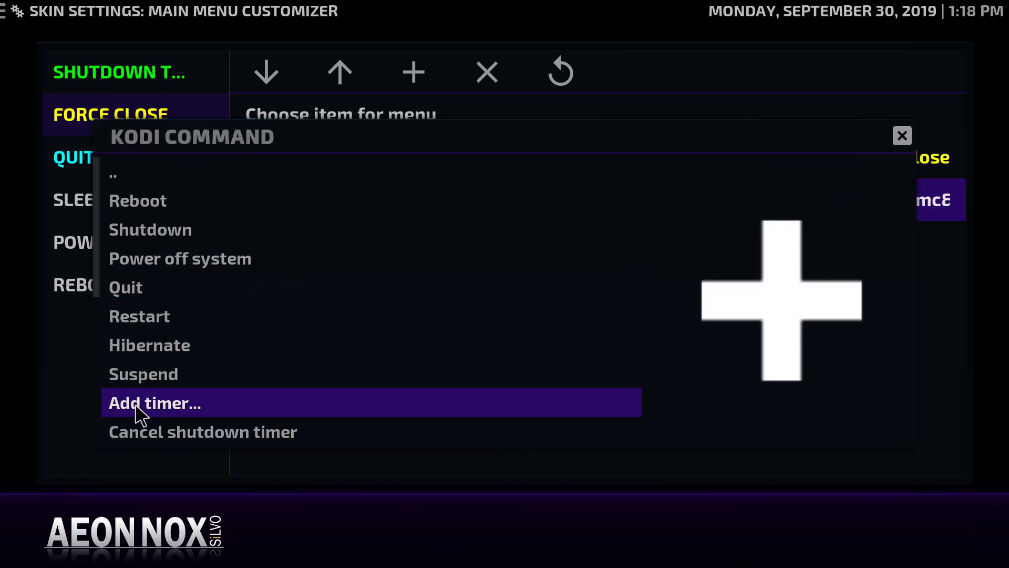
left_click(140, 415)
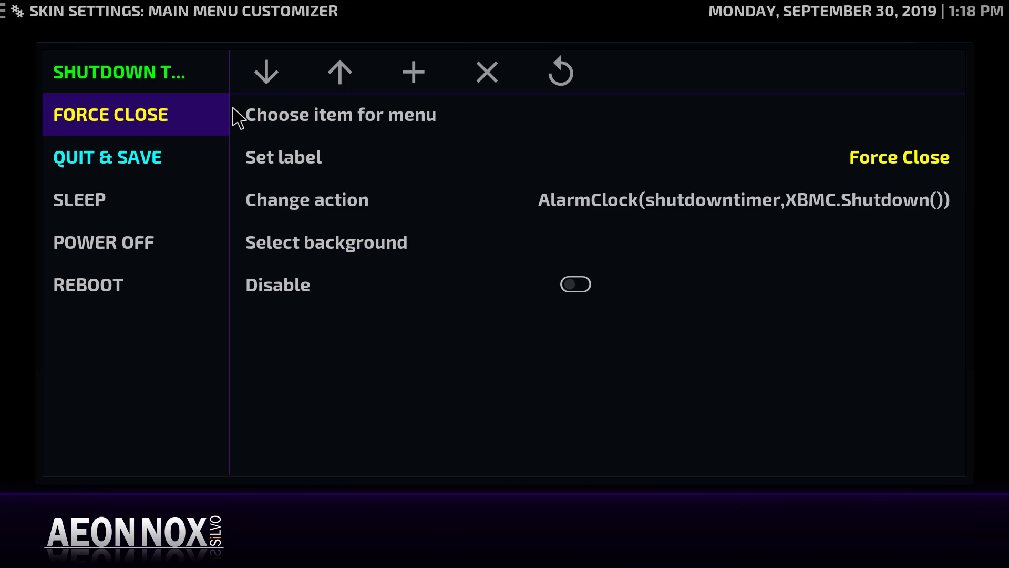
Save the menu and return home with the Power submenu showing
key("Escape")
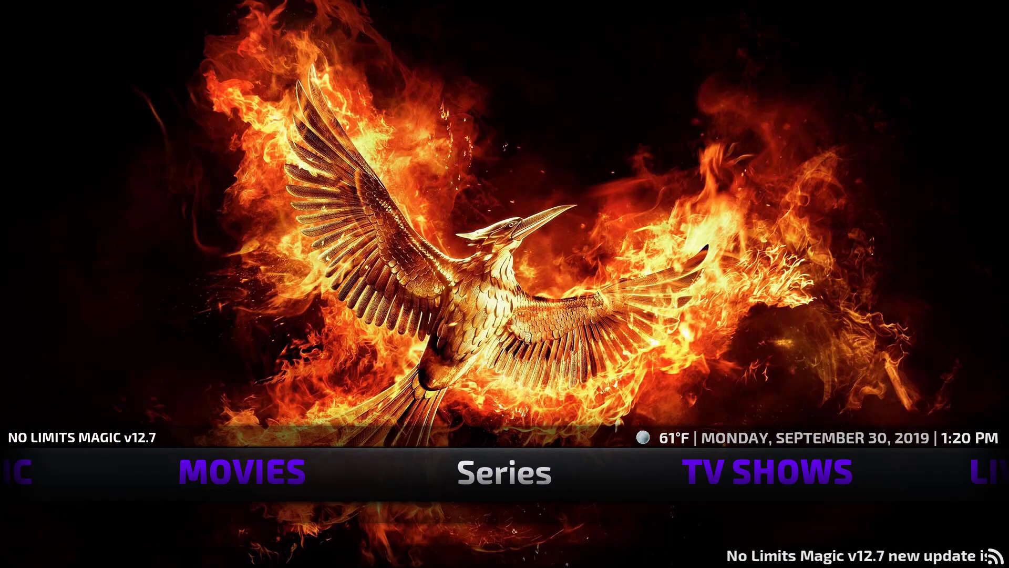
key("Left")
key("Left")
key("Left")
key("Left")
key("Left")
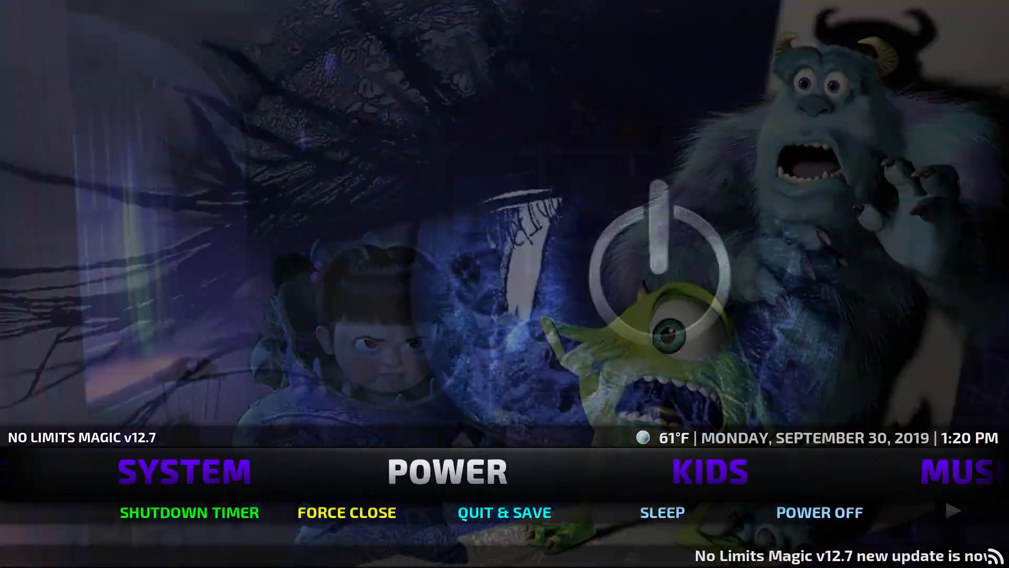
key("Right")
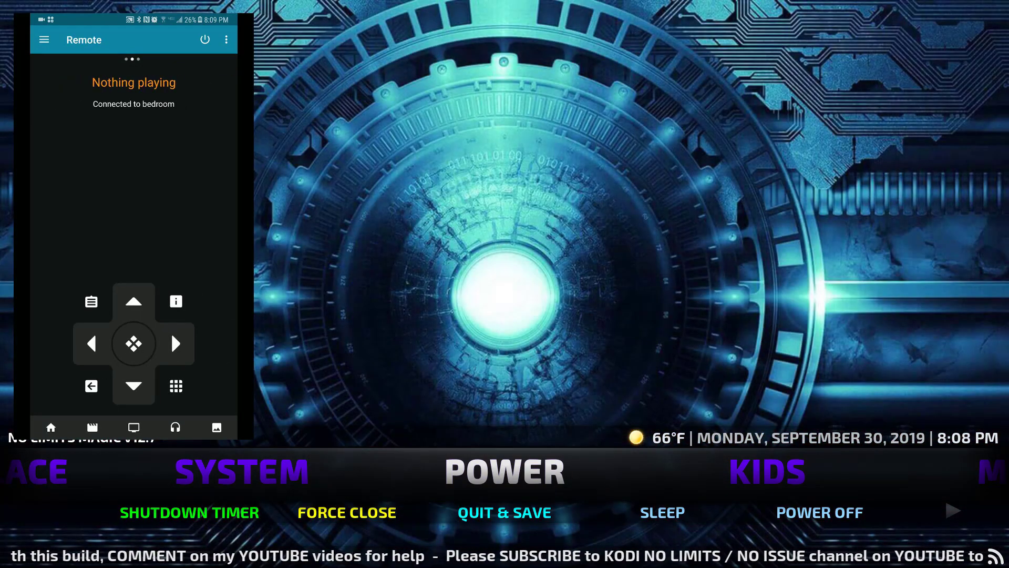
Play Friends Season 3 episode 02 from the Series library using the remote's arrow and Select keys
key("Left")
key("Left")
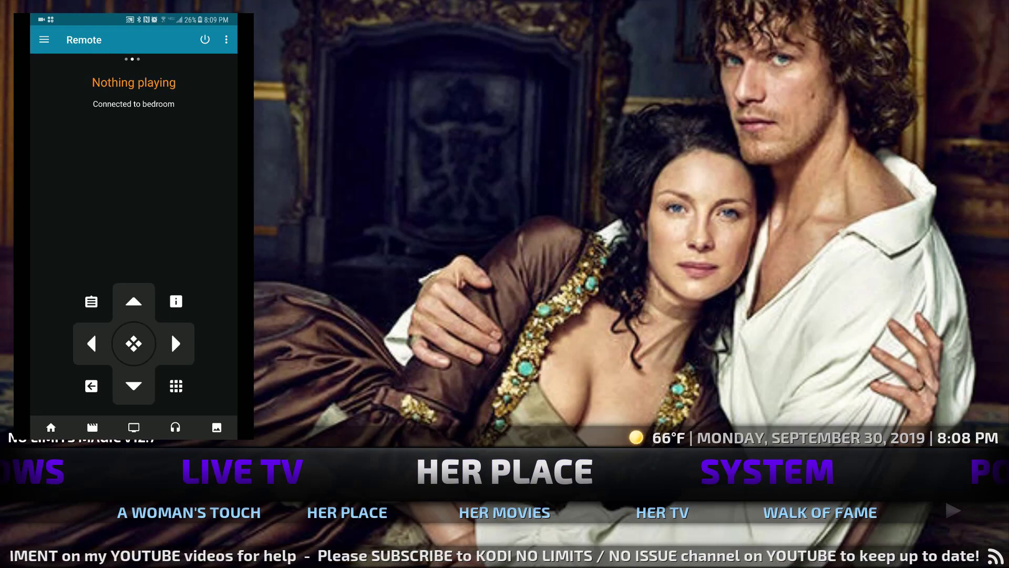
key("Left")
key("Left")
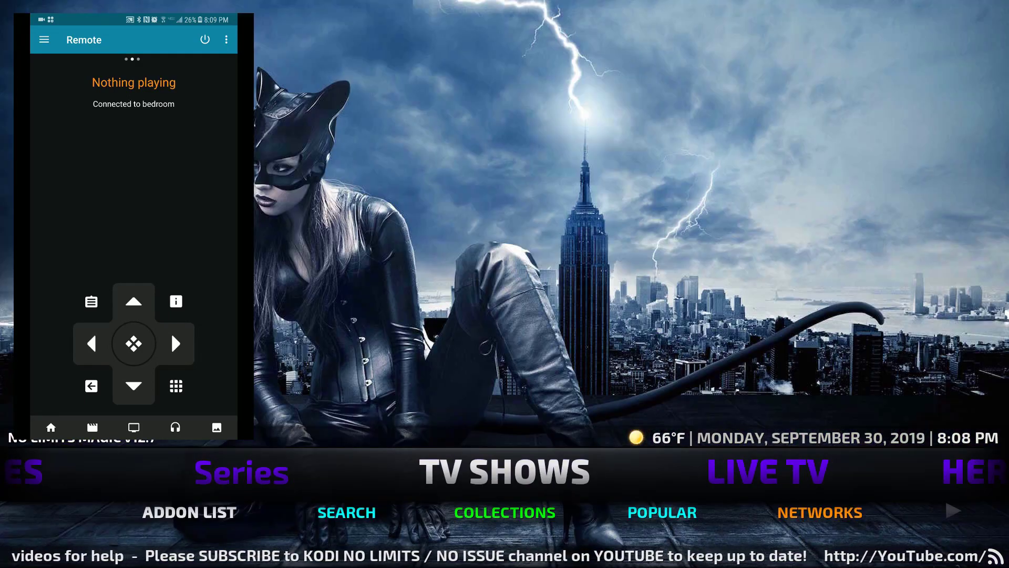
key("Left")
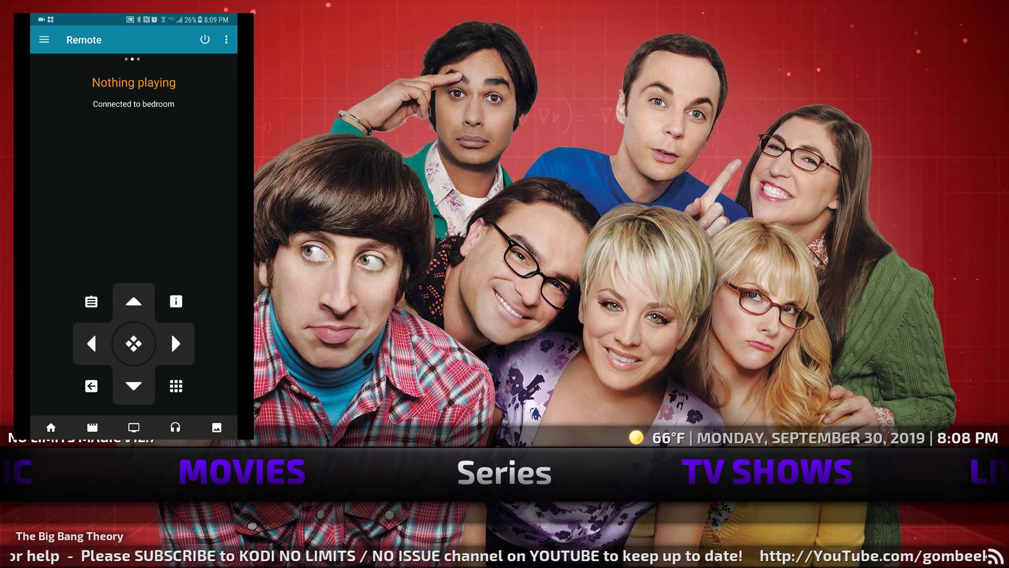
key("Return")
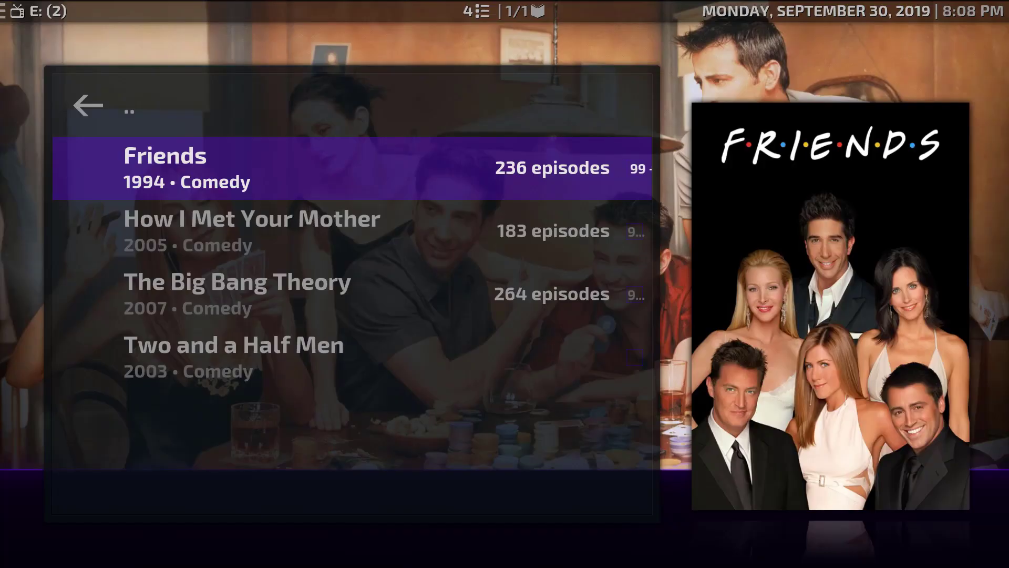
key("Return")
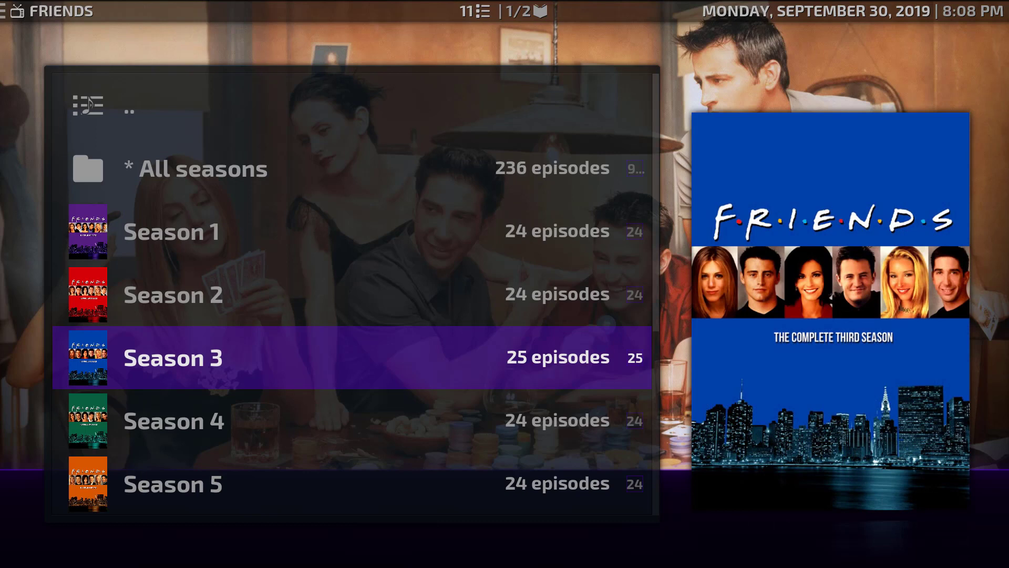
key("Return")
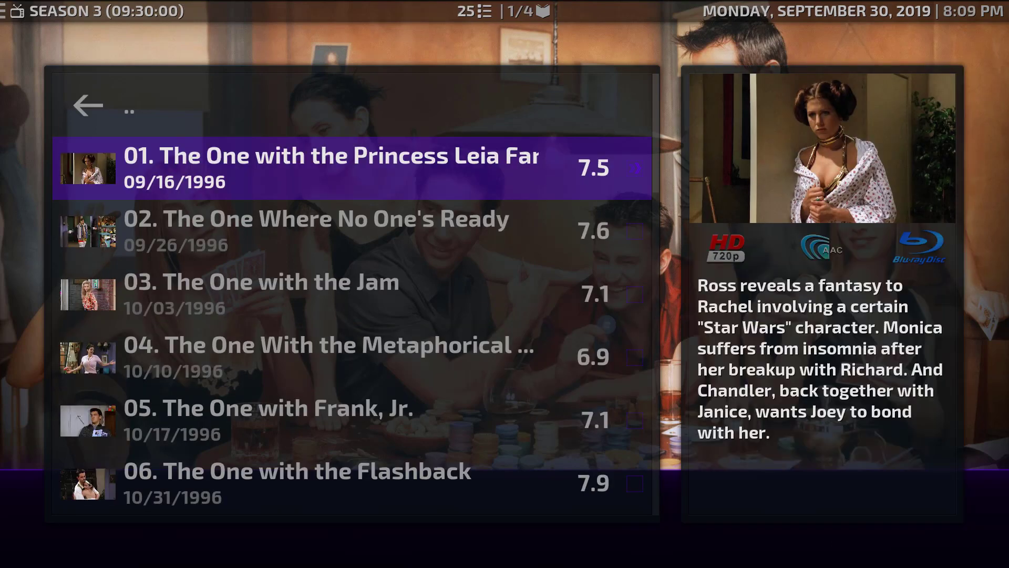
key("Down")
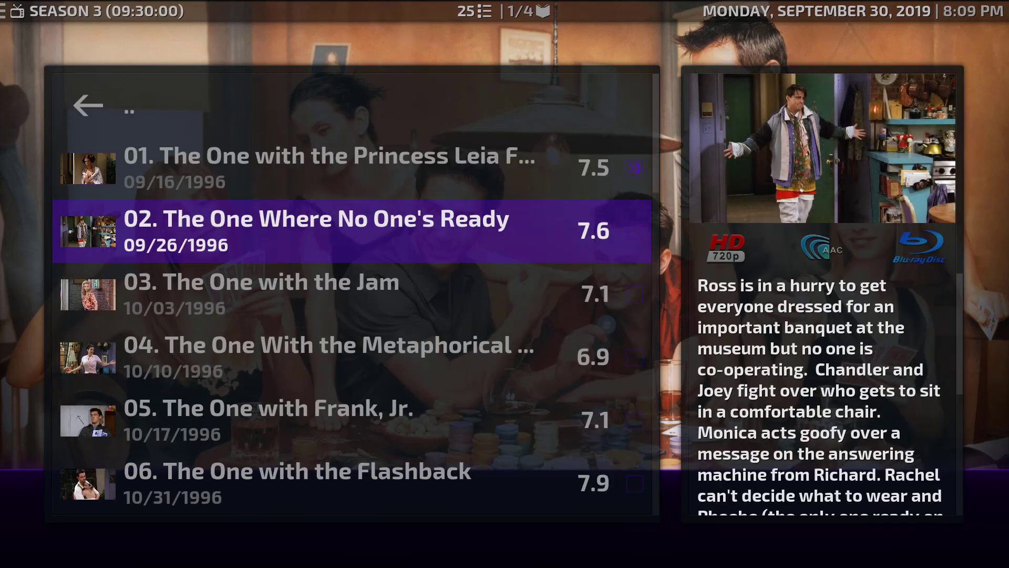
key("Return")
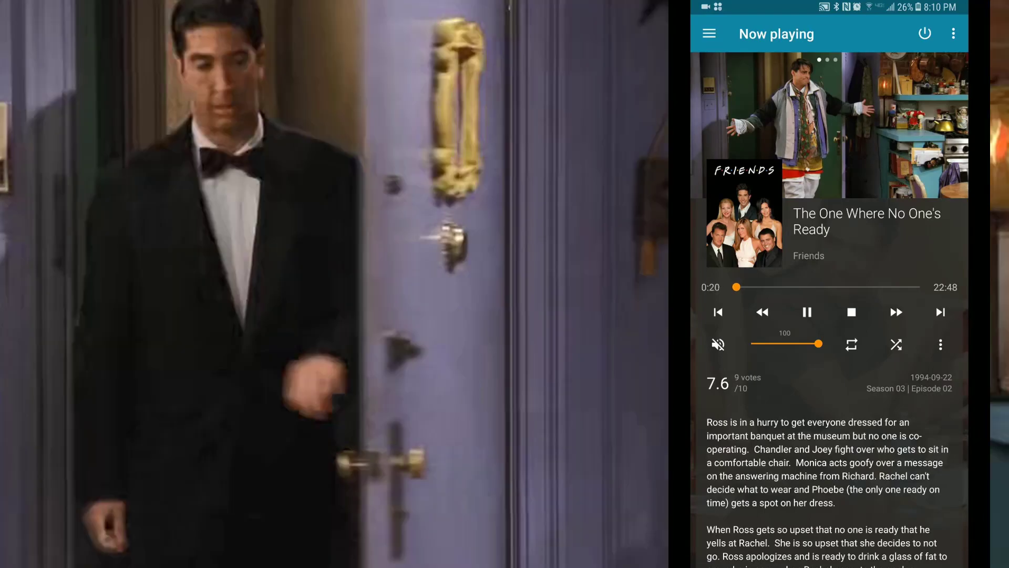
Turn on eng subtitles from Kore's menu, then stop playback and go back home
left_click(941, 344)
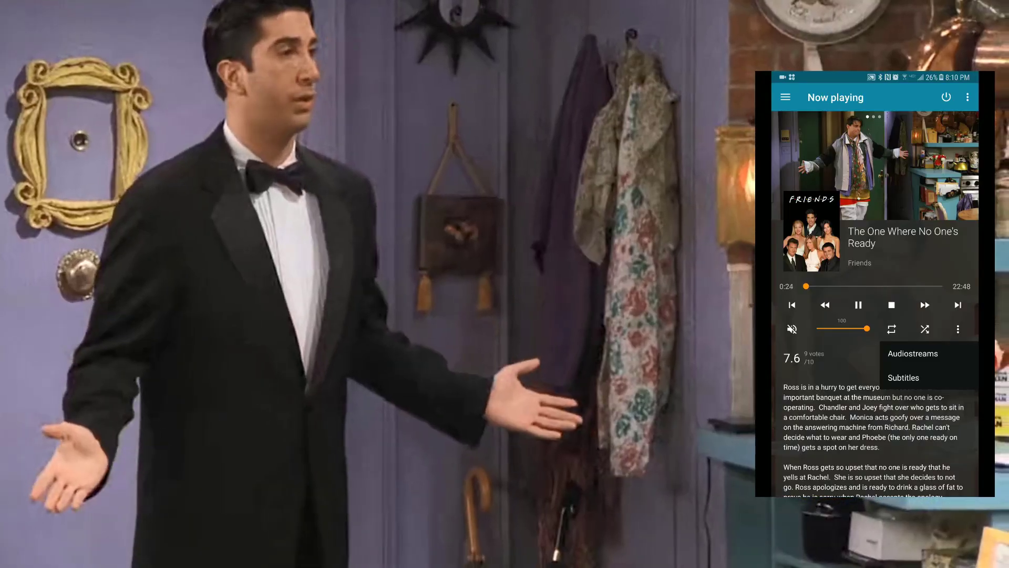
left_click(904, 377)
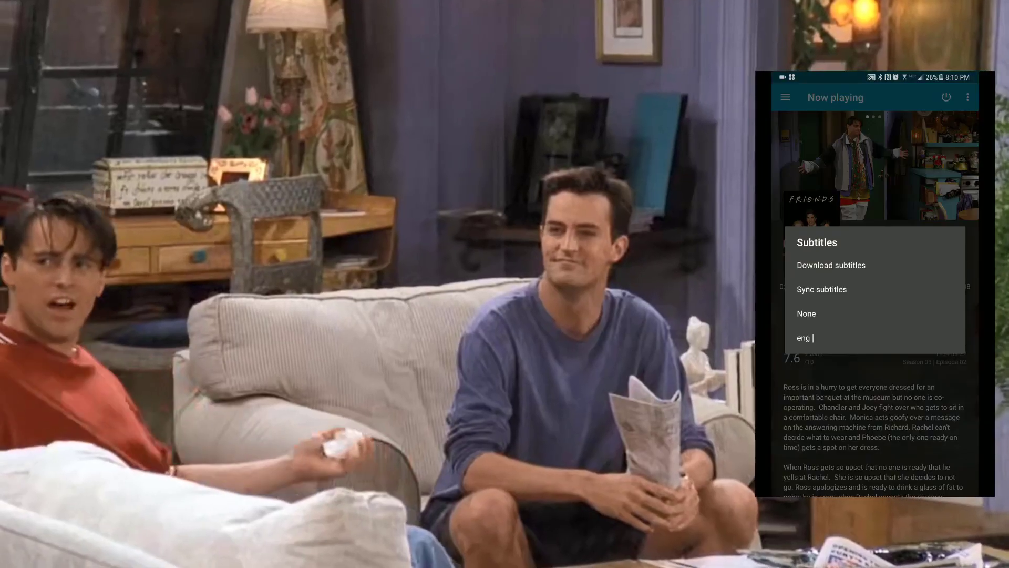
left_click(842, 358)
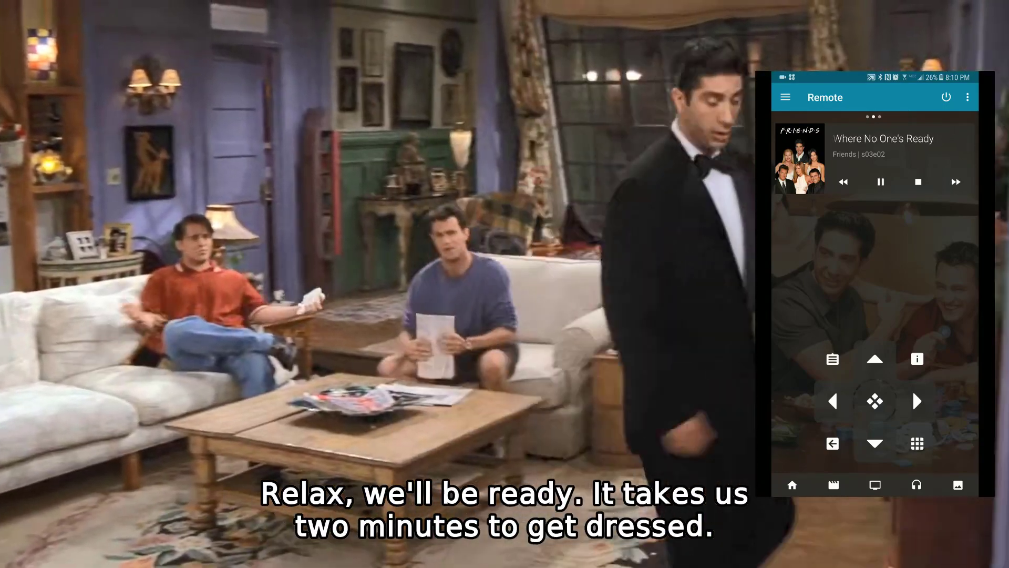
key("x")
key("Escape")
key("Escape")
key("Escape")
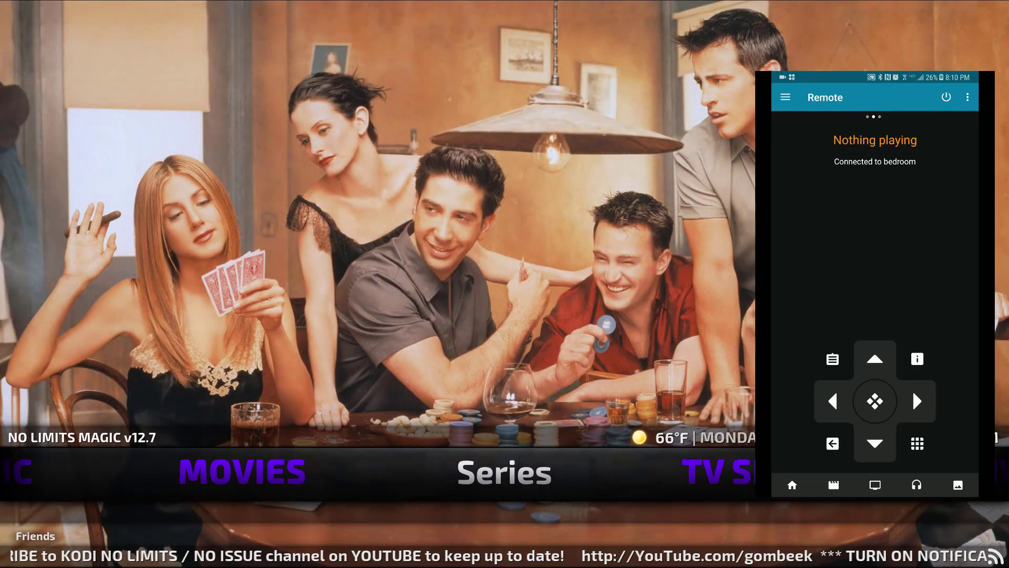
Browse the Movies section's popular posters to Spider-Man: Far From Home and back
key("Left")
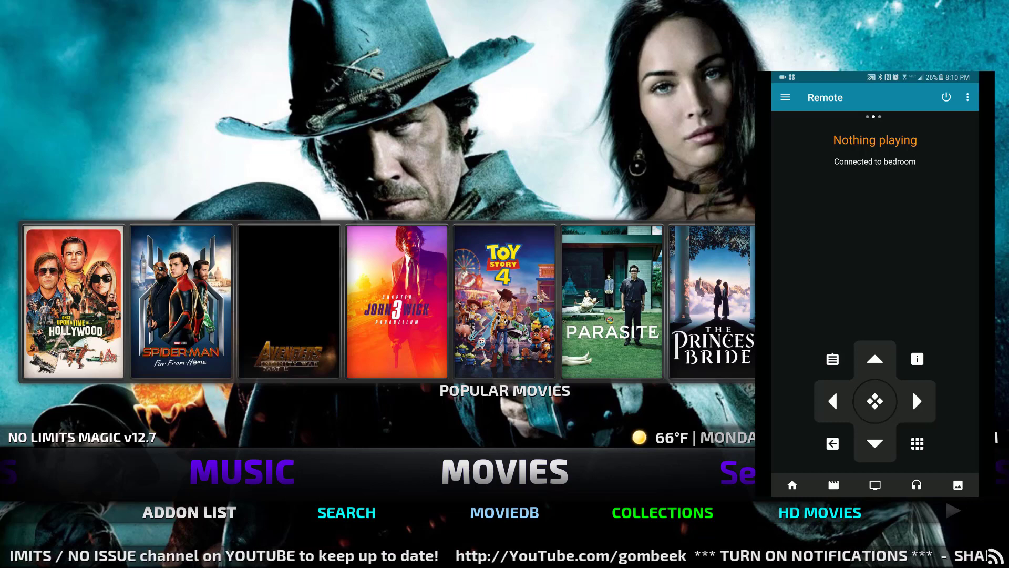
key("Up")
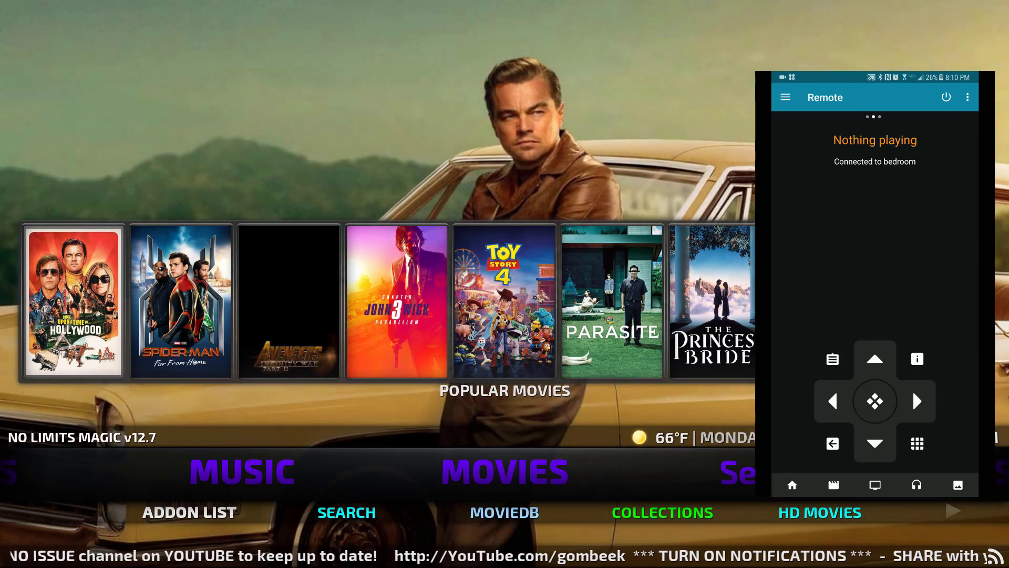
key("Right")
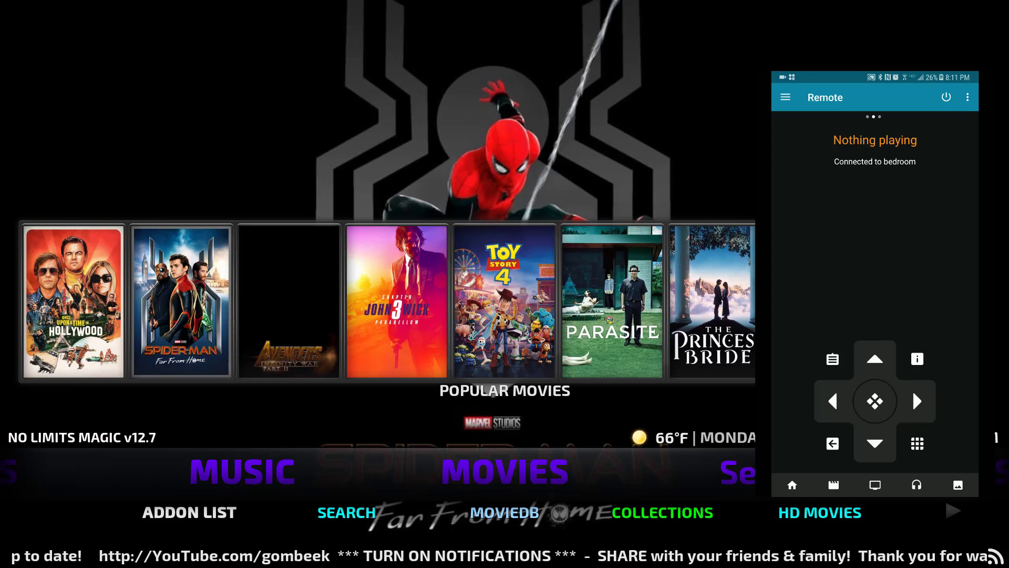
key("Down")
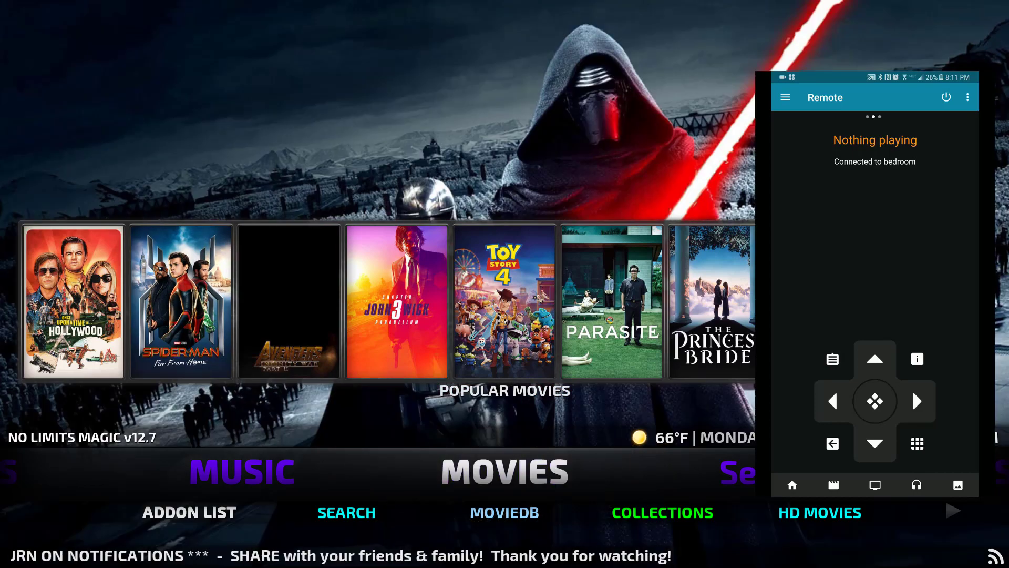
Move through the Music, Kids and Live TV sections to the Power section
key("Left")
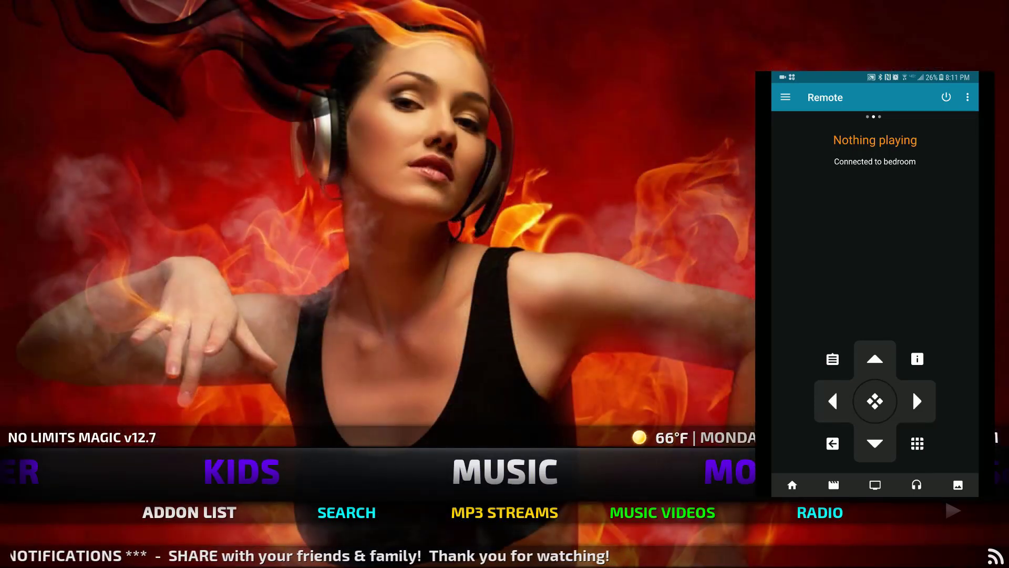
key("Left")
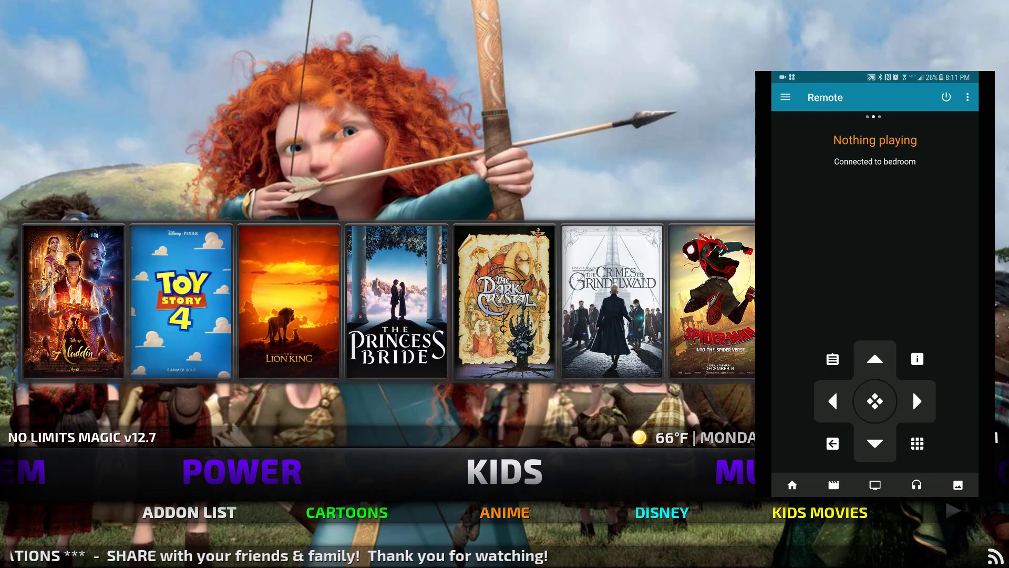
key("Right")
key("Right")
key("Right")
key("Right")
key("Right")
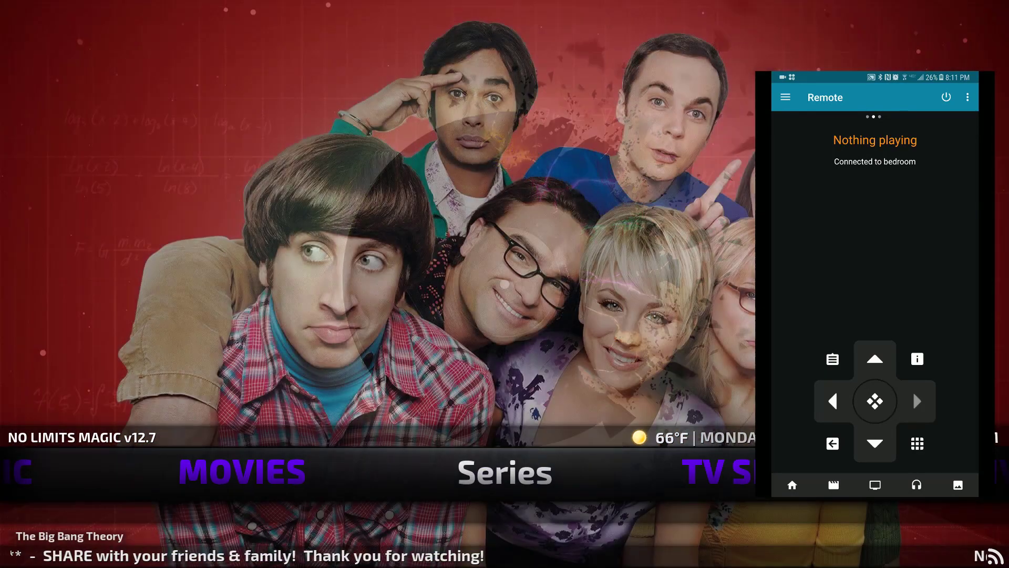
key("Left")
key("Right")
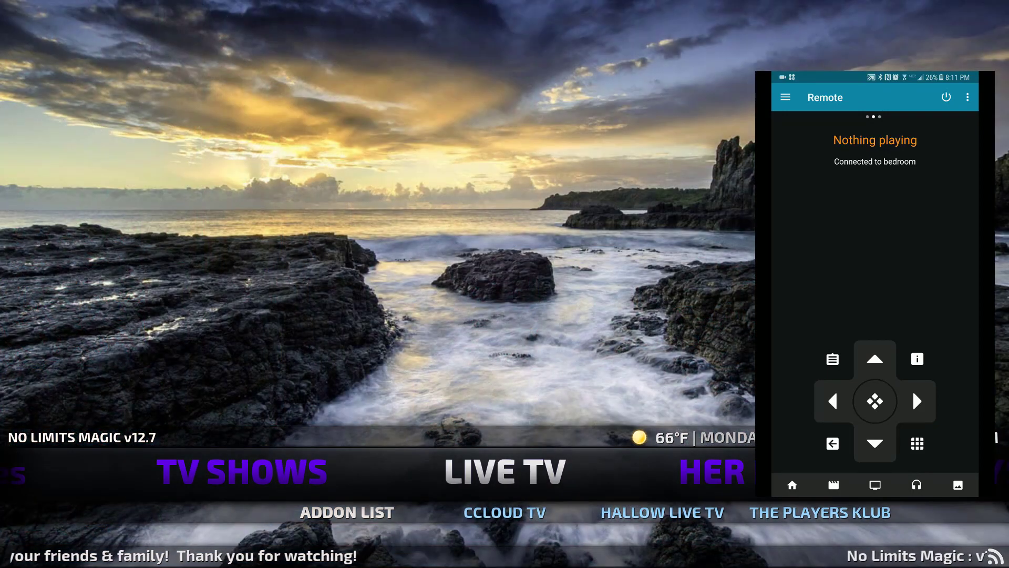
key("Right")
key("Right")
key("Right")
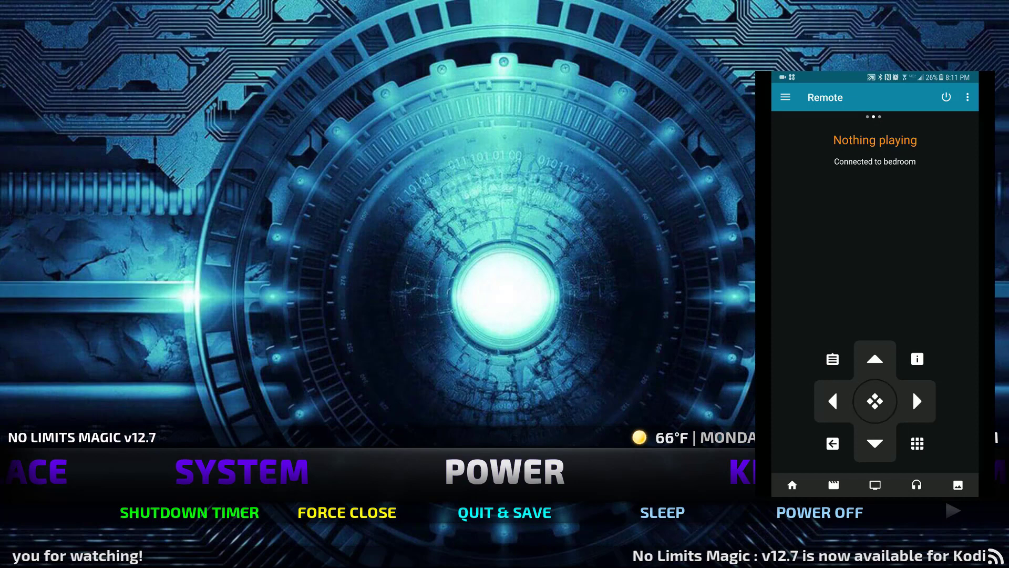
Enter the Power options and step past quit and save to power off
key("Down")
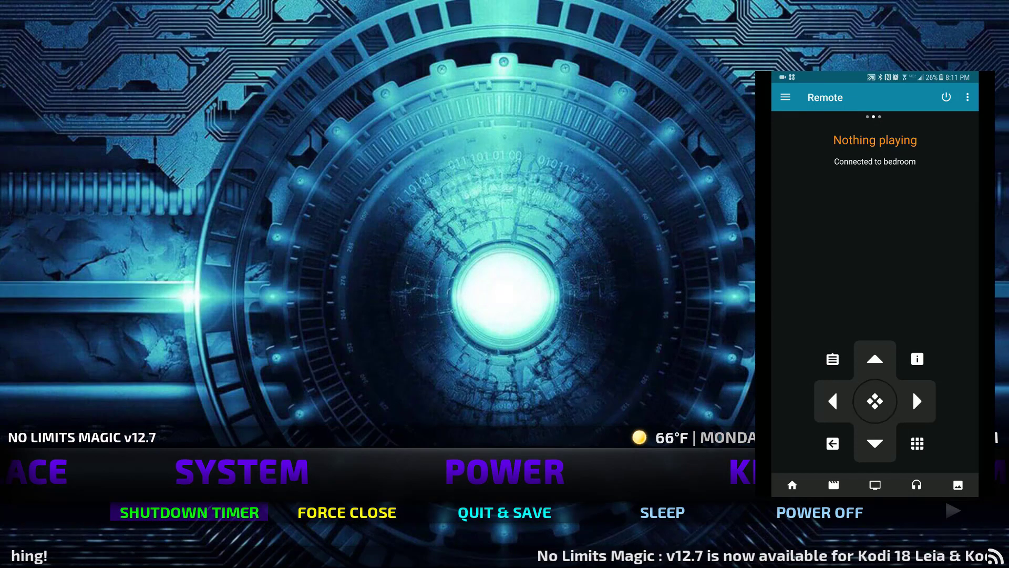
left_click(912, 390)
left_click(913, 390)
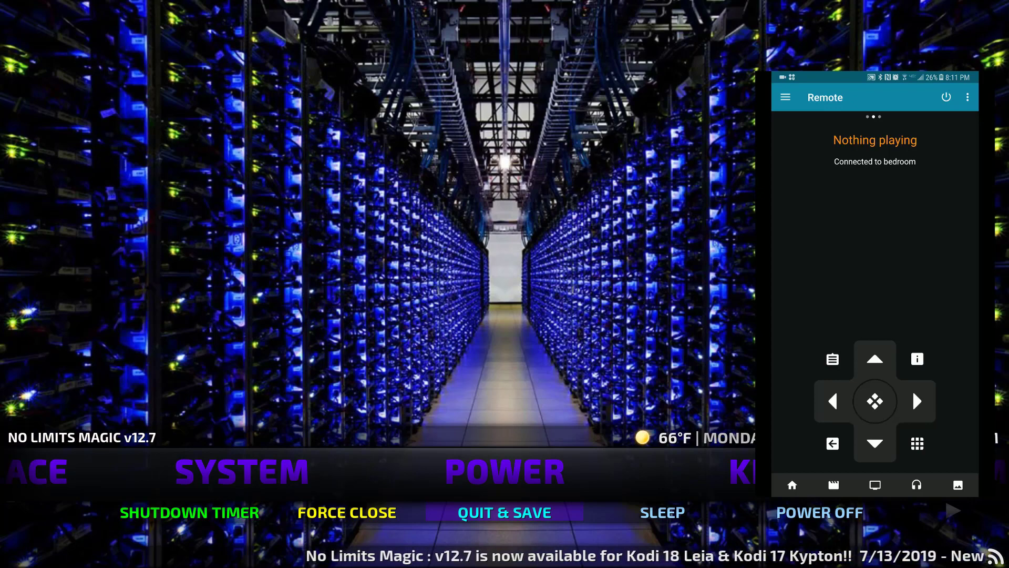
left_click(913, 390)
left_click(912, 390)
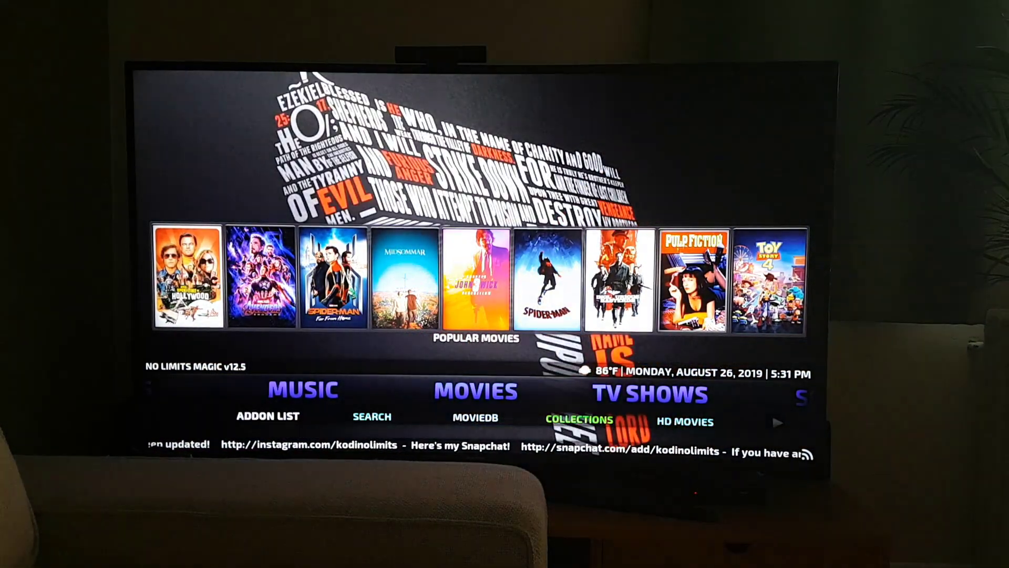
Cycle through Music, Kids, TV shows and Series, settling on TV Shows' Popular TV Shows row
key("Left")
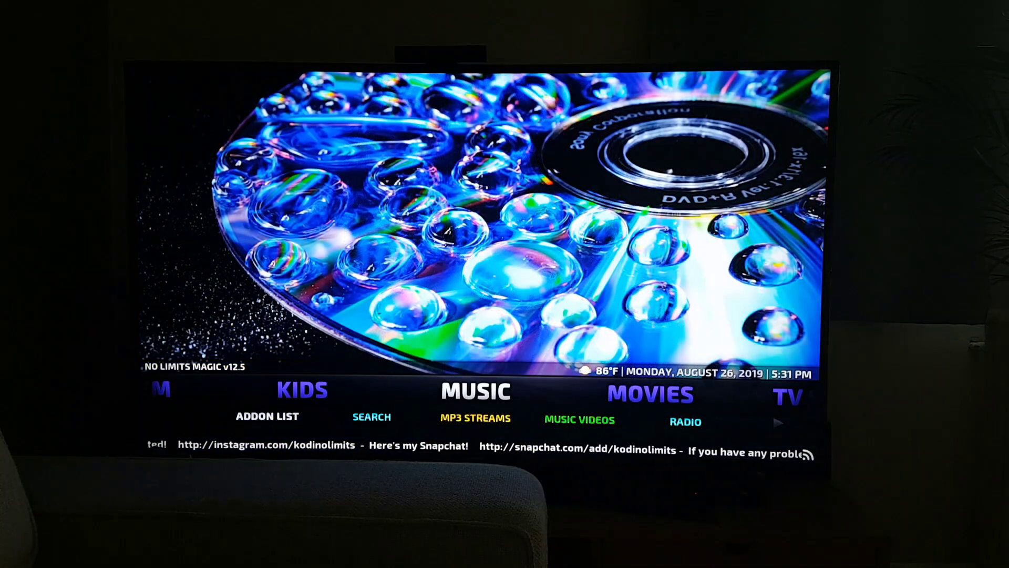
key("Right")
key("Left")
key("Left")
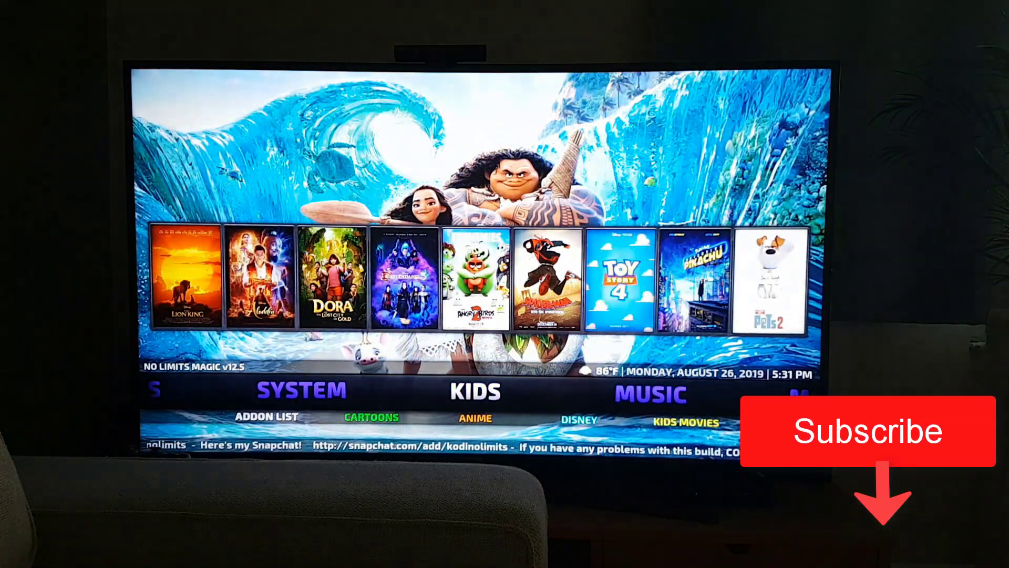
key("Right")
key("Right")
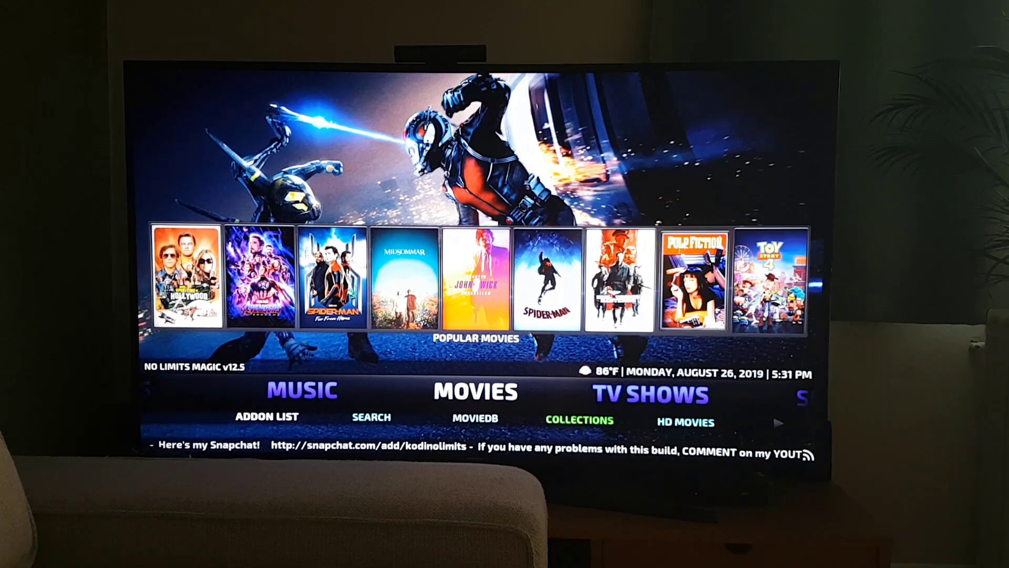
key("Right")
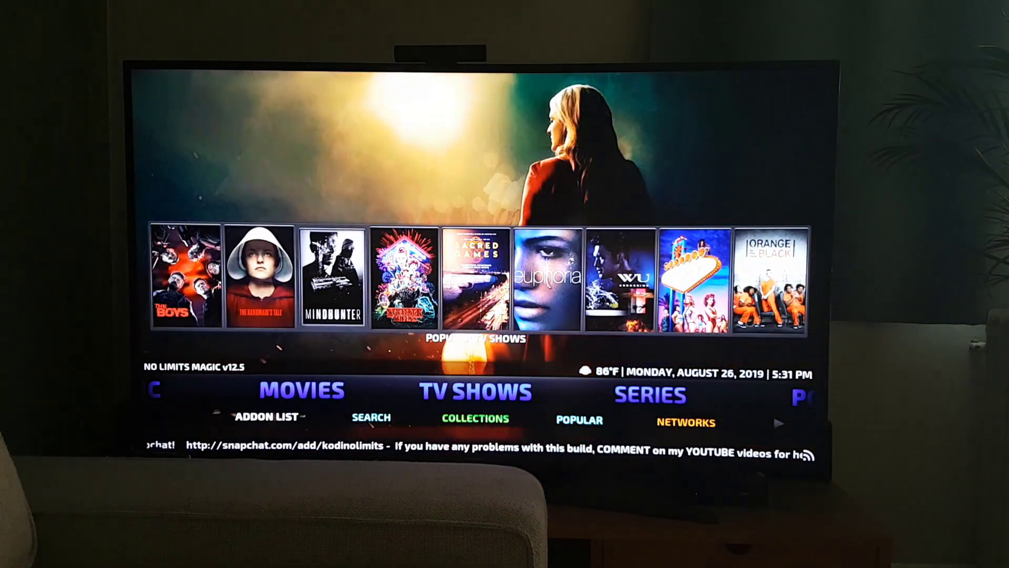
key("Right")
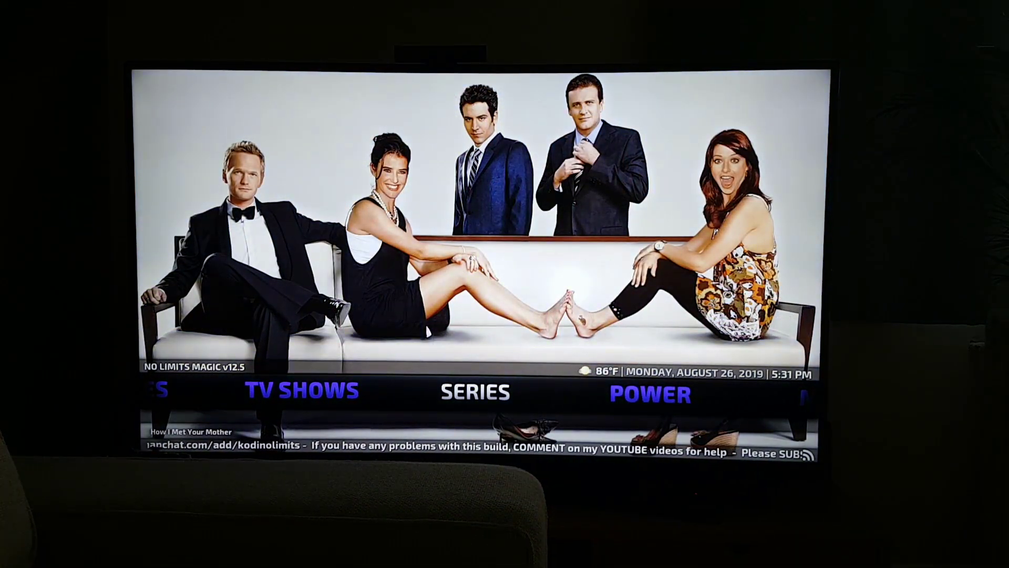
key("Left")
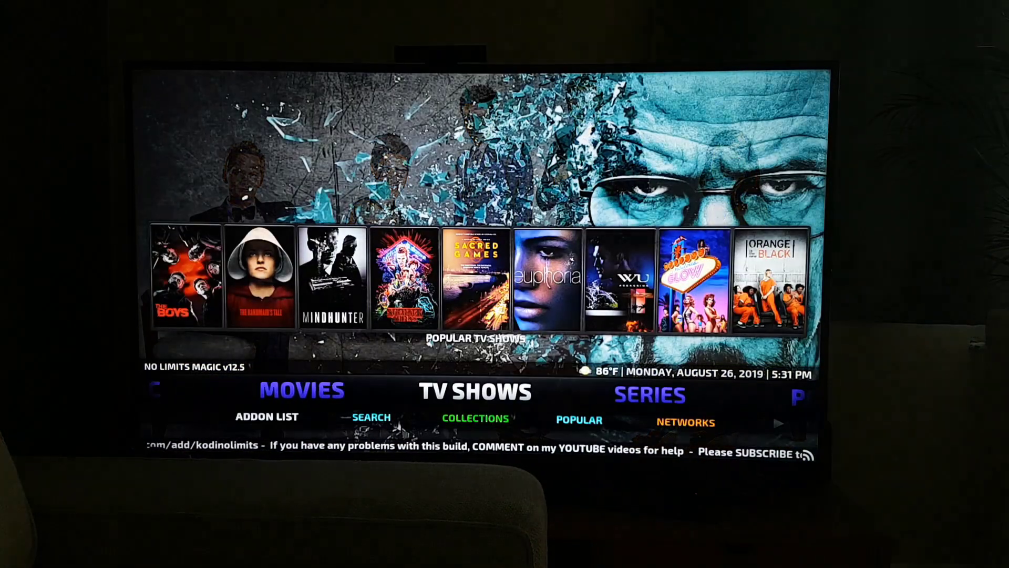